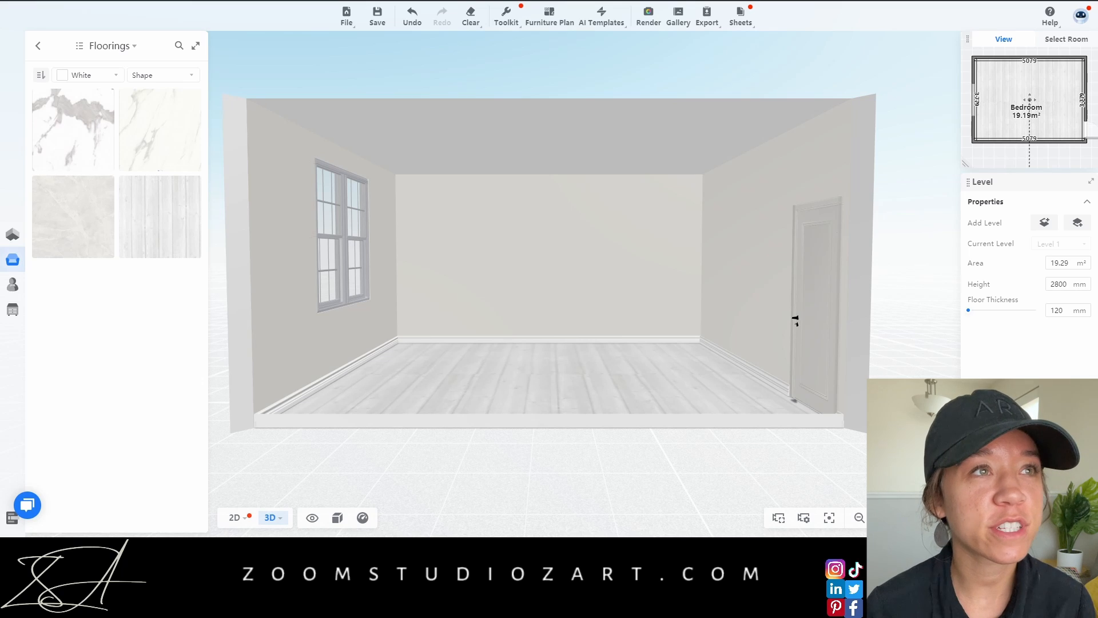
Browse the Wall Decor library for a picture to hang in the room
click(37, 45)
click(38, 45)
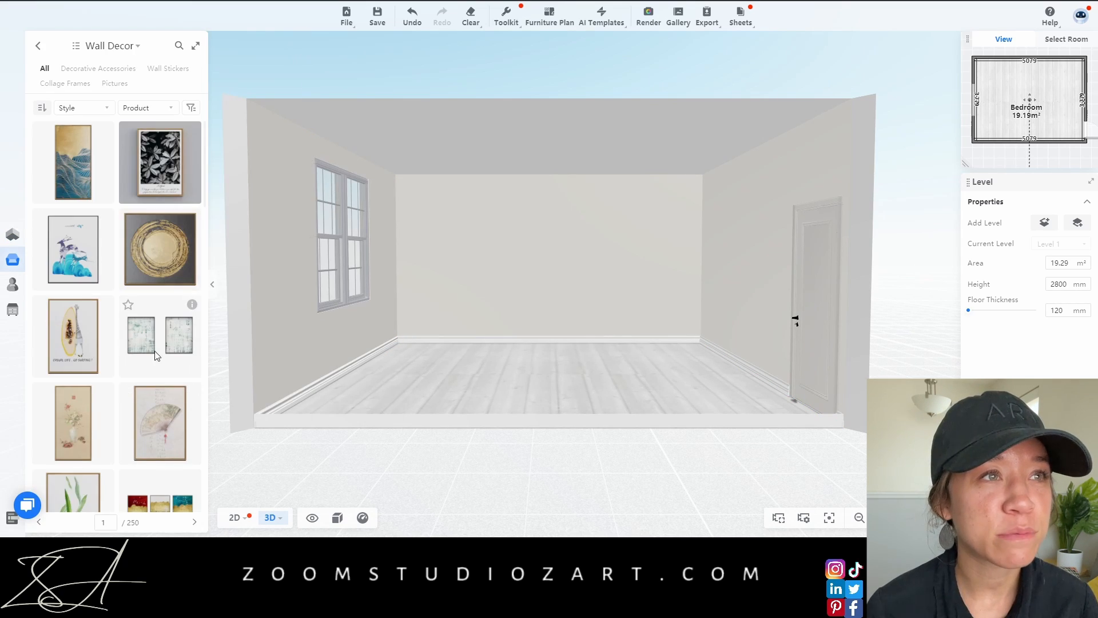
scroll(173, 325, down, 6)
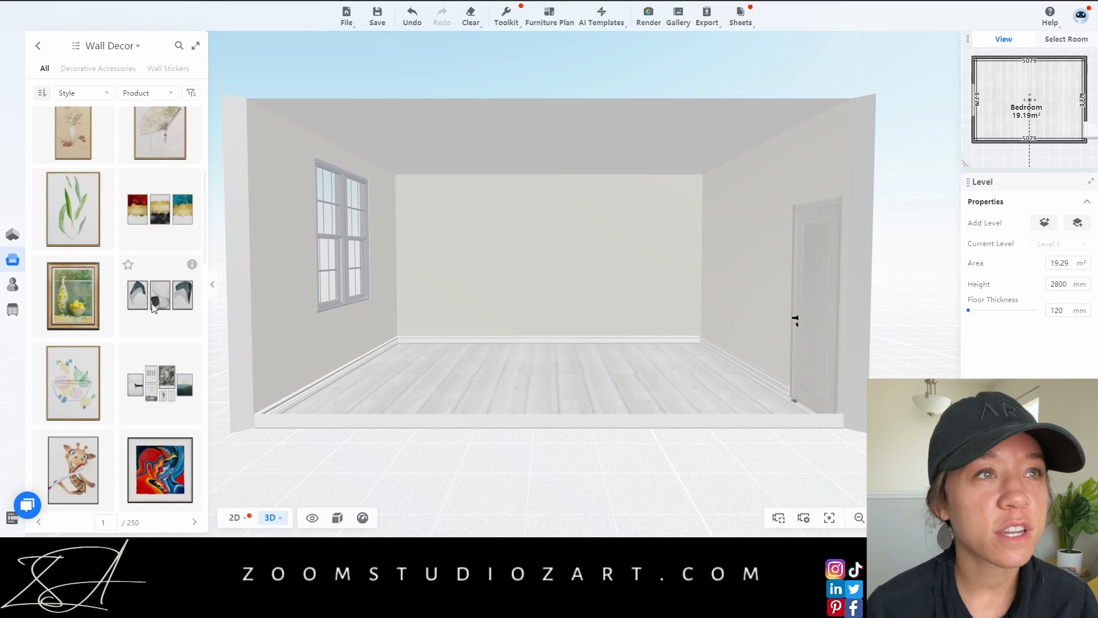
scroll(173, 325, down, 2)
scroll(140, 301, up, 6)
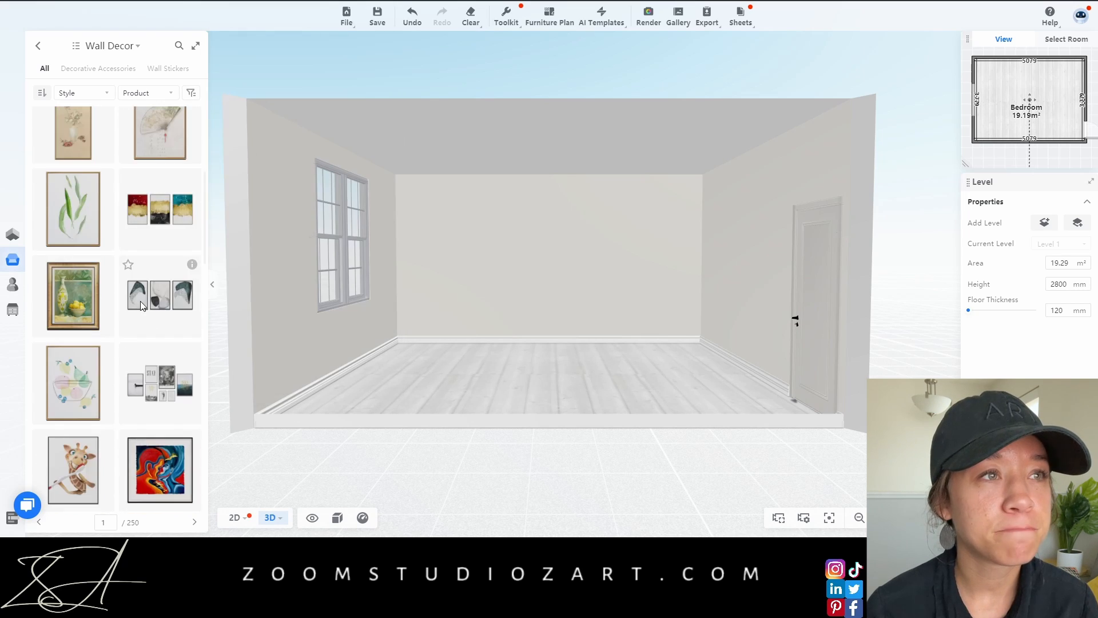
scroll(139, 300, up, 5)
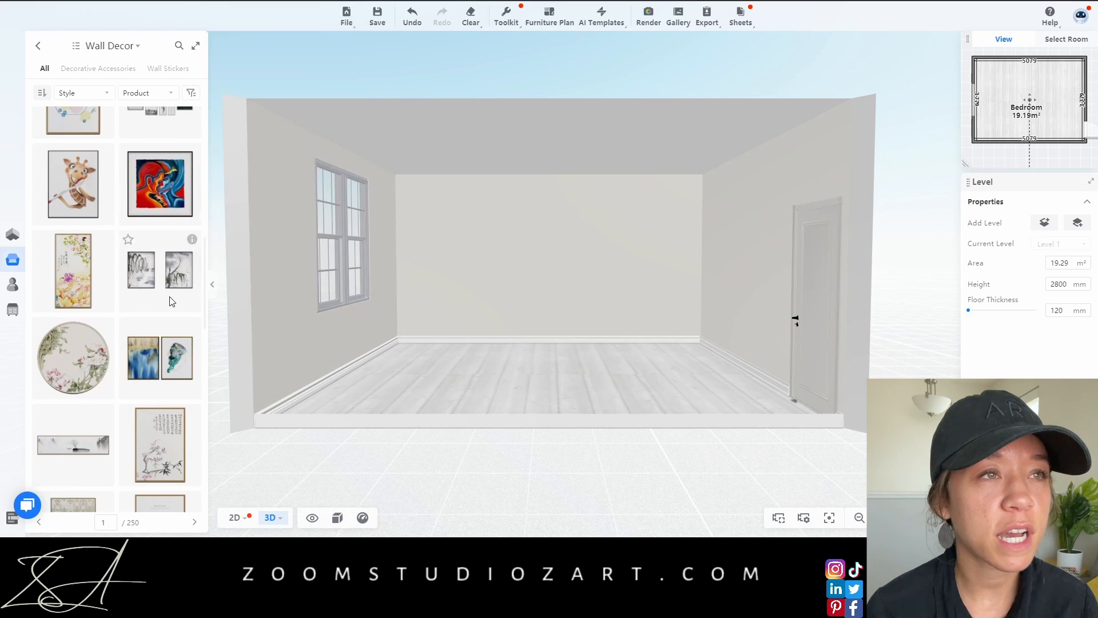
scroll(169, 301, down, 5)
mouse_move(191, 190)
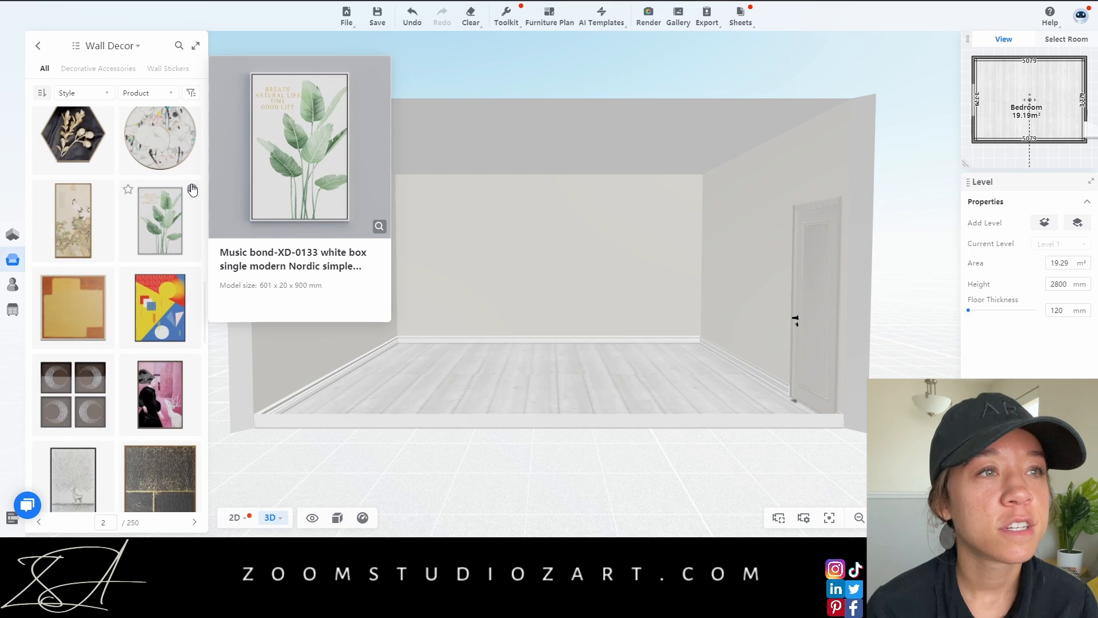
scroll(162, 276, up, 2)
scroll(156, 262, down, 4)
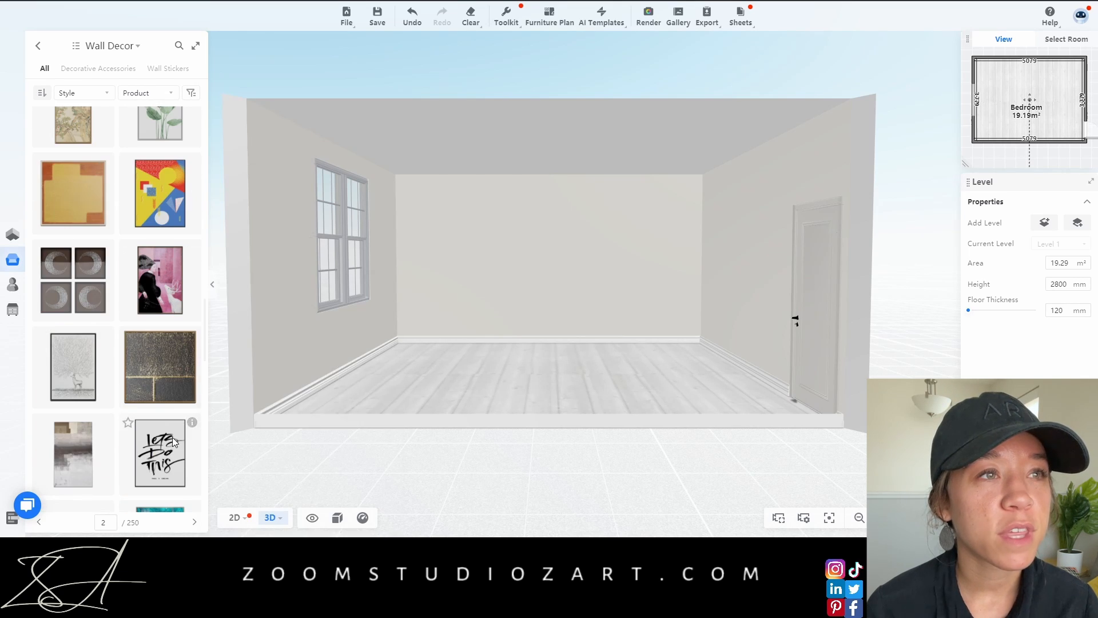
Try out the "Let's do this" print and the crowned penguins picture on the back wall, and remove them
drag(173, 437, 572, 395)
click(600, 490)
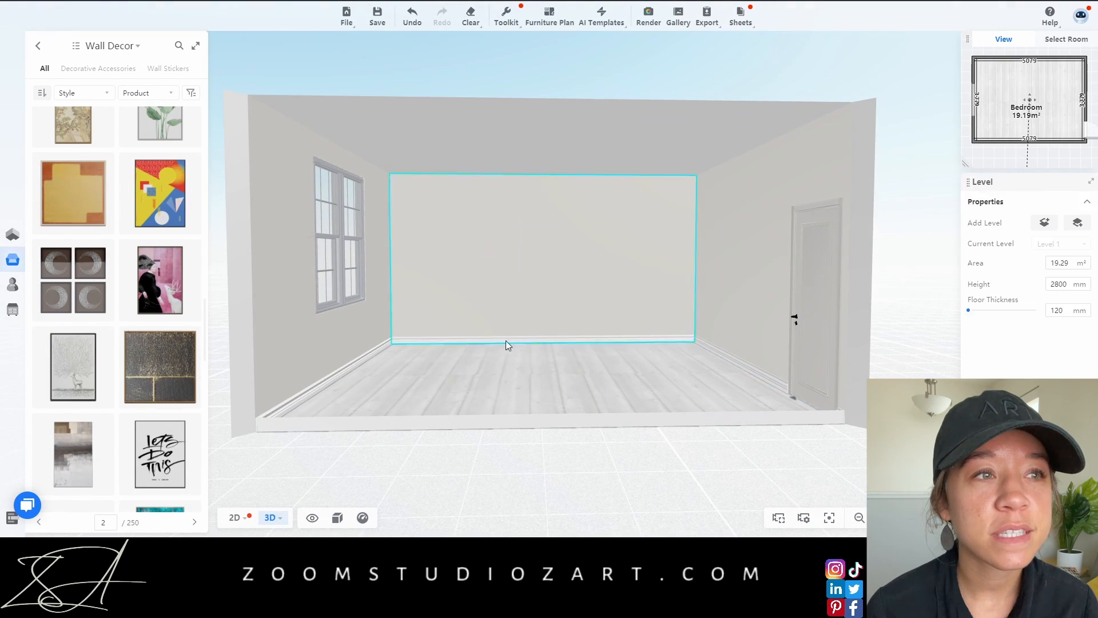
scroll(86, 285, down, 5)
mouse_move(108, 228)
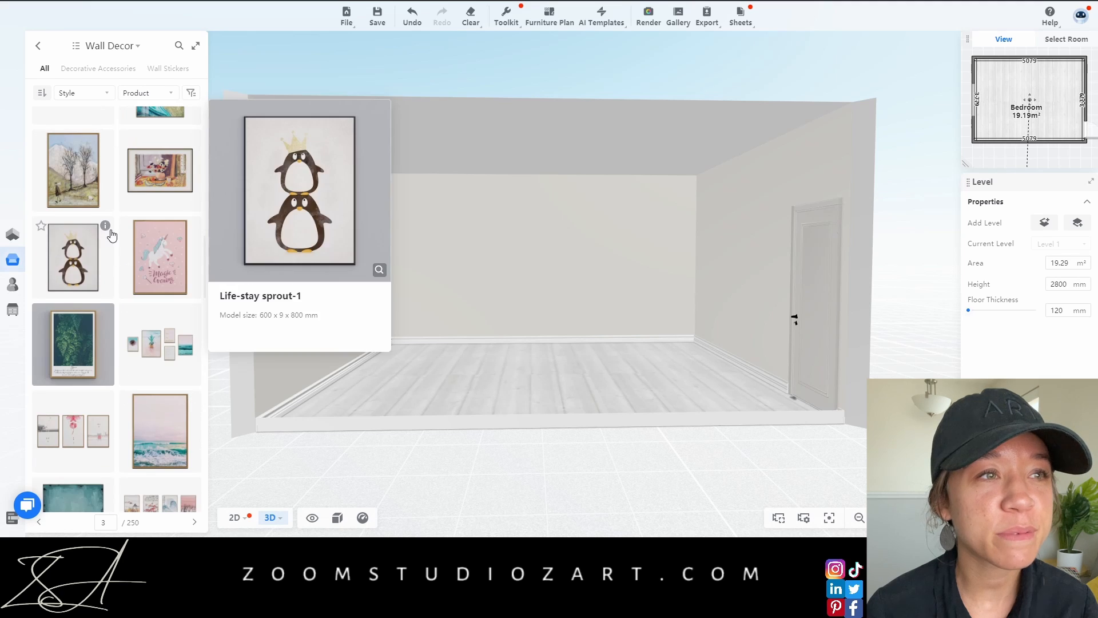
drag(98, 243, 546, 252)
key(Delete)
Place the framed picture of a man in a hat before an orange circle on the back wall, about 970 mm above the floor
scroll(143, 324, down, 8)
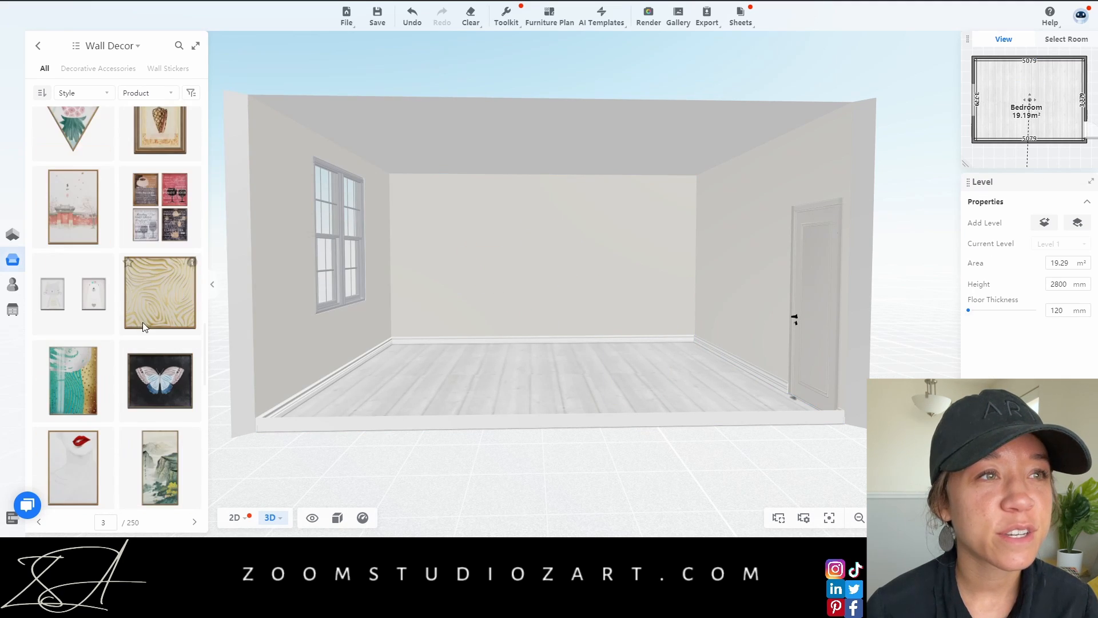
scroll(142, 321, down, 10)
mouse_move(191, 281)
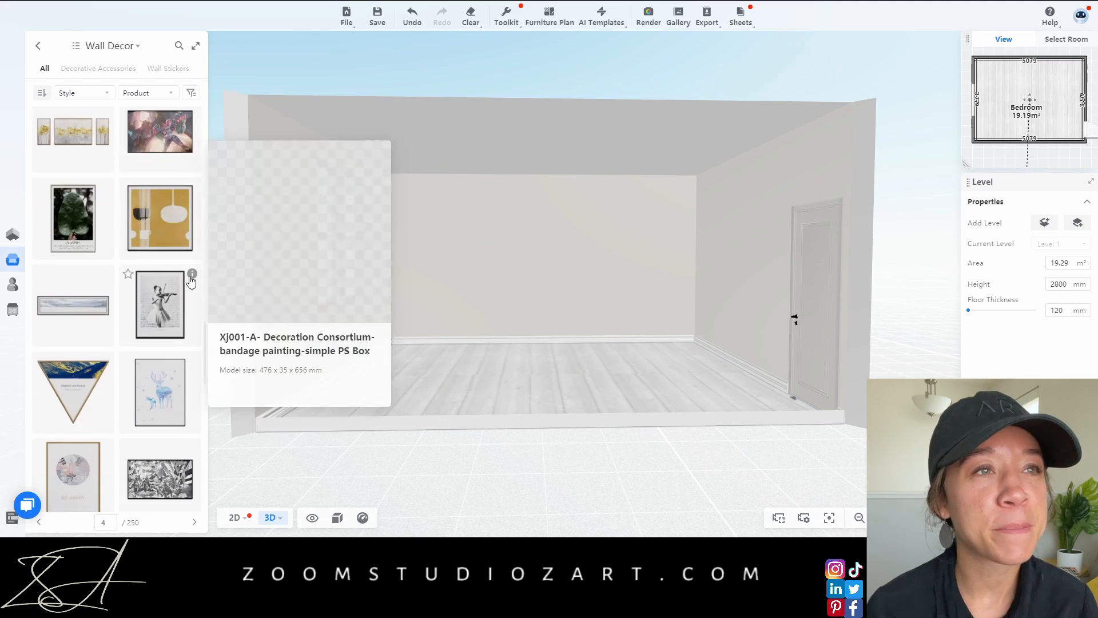
scroll(182, 354, down, 10)
drag(173, 311, 539, 258)
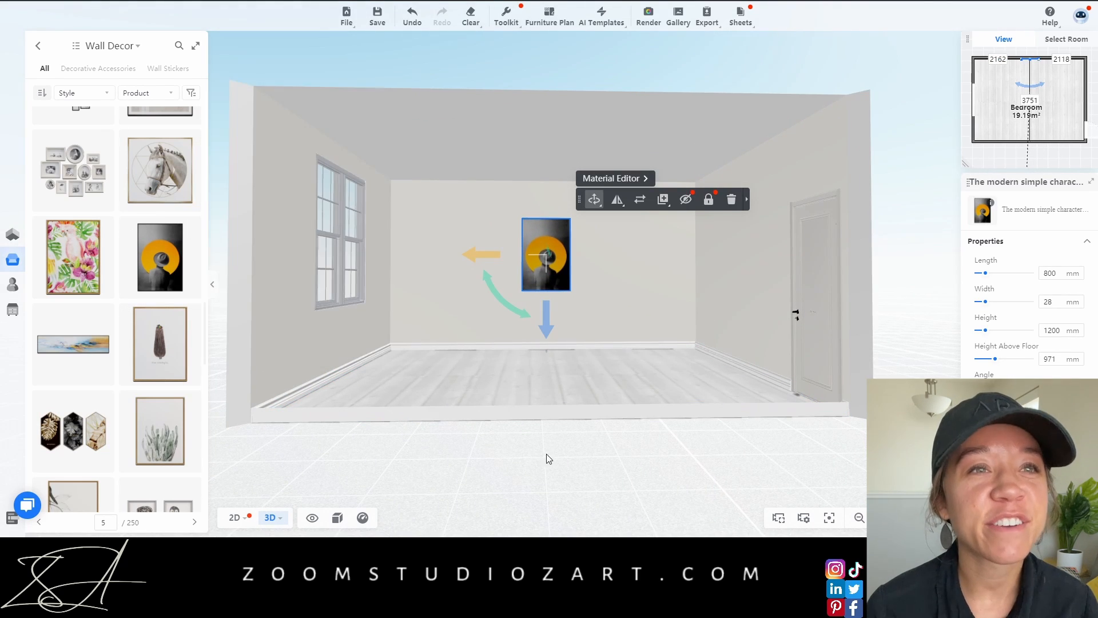
click(547, 459)
Replace the image inside the wall picture's frame with the uploaded "Movement" artwork in the Material Editor
click(546, 252)
click(612, 174)
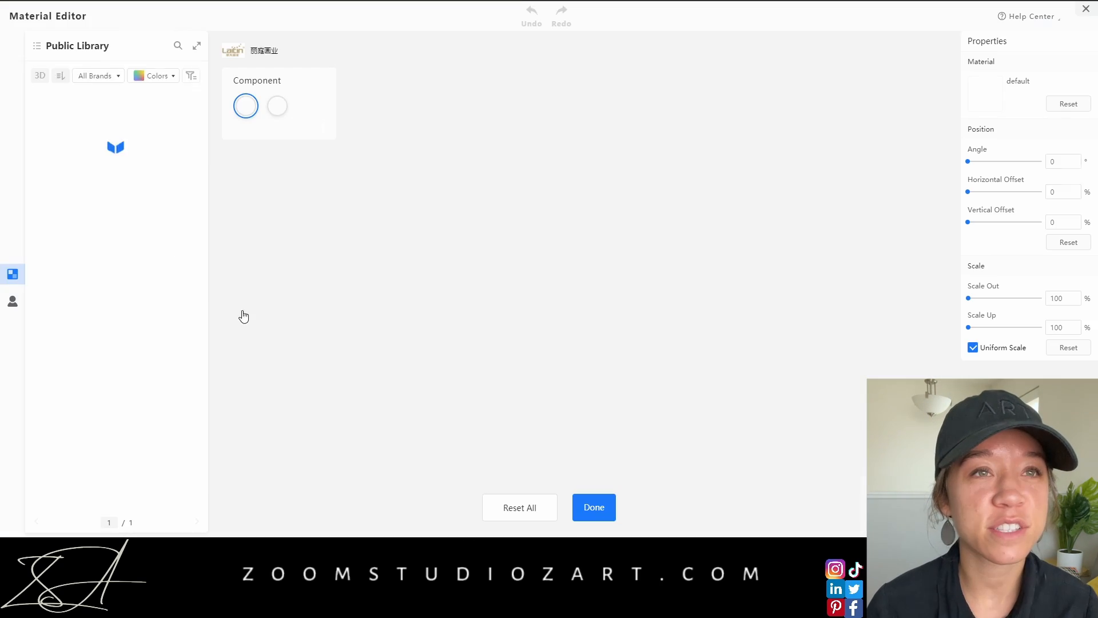
click(13, 301)
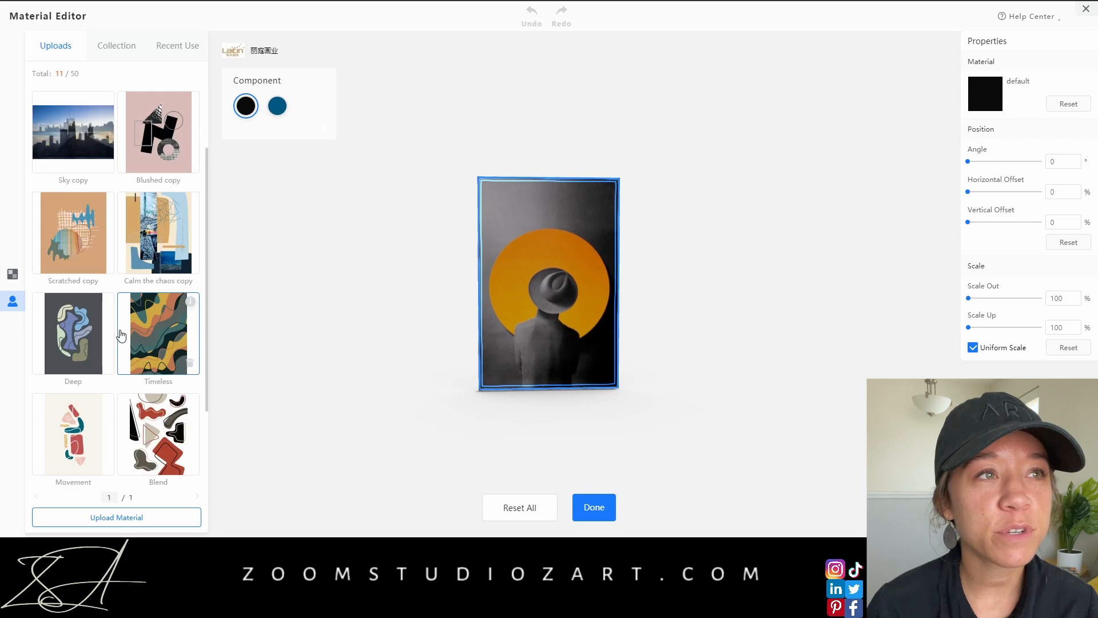
click(531, 17)
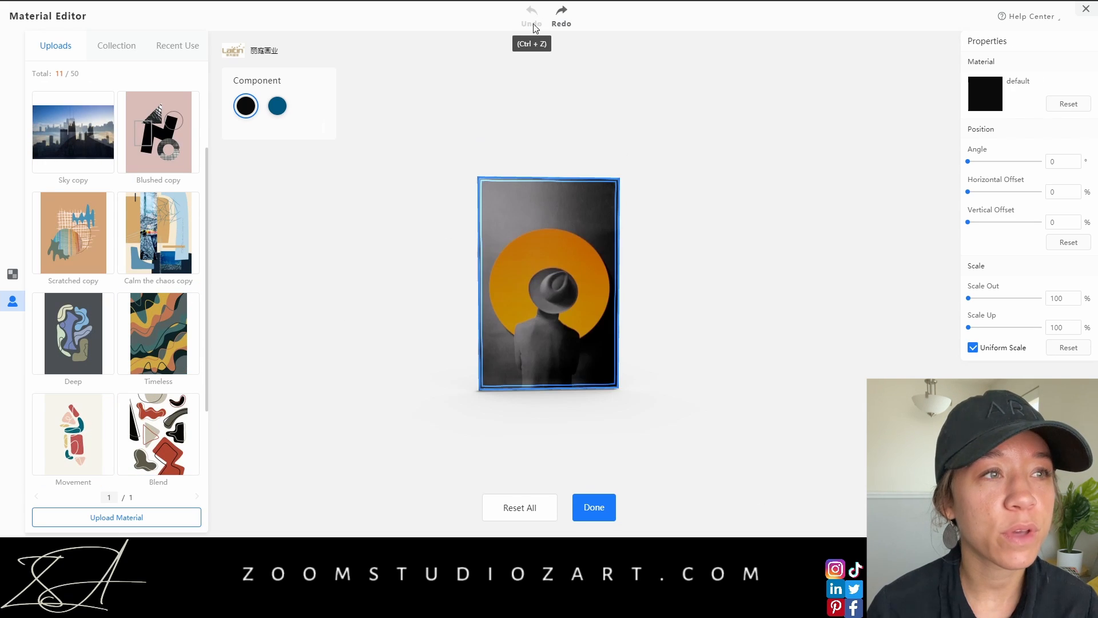
click(532, 269)
click(84, 429)
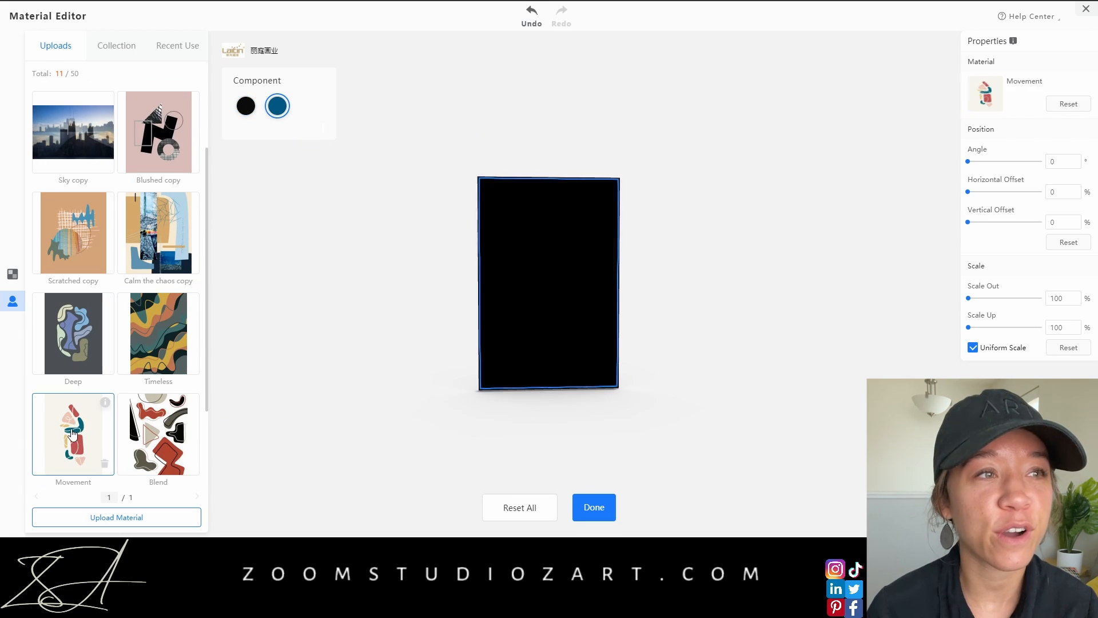
click(594, 506)
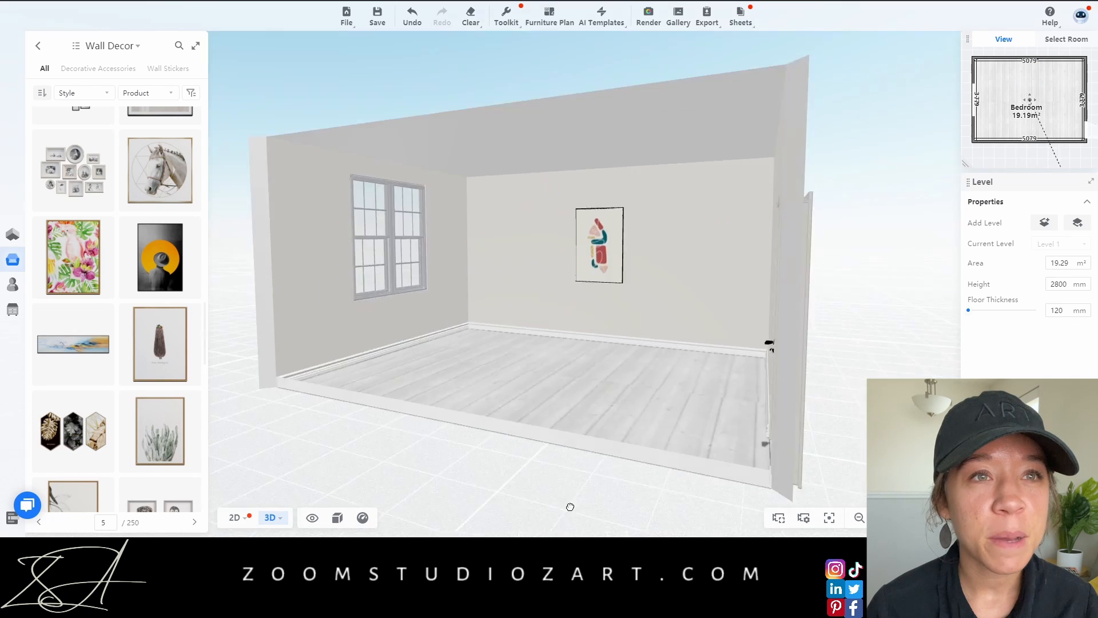
scroll(639, 444, down, 4)
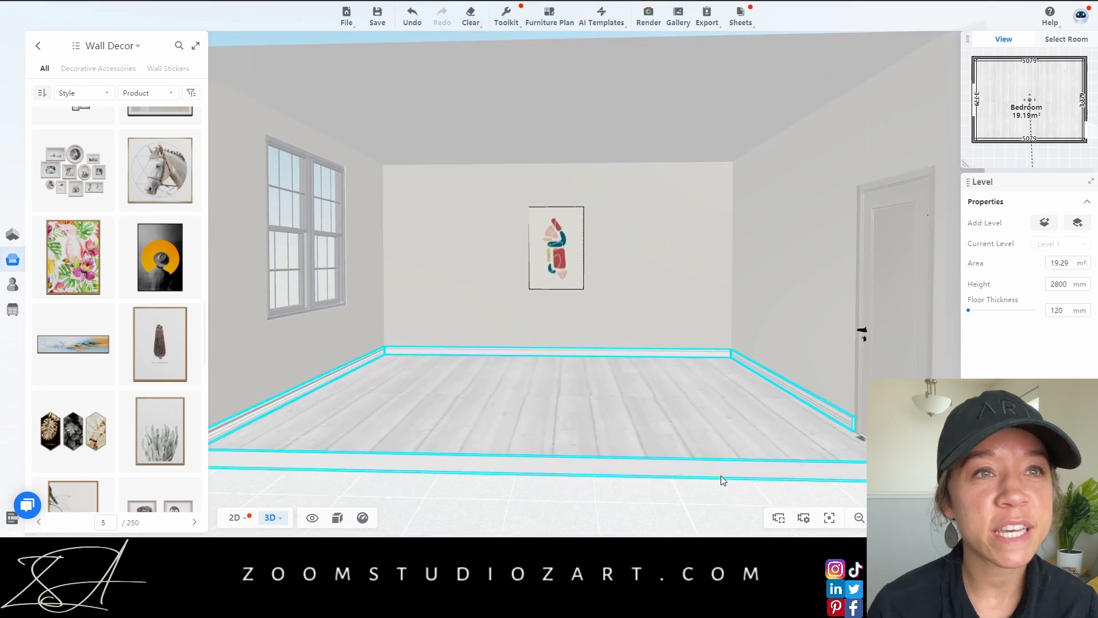
drag(598, 495, 589, 498)
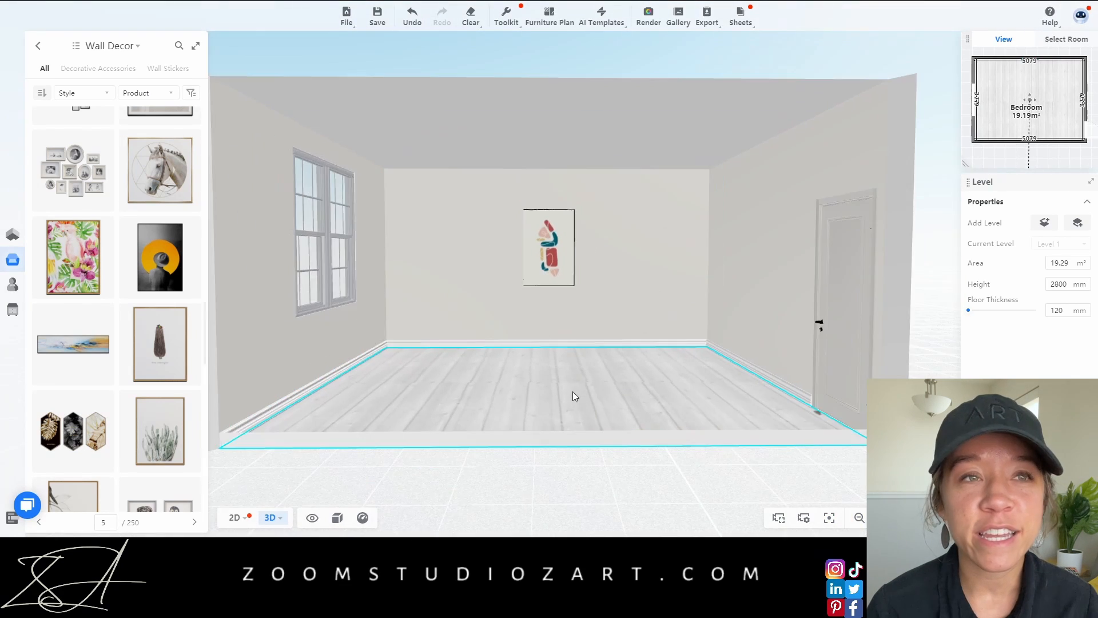
scroll(572, 391, up, 4)
scroll(496, 379, down, 5)
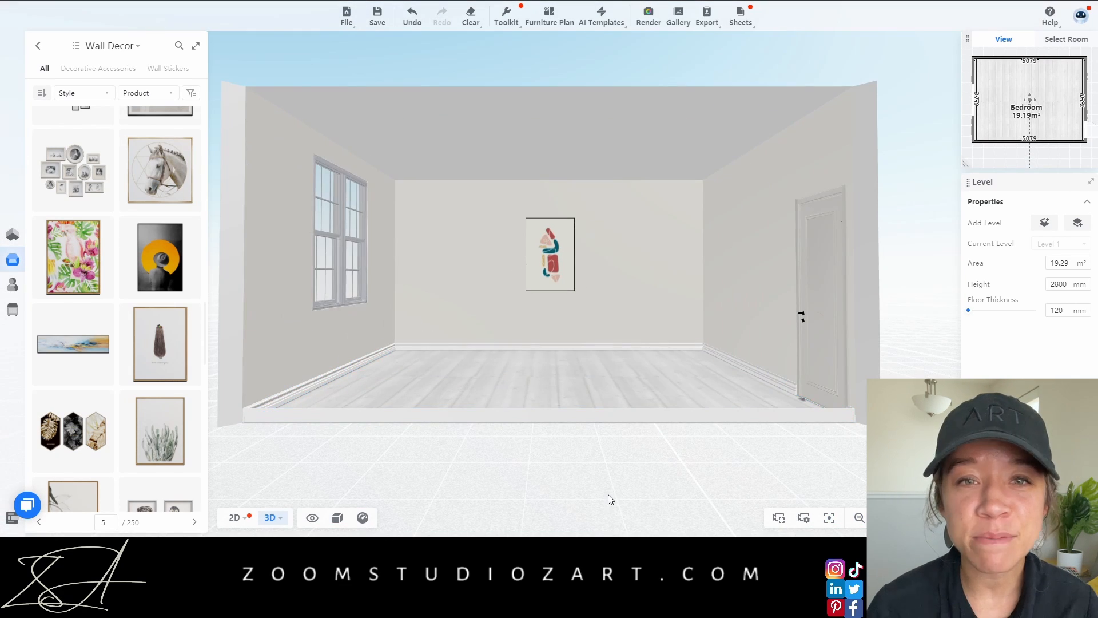
Apply the black Brushed metal 17 material to the window's frame in the Material Editor
double_click(349, 255)
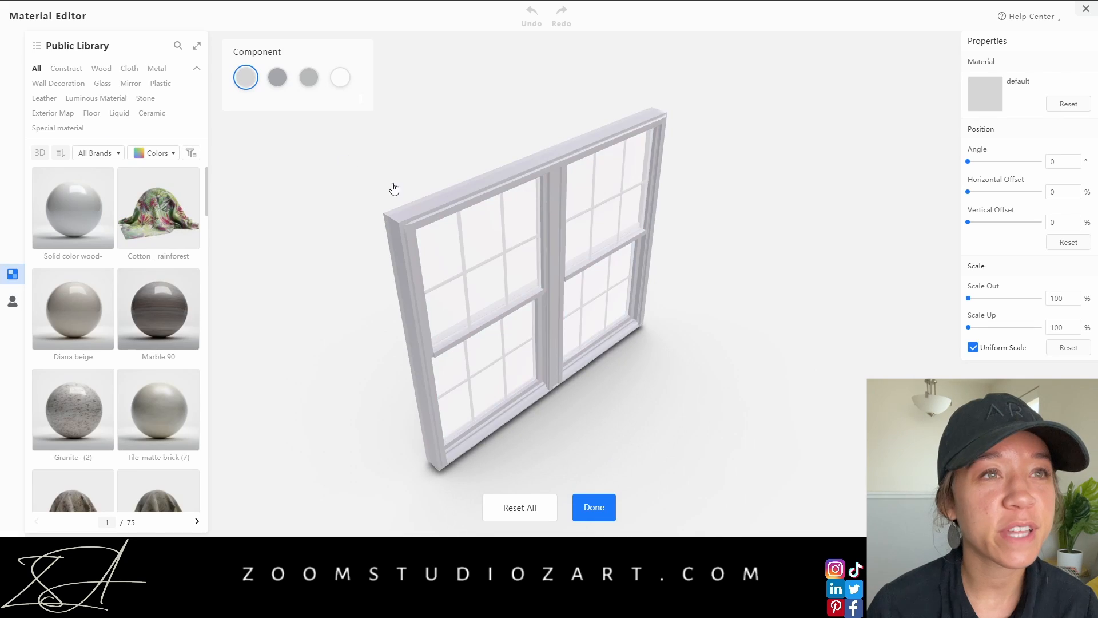
click(277, 77)
click(158, 69)
click(154, 108)
click(167, 143)
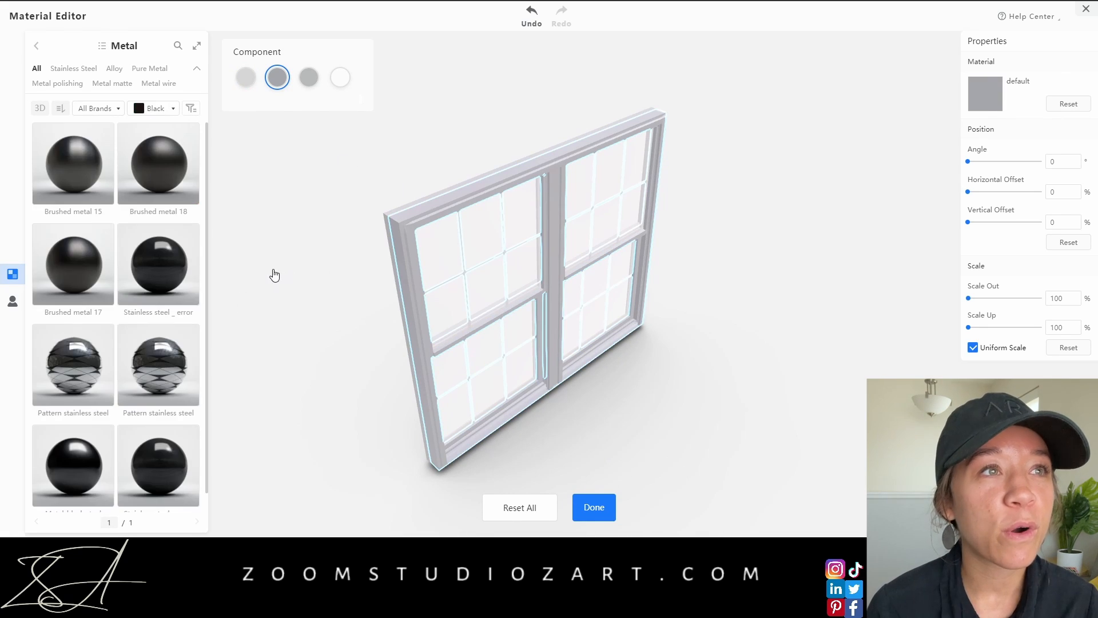
click(78, 472)
click(106, 273)
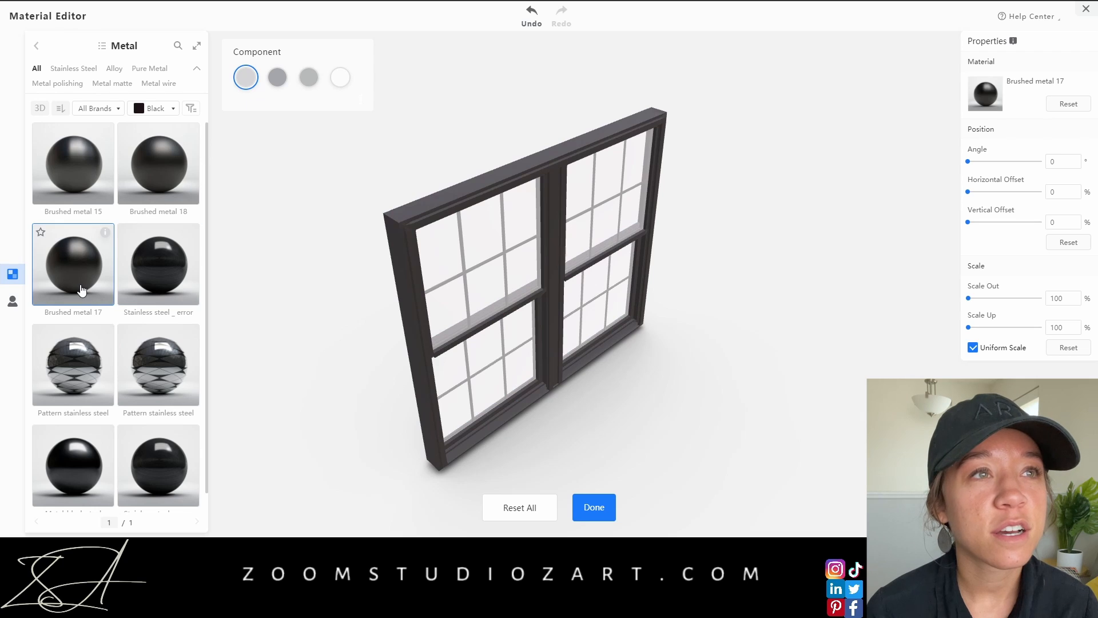
Try Brushed metal 17 on the window's glass panes and undo it
mouse_move(343, 309)
mouse_down()
mouse_move(715, 336)
mouse_move(297, 456)
mouse_move(366, 434)
mouse_up()
click(341, 77)
click(105, 294)
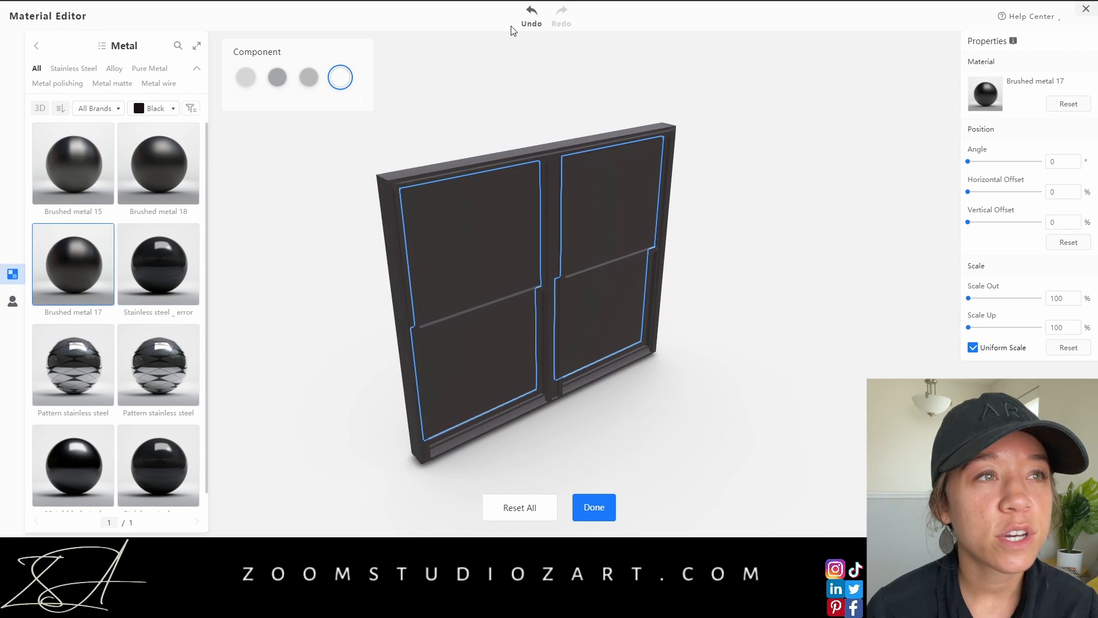
click(531, 17)
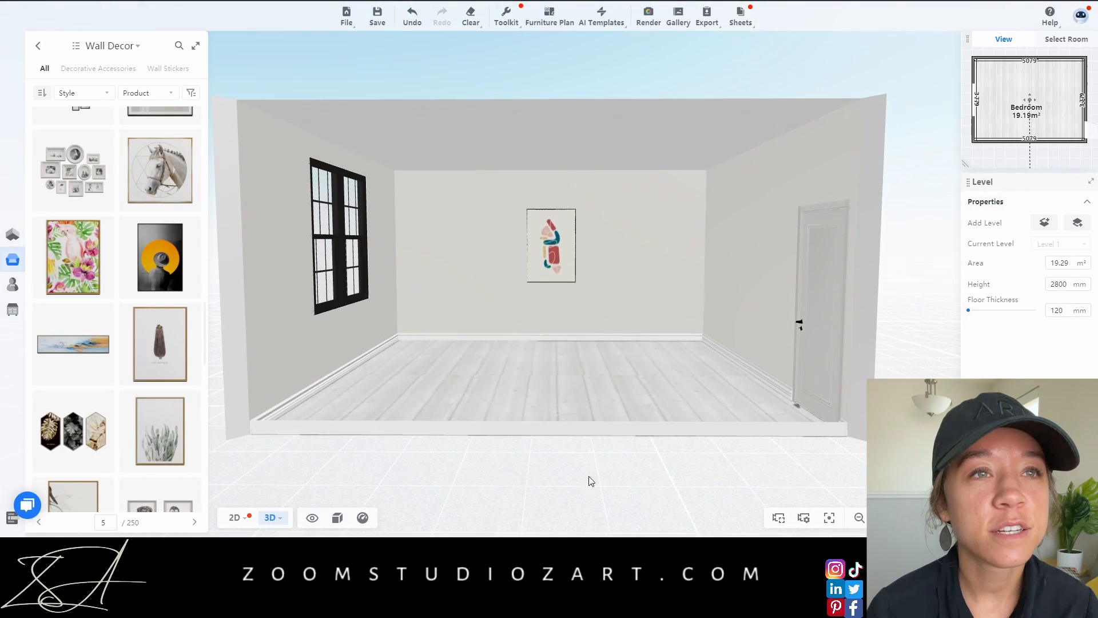
drag(591, 481, 554, 441)
scroll(536, 484, down, 3)
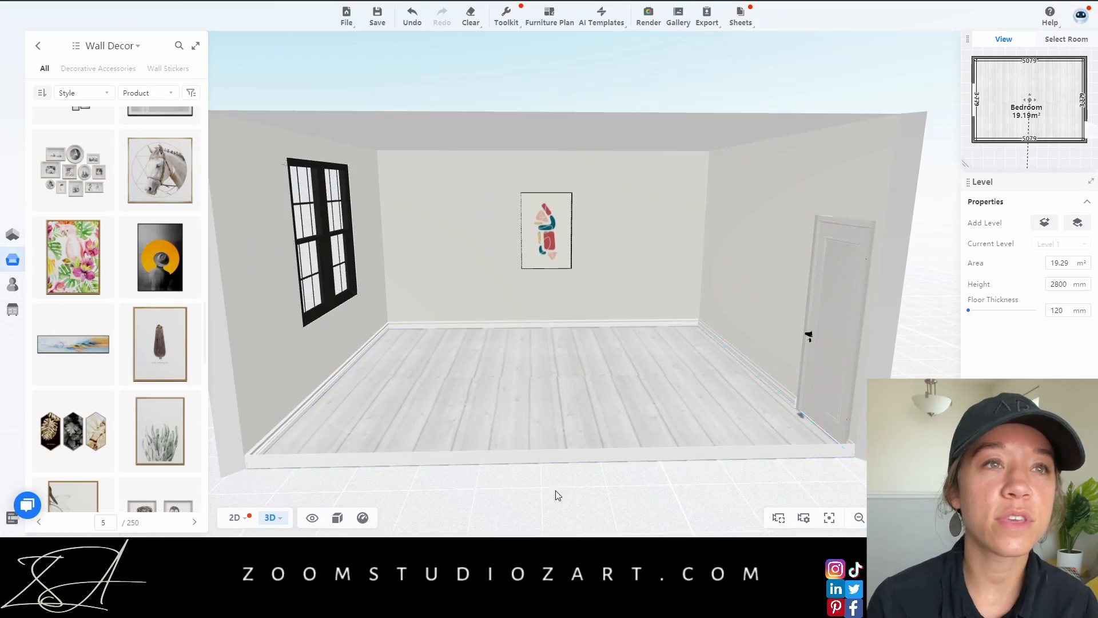
scroll(585, 418, up, 2)
click(585, 419)
scroll(524, 362, up, 3)
scroll(522, 349, down, 3)
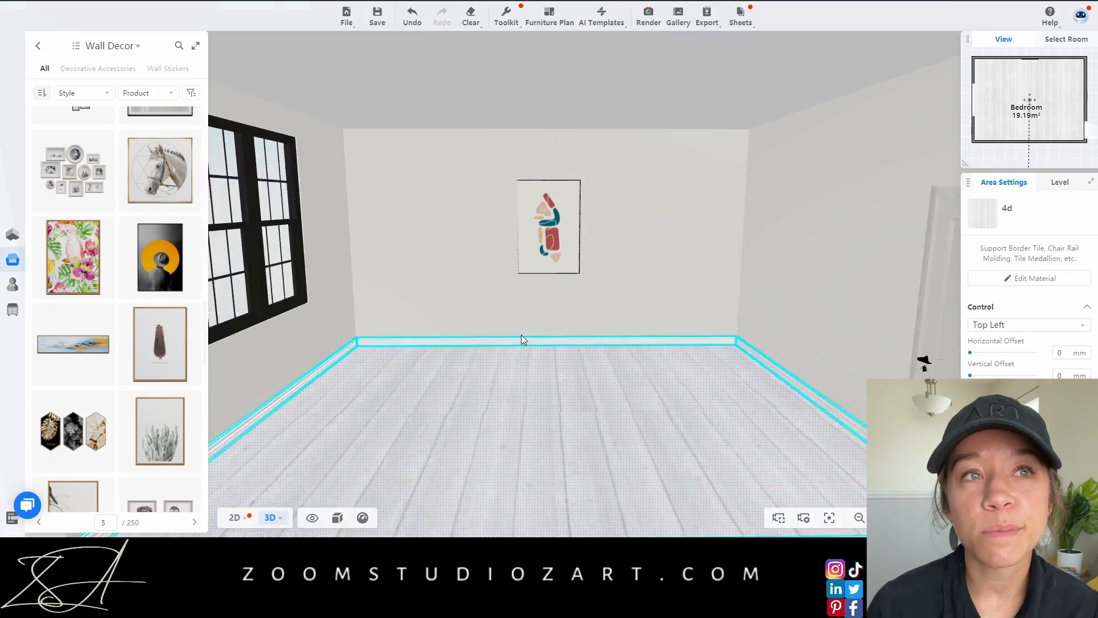
key(Escape)
Browse the tables and sofas in the public furniture library for seating that suits the room
click(37, 47)
click(36, 48)
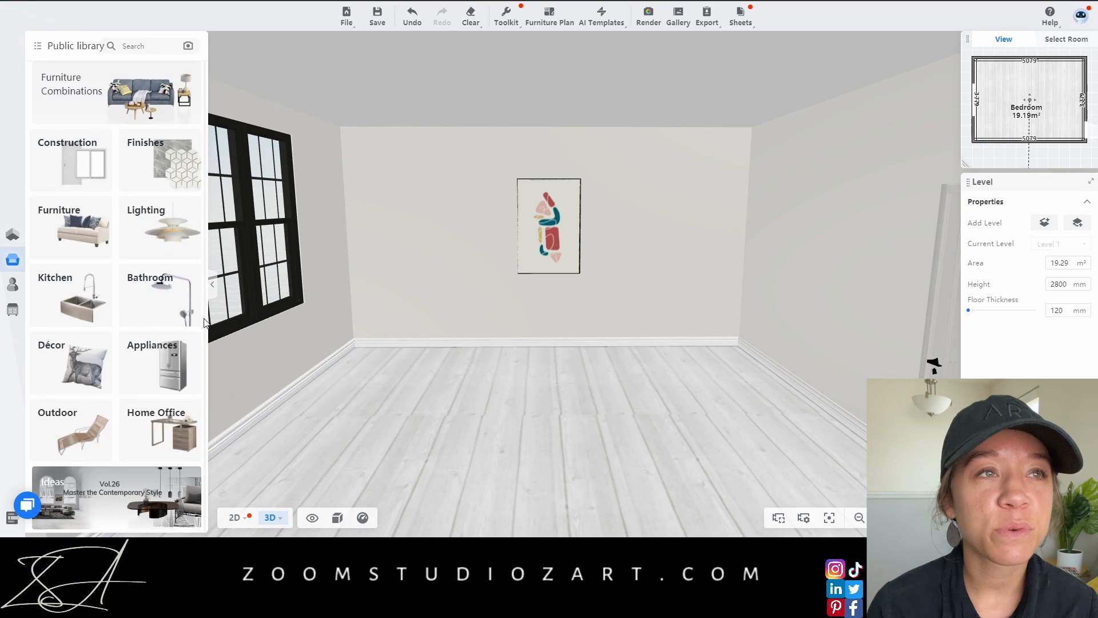
click(76, 232)
click(166, 106)
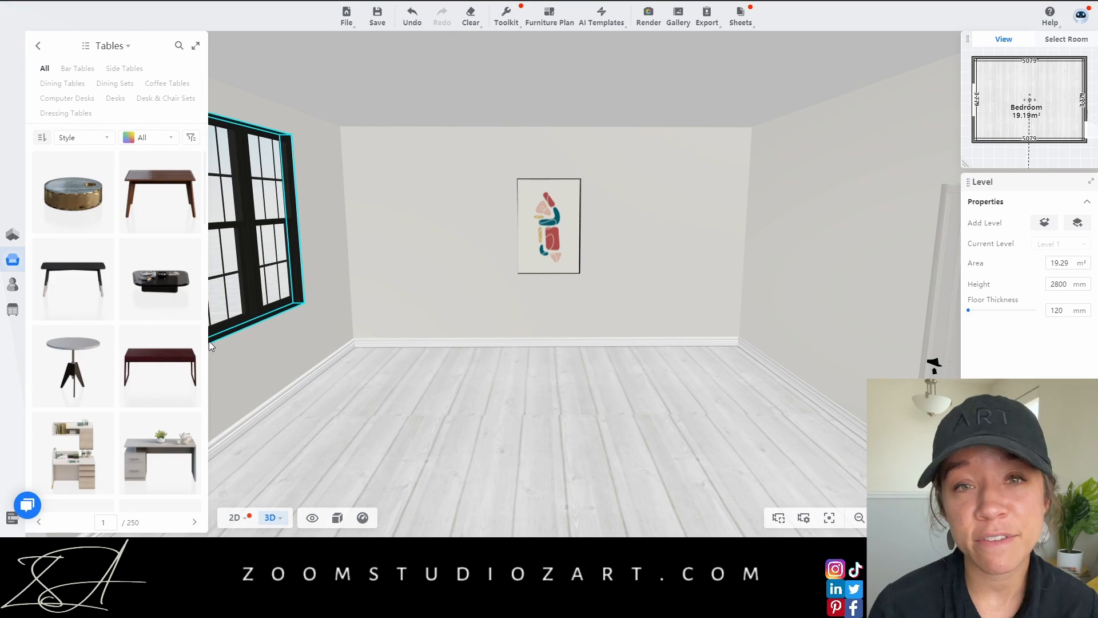
click(37, 46)
click(66, 105)
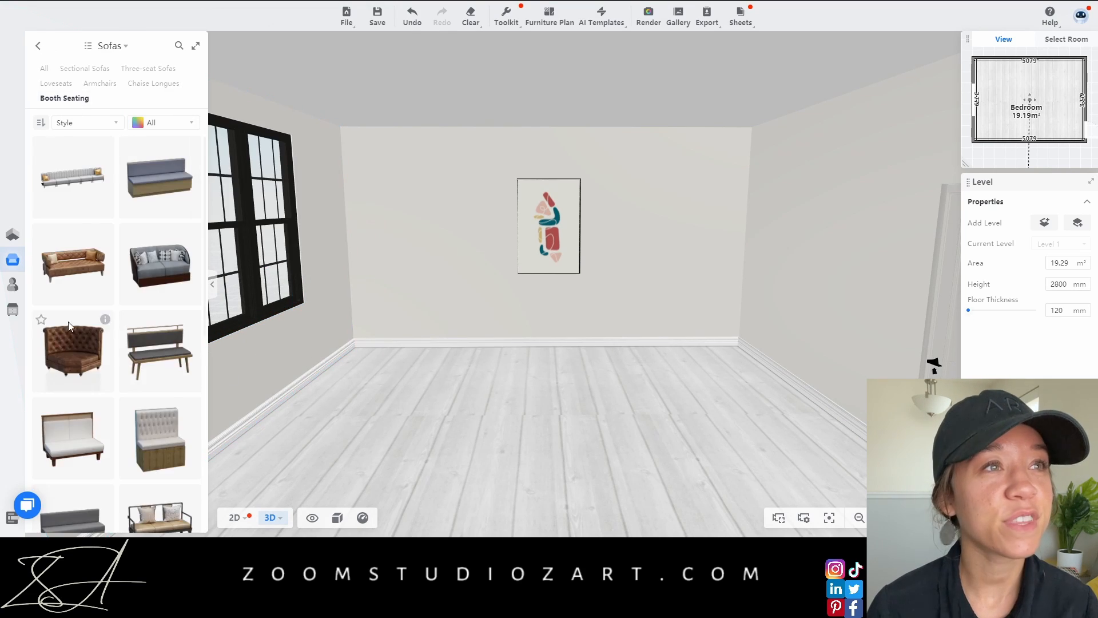
scroll(69, 326, down, 5)
drag(102, 449, 550, 300)
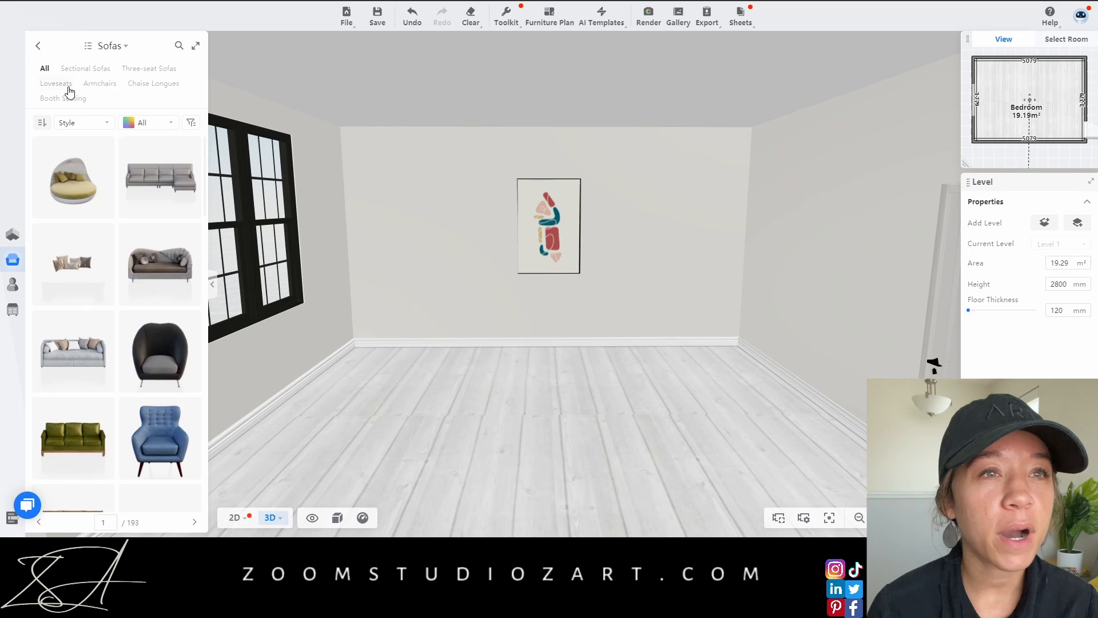
click(161, 84)
Search the library for "bench" and place the long bench brown against the back wall, centred beneath the picture
click(38, 46)
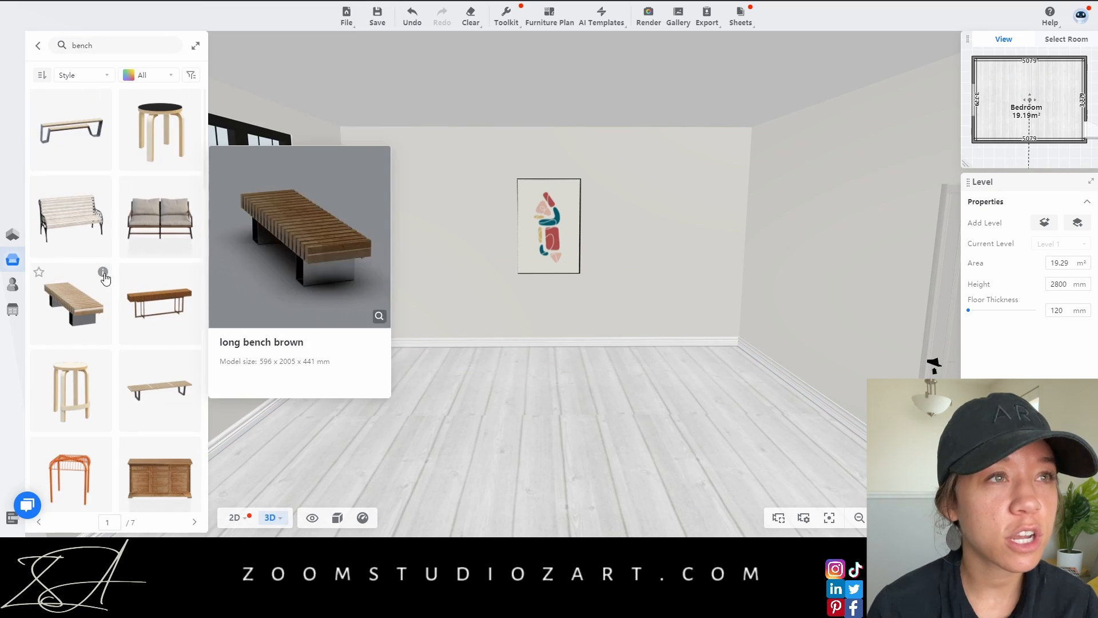
drag(73, 300, 560, 372)
drag(495, 356, 485, 355)
click(576, 486)
scroll(576, 486, down, 4)
scroll(574, 480, up, 4)
Browse the bench search results for an alternative to the slatted bench
mouse_move(191, 360)
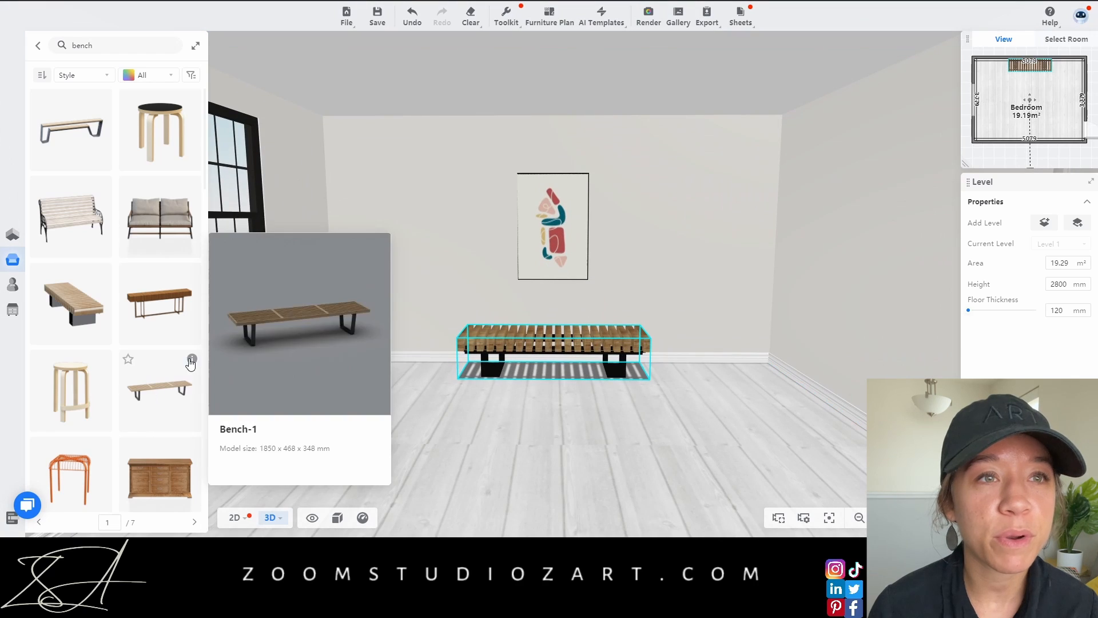
scroll(189, 359, down, 4)
scroll(106, 305, up, 1)
scroll(571, 455, down, 4)
scroll(571, 455, up, 4)
scroll(160, 372, down, 2)
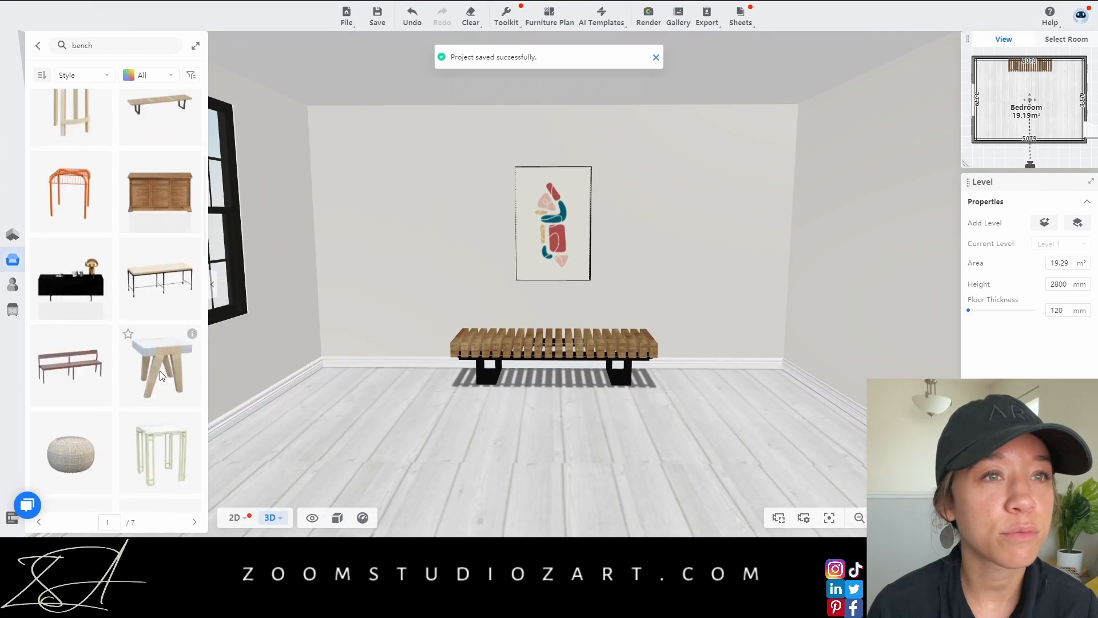
scroll(161, 375, down, 3)
mouse_move(103, 200)
scroll(141, 336, down, 8)
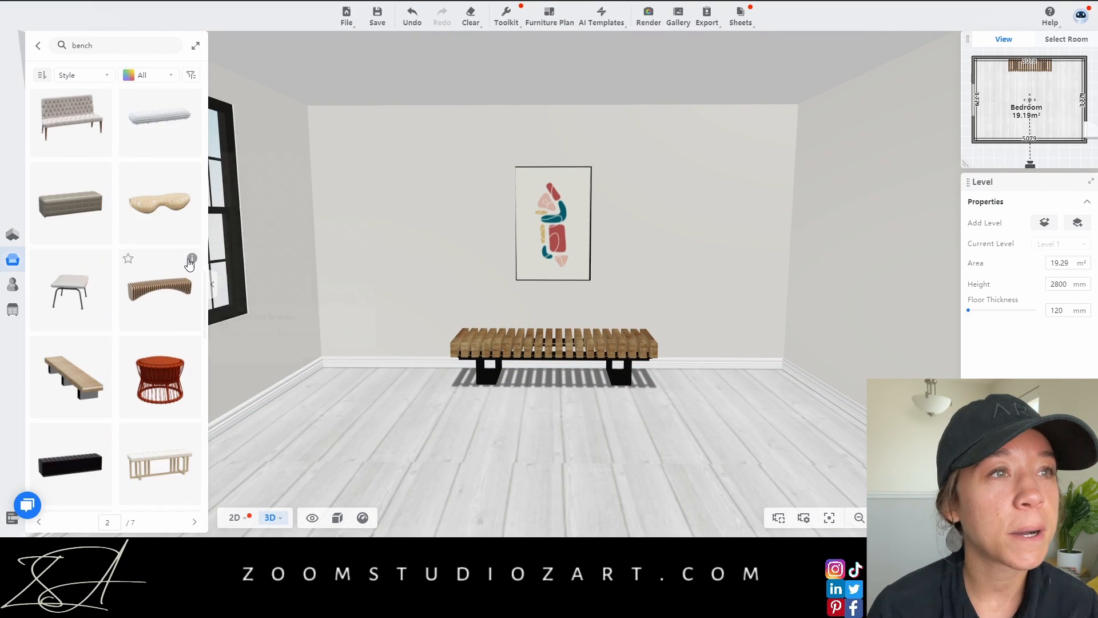
click(160, 284)
click(338, 394)
click(583, 314)
scroll(129, 334, down, 3)
scroll(184, 351, down, 2)
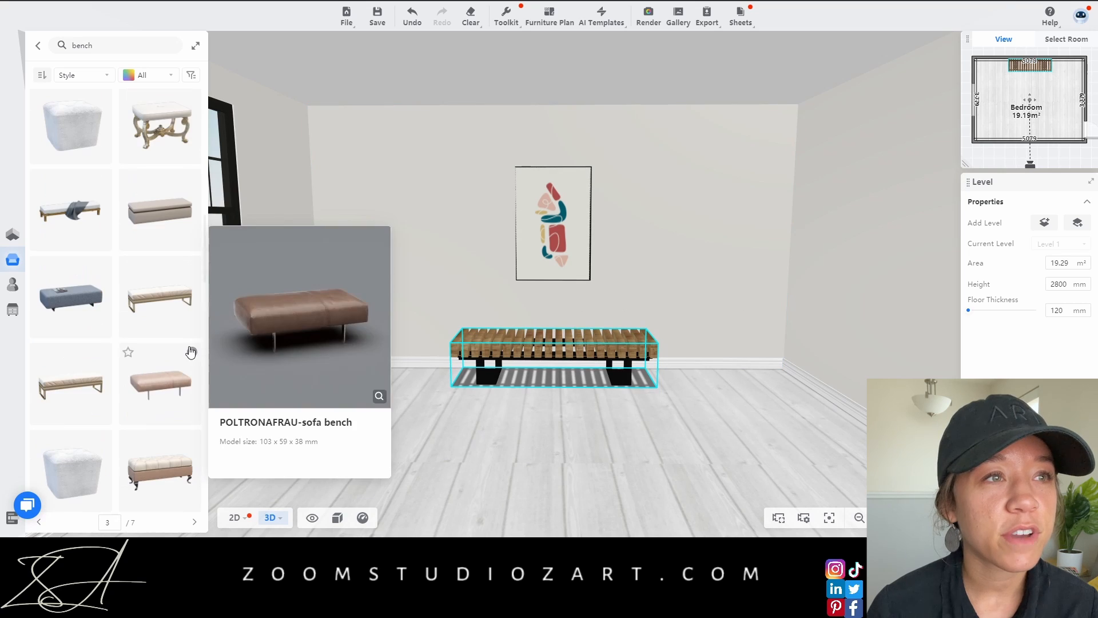
scroll(139, 373, down, 3)
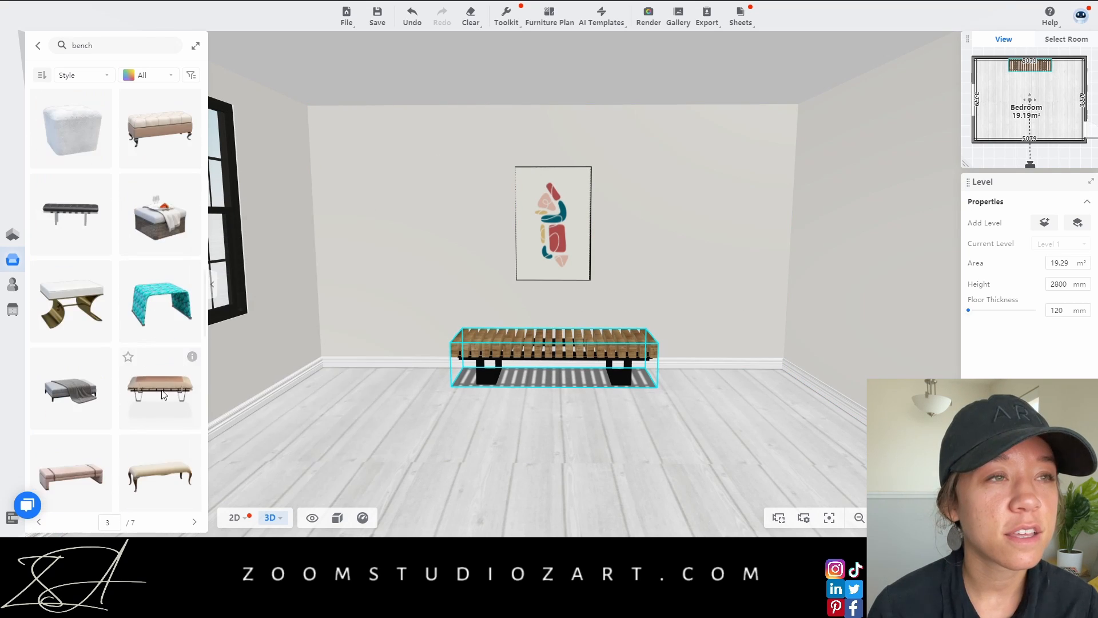
Replace the long slatted bench with the brown cushioned bench on thin black legs, centred beneath the picture
click(161, 391)
click(429, 404)
drag(498, 452, 599, 519)
click(566, 348)
key(Delete)
drag(429, 394, 554, 366)
scroll(644, 451, down, 5)
scroll(560, 356, up, 5)
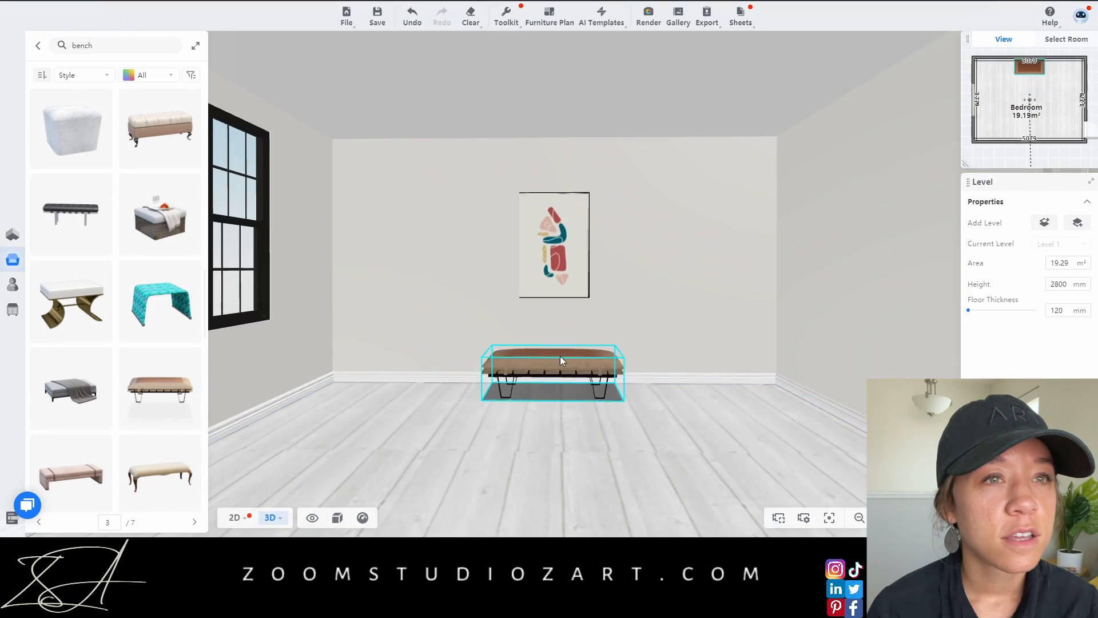
Delete the brown cushioned bench and try the slim bench with thin pale legs against the back wall
click(561, 356)
key(Delete)
scroll(109, 330, down, 10)
click(160, 400)
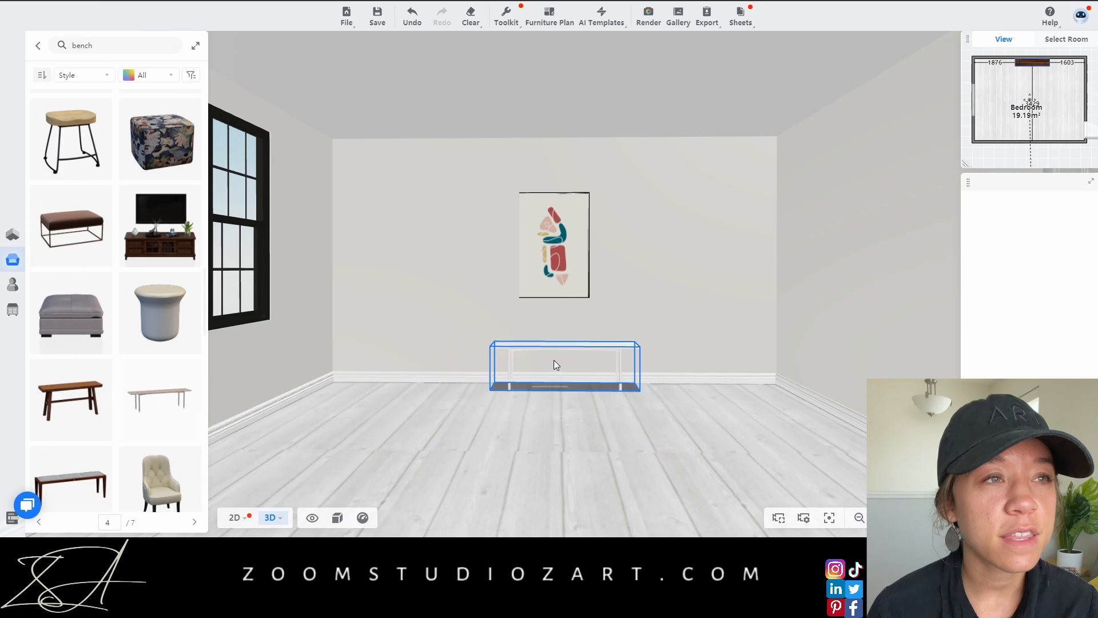
click(553, 365)
key(Delete)
Browse the remaining bench results and the dressing tables for a piece to stand beneath the picture
scroll(167, 403, down, 12)
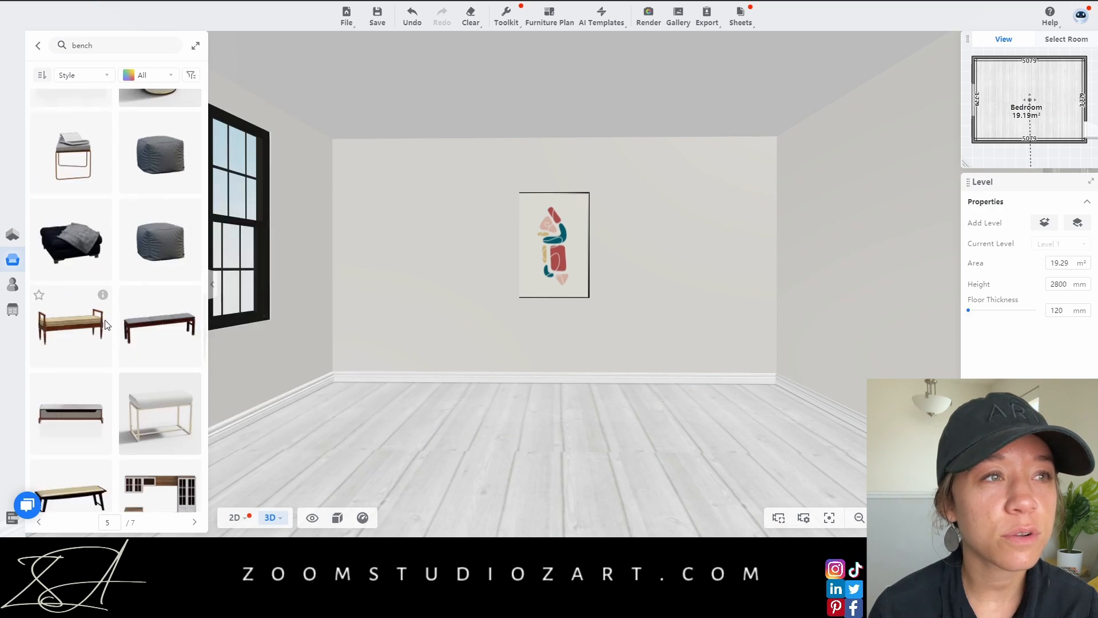
scroll(106, 324, down, 15)
click(38, 45)
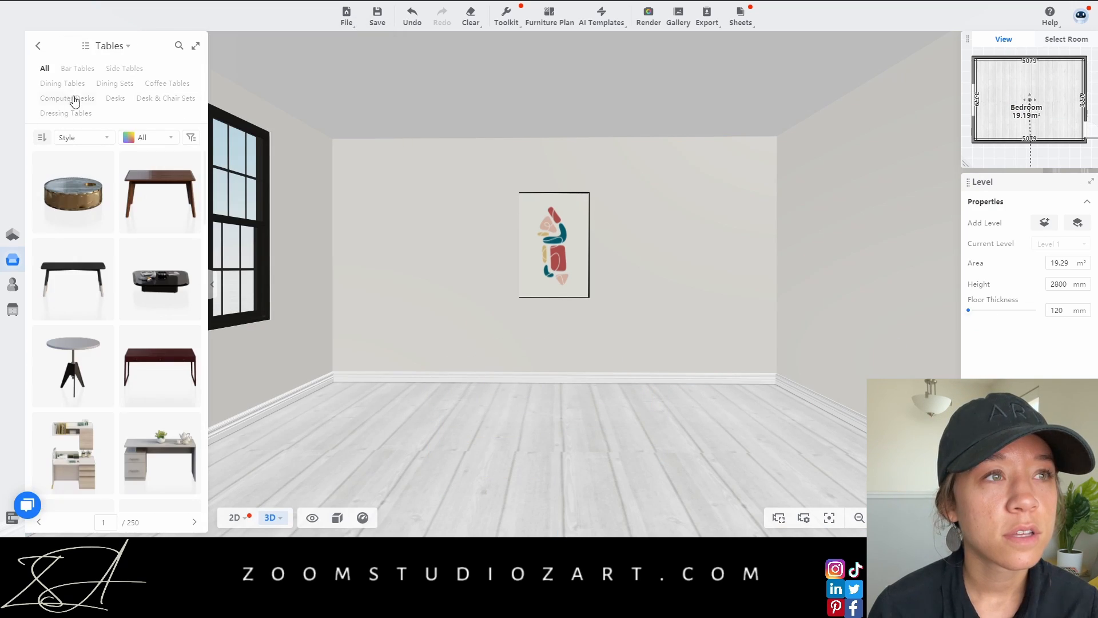
click(66, 113)
scroll(154, 384, down, 5)
click(38, 45)
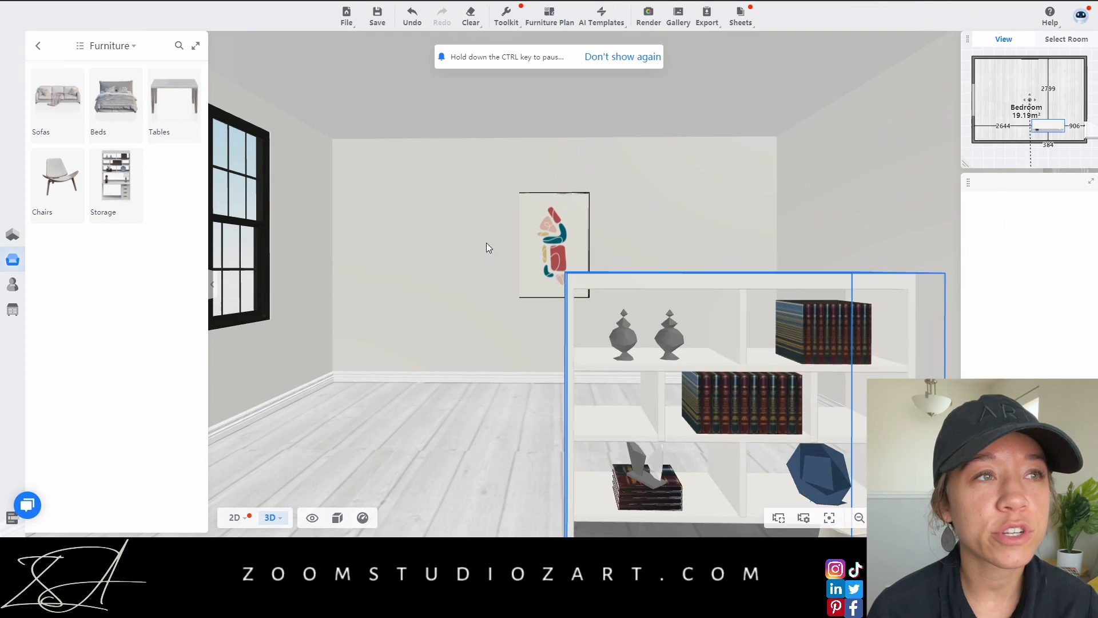
key(Escape)
Place the black-and-green Sideboard+green-8 from the Sideboards storage category against the back wall beneath the picture
click(115, 183)
click(135, 68)
scroll(130, 383, down, 10)
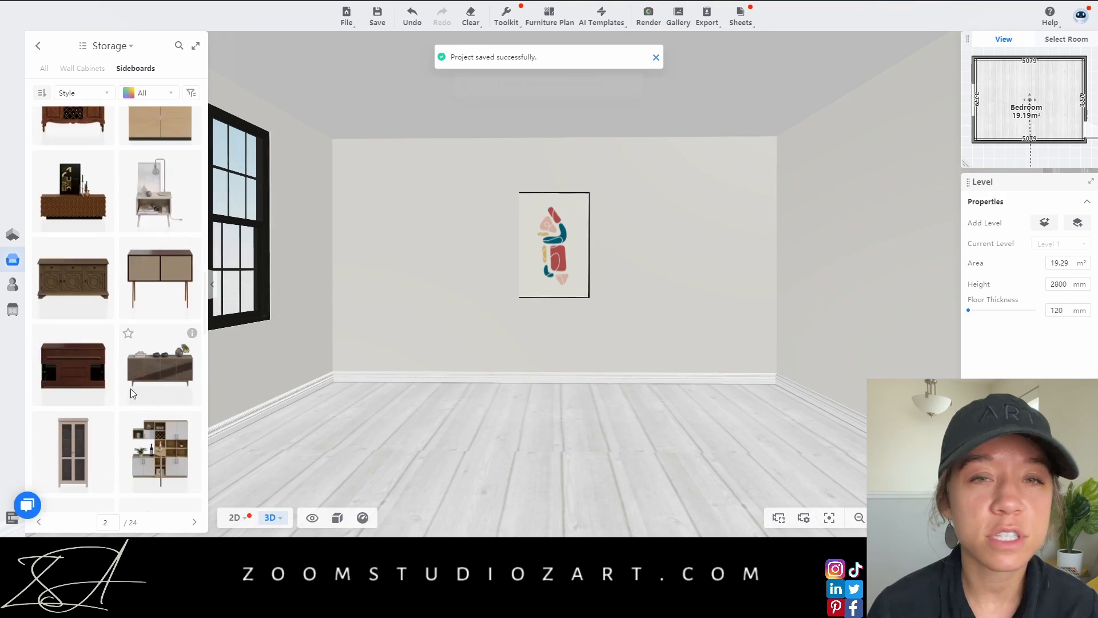
drag(73, 312, 547, 372)
click(554, 362)
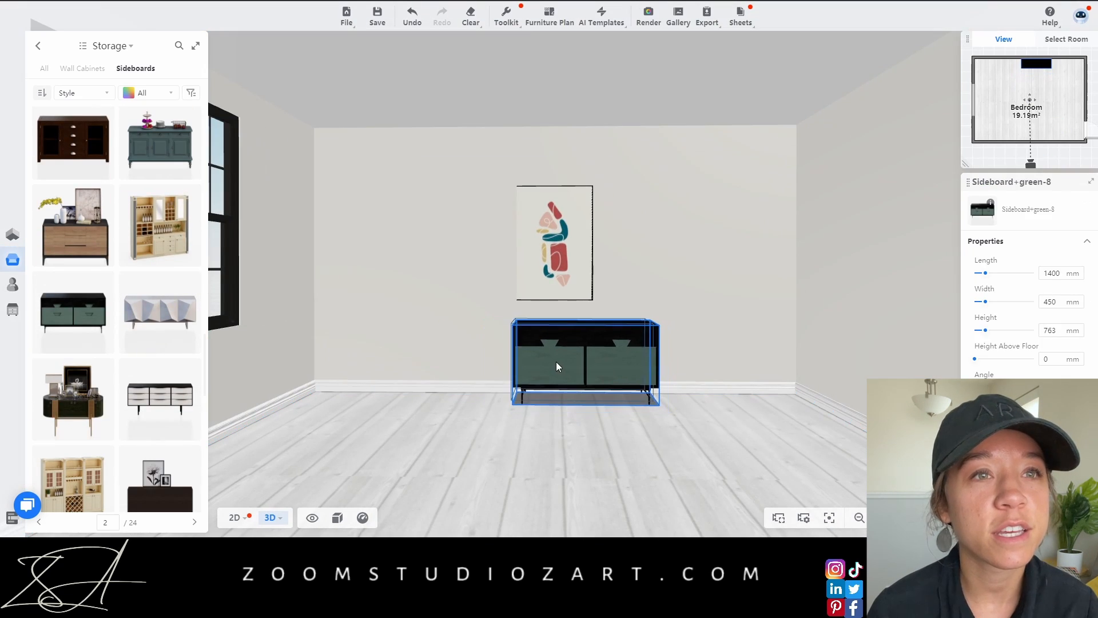
click(485, 208)
click(549, 352)
Look through further sideboards in the storage library for a longer or better-matching piece
scroll(136, 390, down, 5)
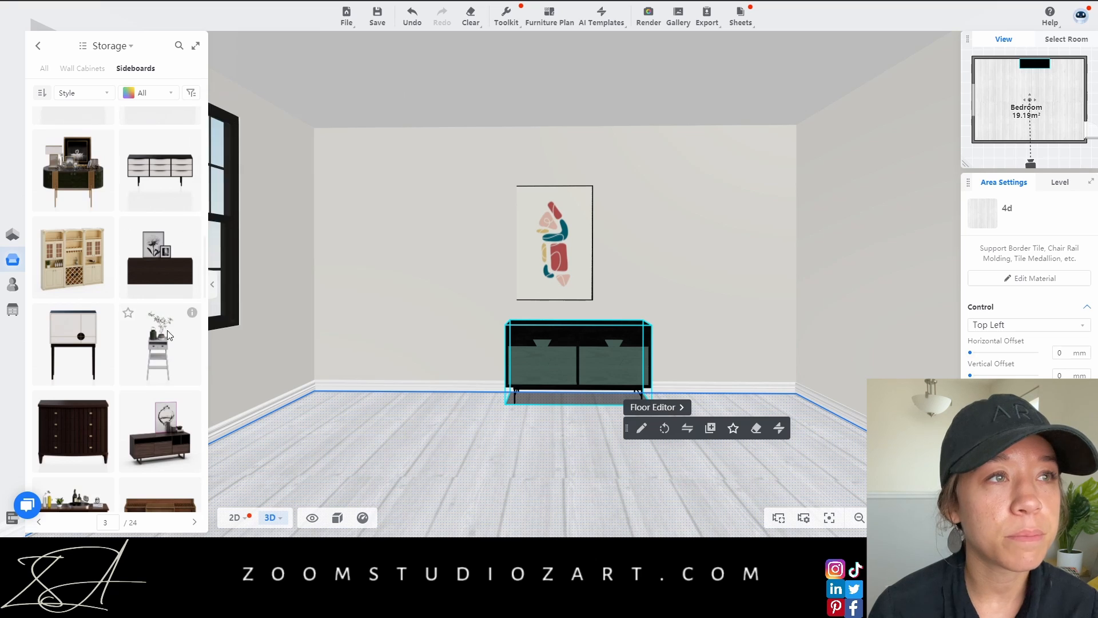
scroll(156, 427, down, 8)
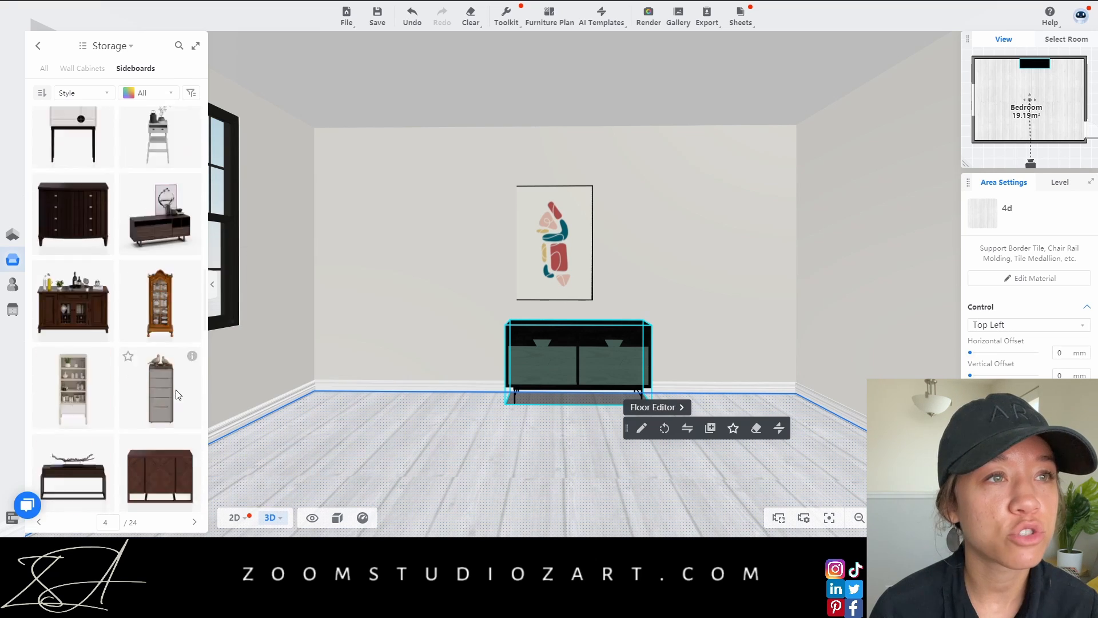
scroll(154, 384, down, 5)
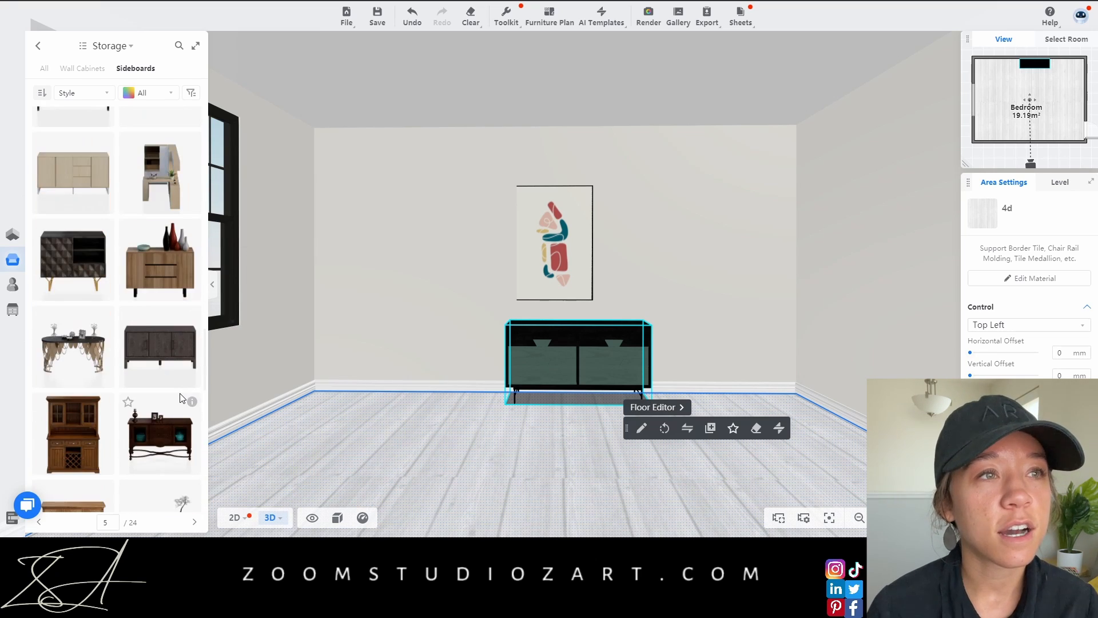
scroll(148, 392, down, 10)
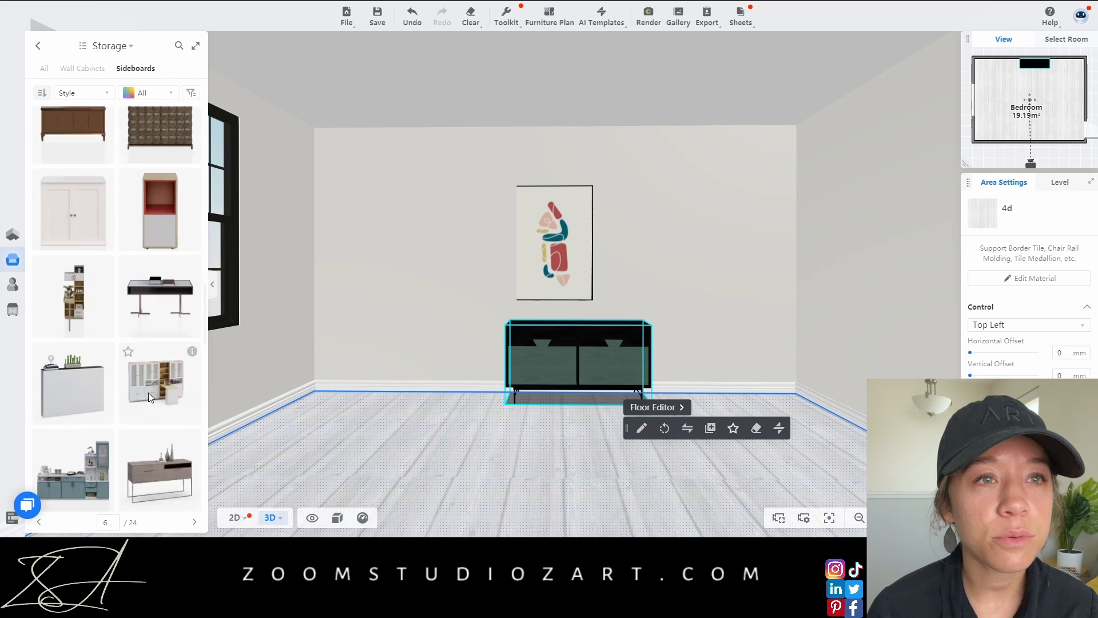
mouse_move(195, 188)
scroll(170, 272, down, 10)
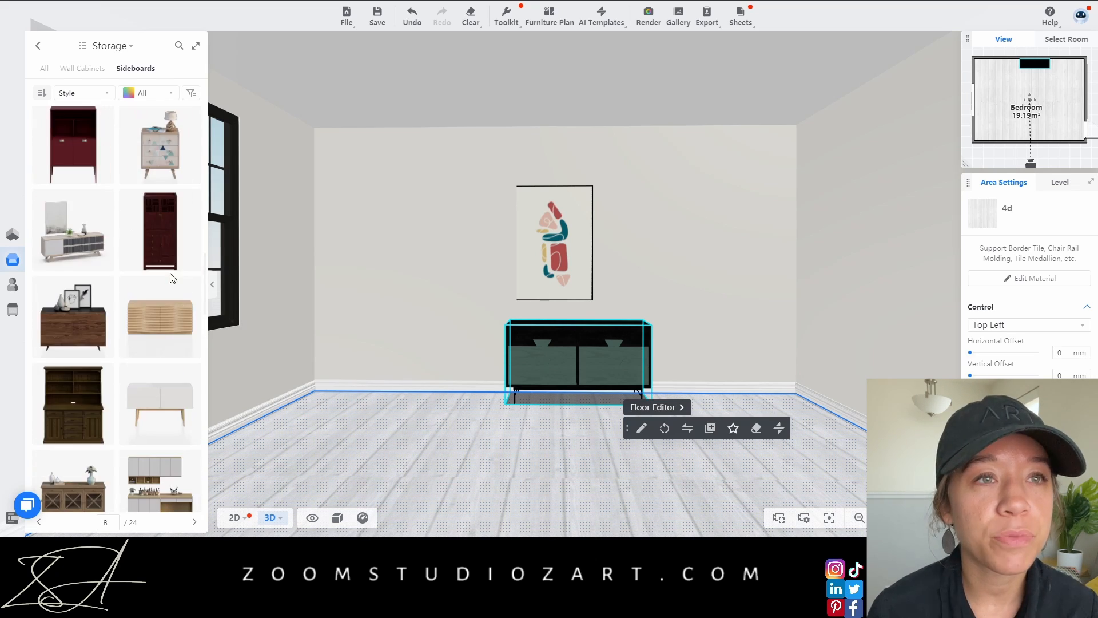
scroll(143, 343, down, 10)
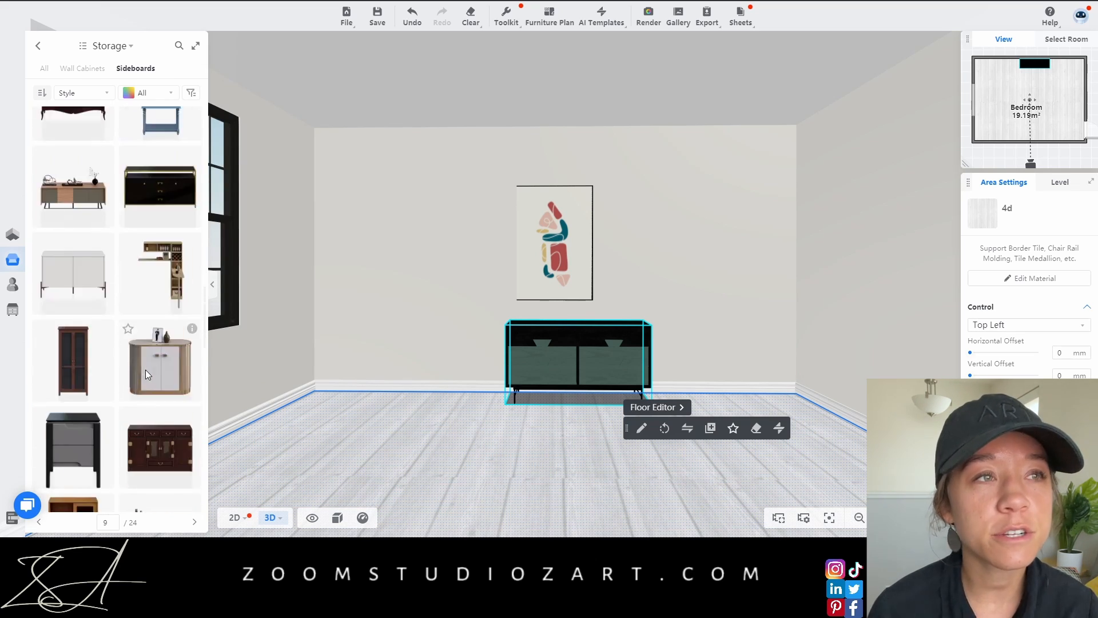
scroll(144, 380, down, 10)
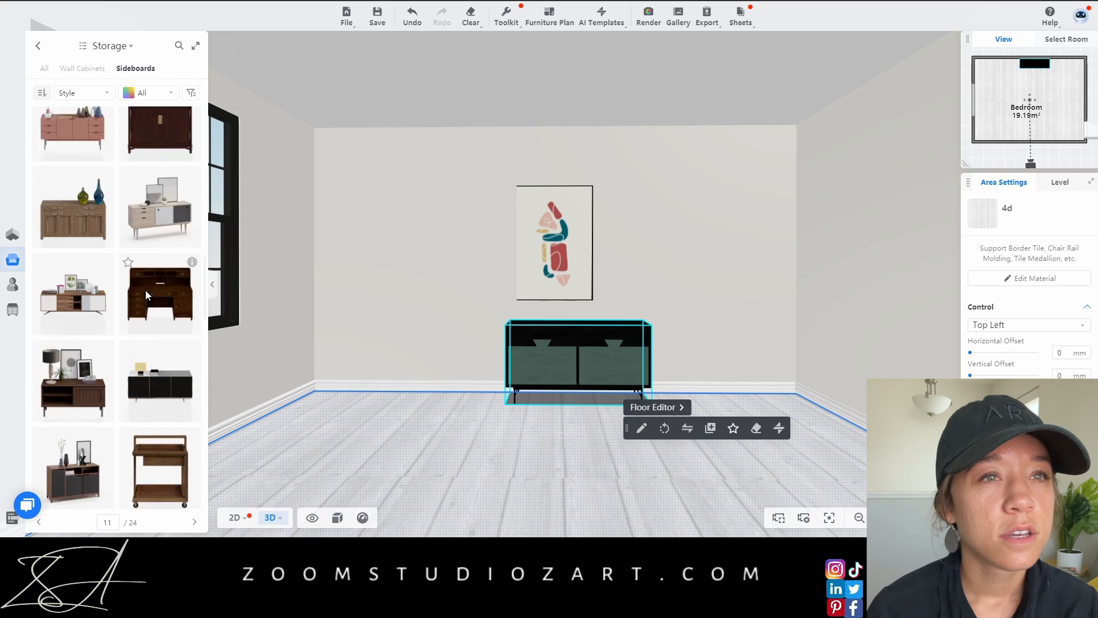
scroll(149, 303, down, 8)
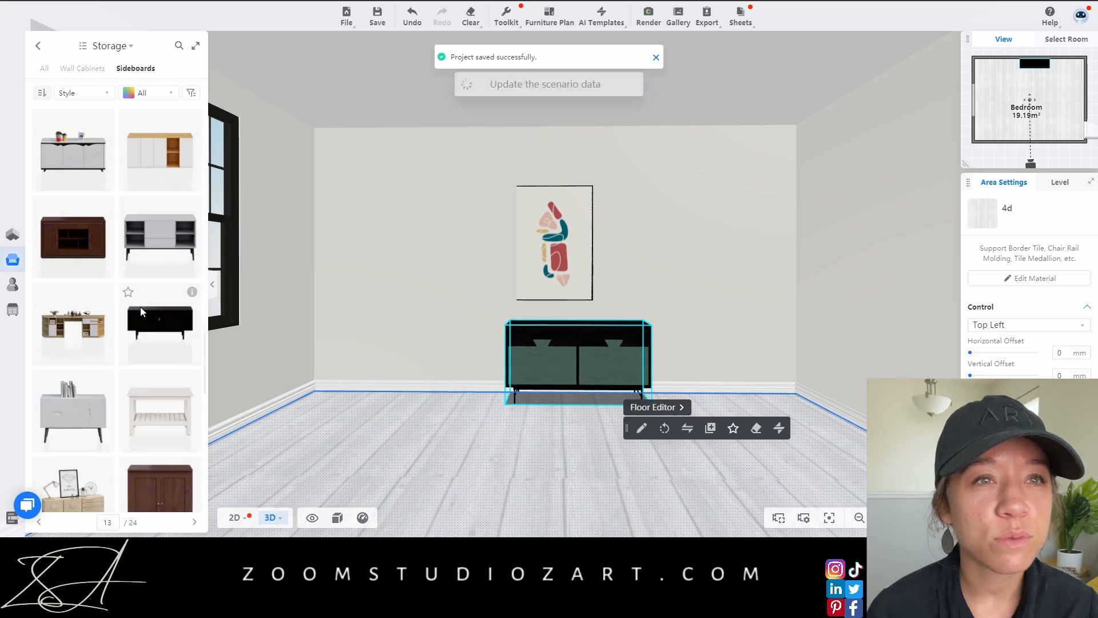
Try the Modern black sideboard beneath the picture with the green sideboard moved aside
mouse_move(193, 293)
drag(194, 297, 543, 356)
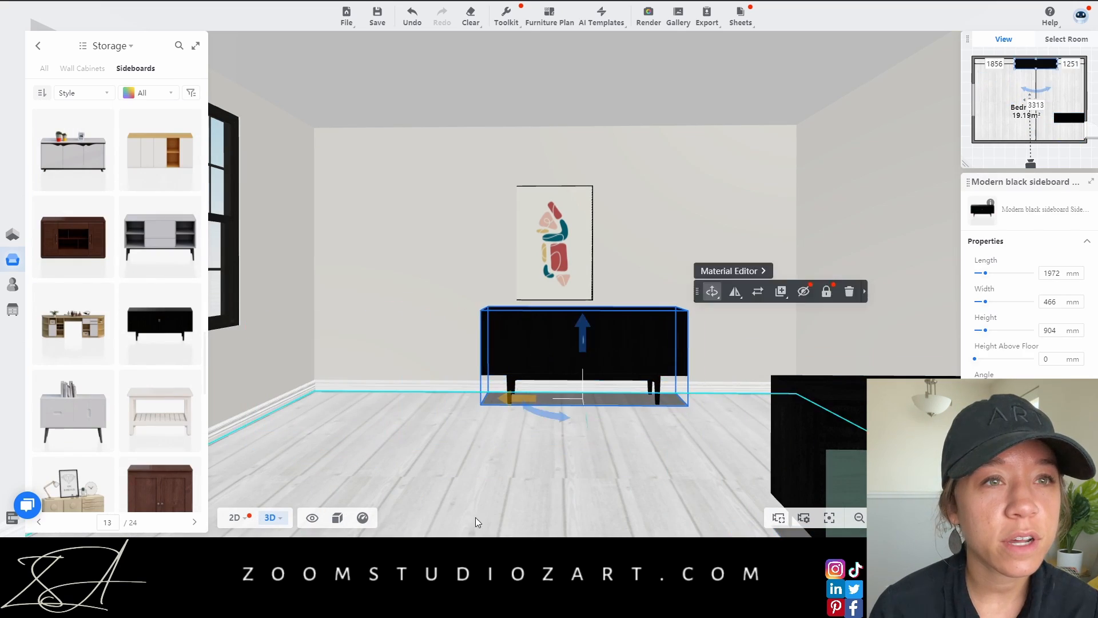
scroll(593, 336, down, 1)
scroll(620, 500, up, 1)
scroll(620, 500, down, 1)
click(461, 245)
key(ctrl+z)
scroll(139, 395, up, 1)
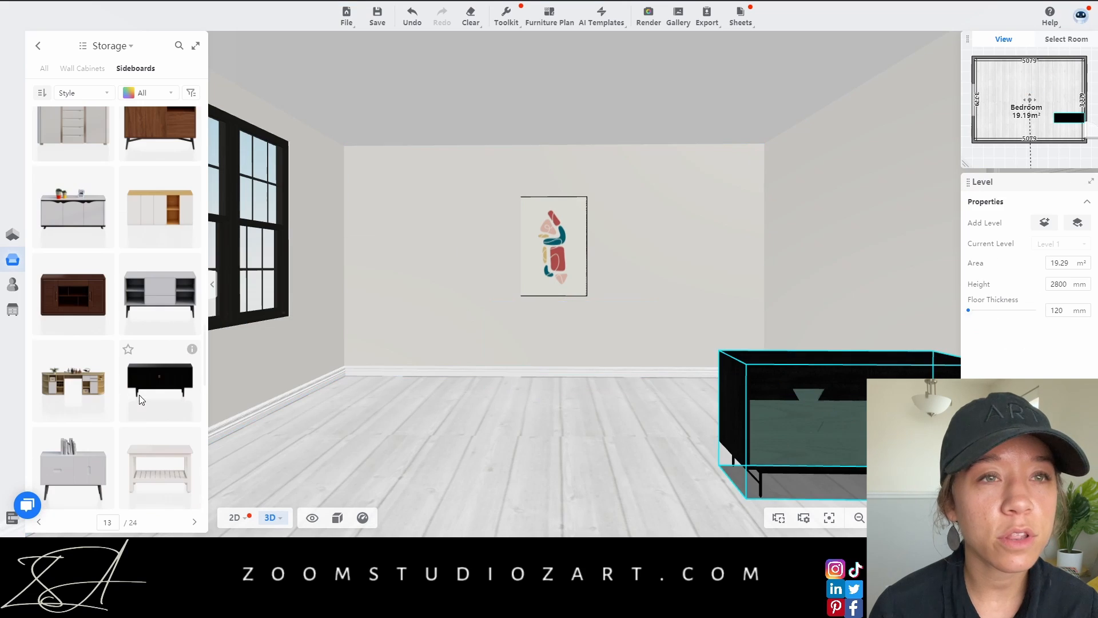
Examine more sideboard models in the storage library for one that suits the artwork
scroll(156, 401, down, 8)
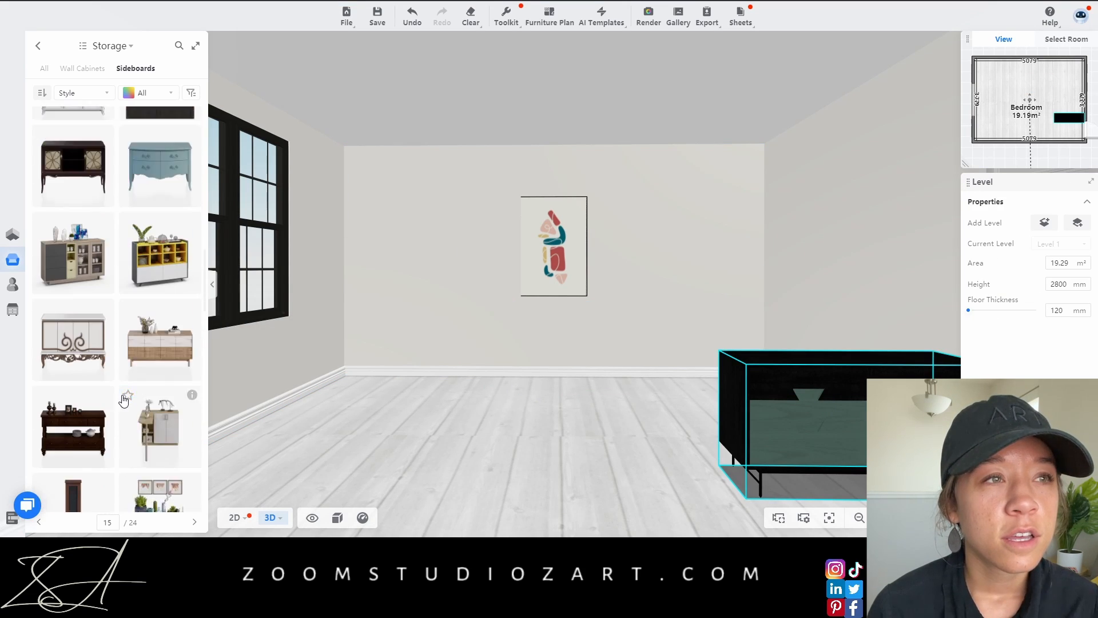
drag(191, 203, 160, 343)
scroll(160, 343, down, 4)
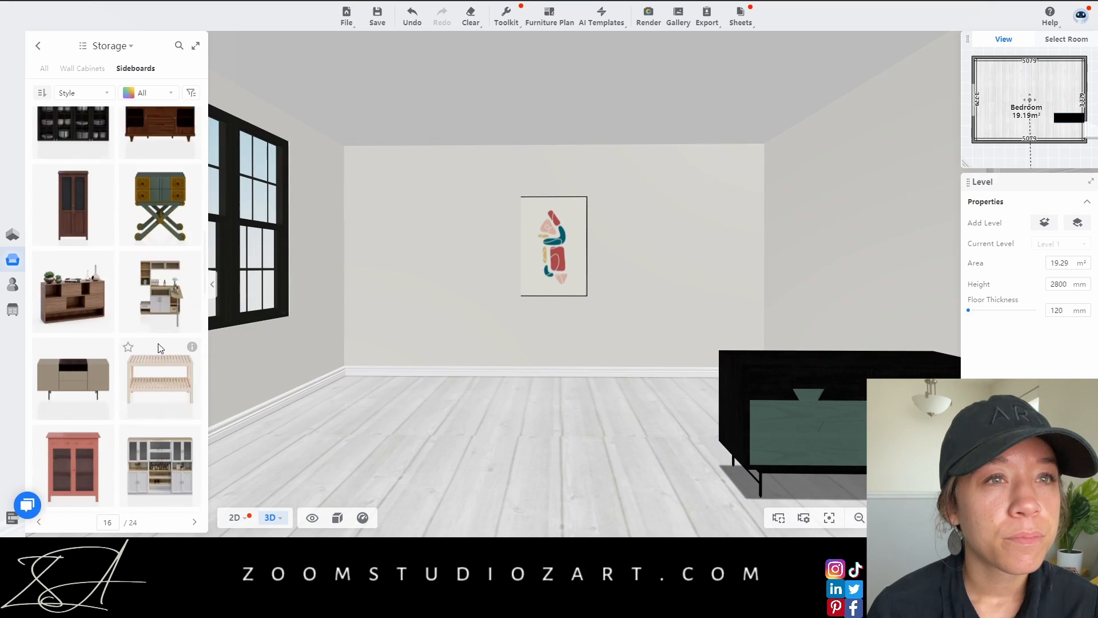
scroll(169, 344, down, 4)
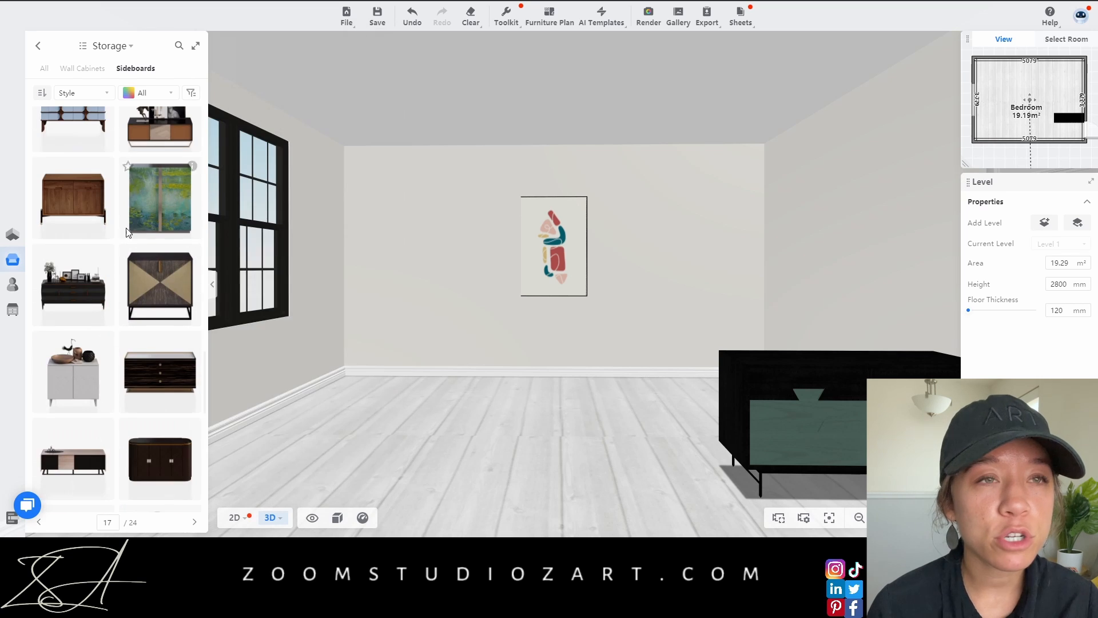
mouse_move(105, 168)
drag(104, 168, 559, 354)
scroll(152, 359, down, 12)
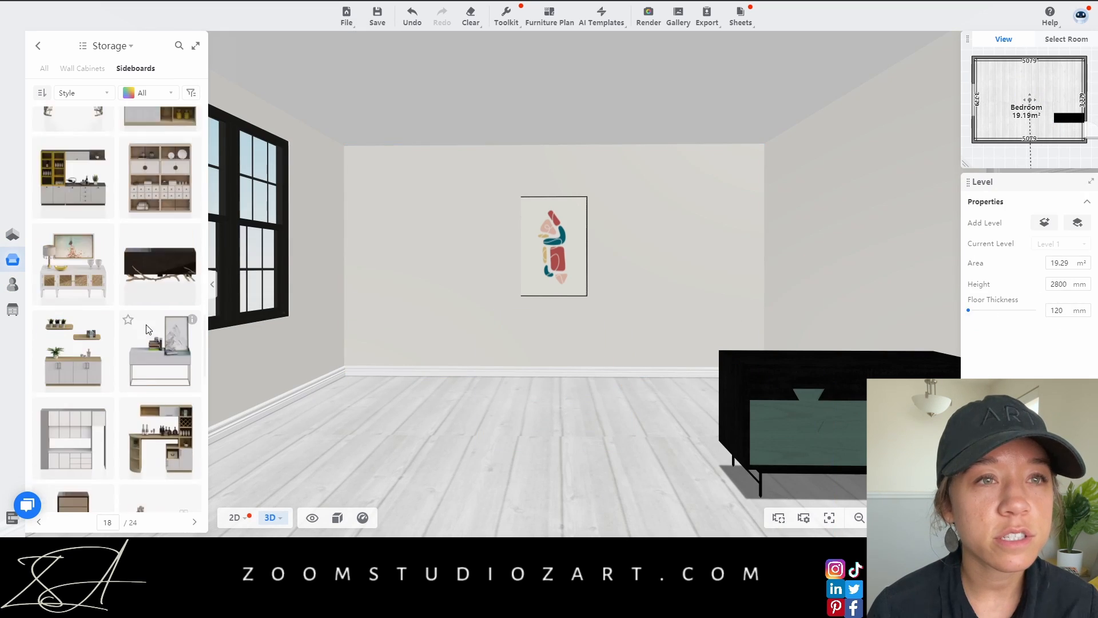
scroll(159, 414, down, 8)
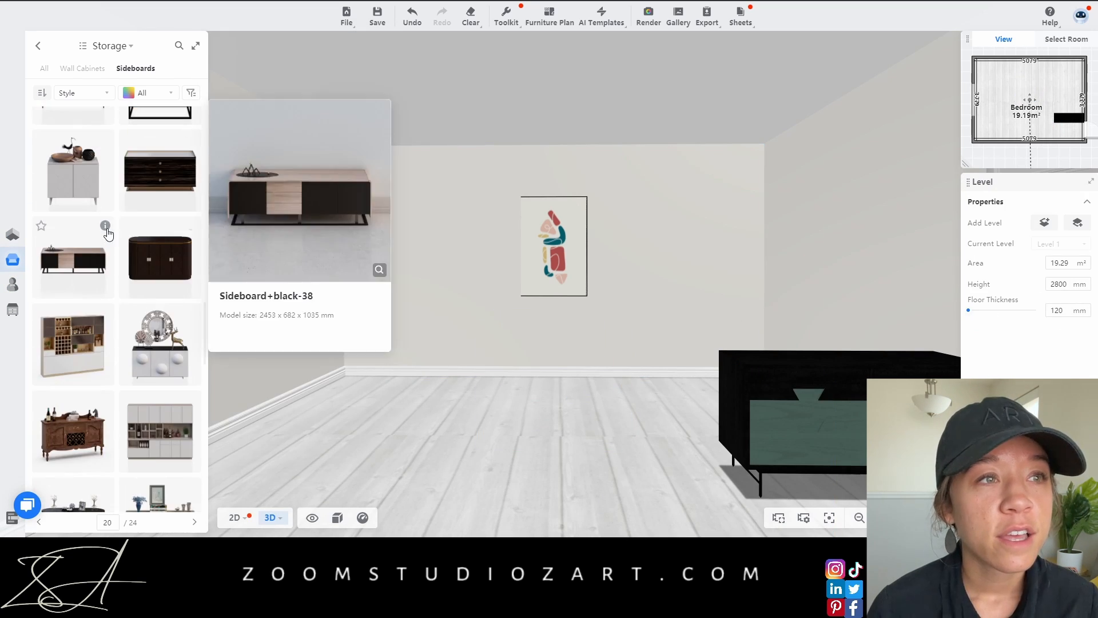
Try the grey sideboard with the reddish-brown centre and another low sideboard beneath the picture
mouse_move(197, 196)
drag(197, 196, 552, 343)
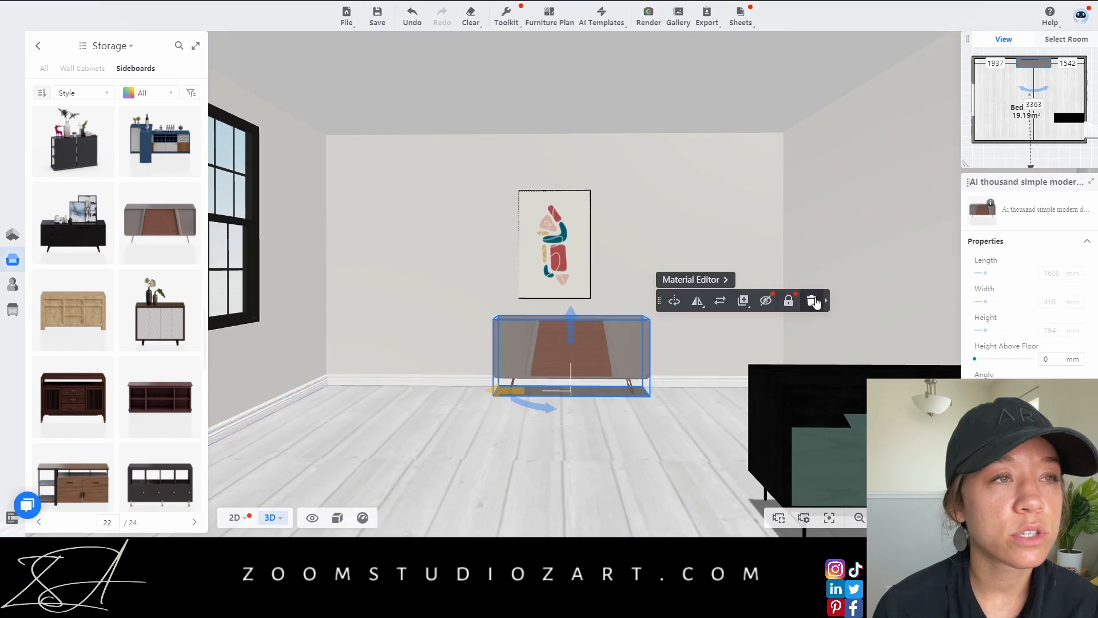
click(812, 302)
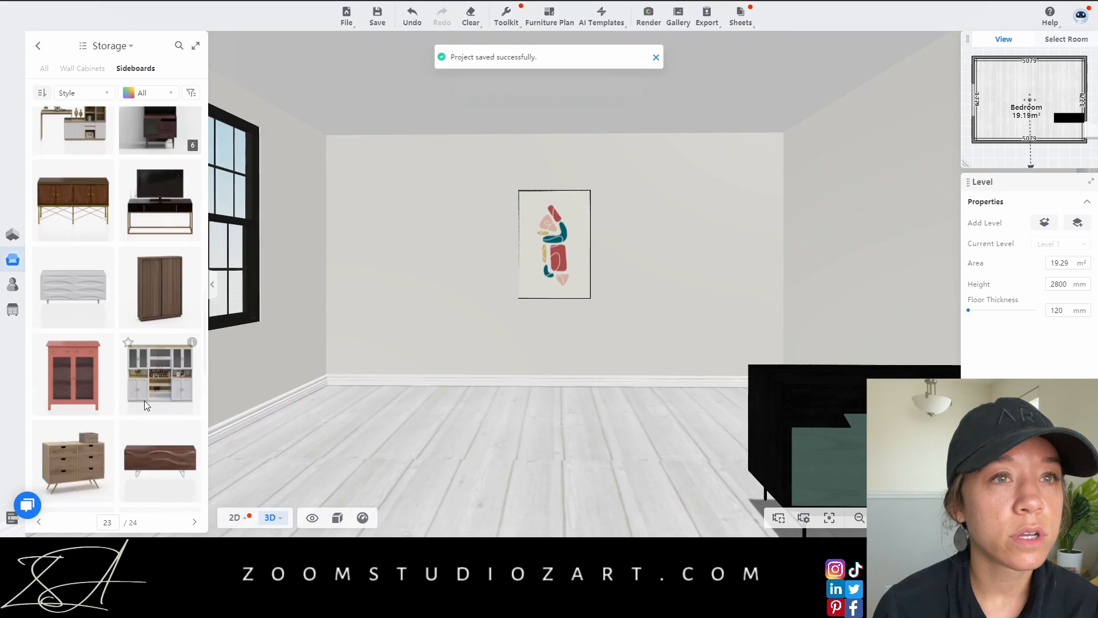
scroll(159, 408, down, 5)
drag(160, 375, 559, 372)
key(Escape)
Move the black-and-green sideboard back against the back wall beneath the picture
click(850, 437)
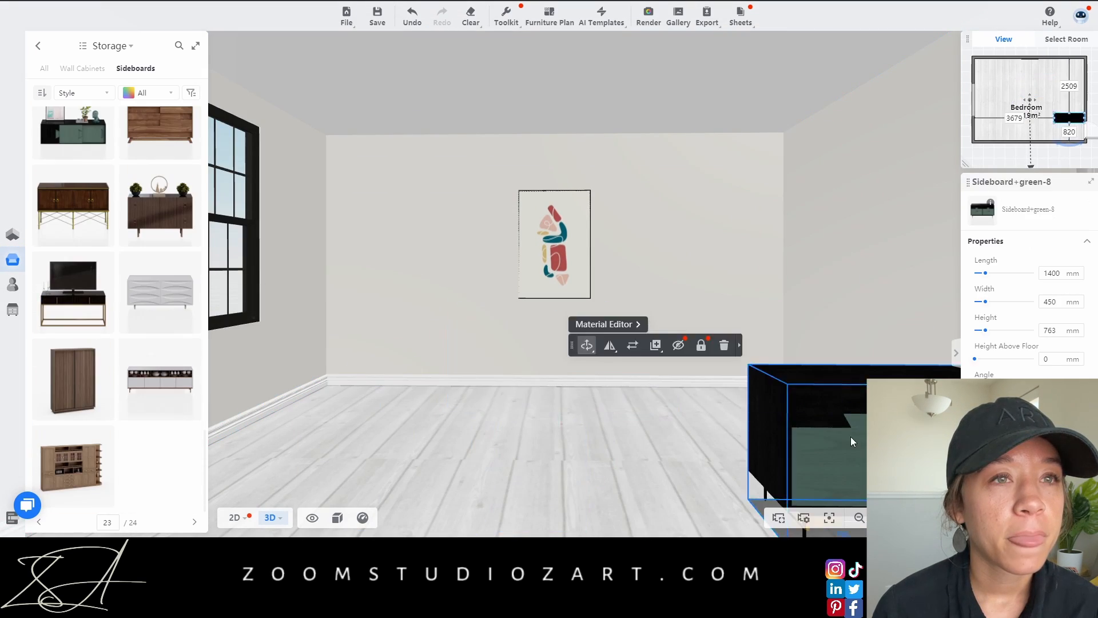
drag(850, 437, 529, 342)
scroll(617, 480, down, 3)
click(617, 480)
scroll(618, 480, up, 4)
Check the storage subcategories and show the Bookcases models
click(37, 47)
click(108, 181)
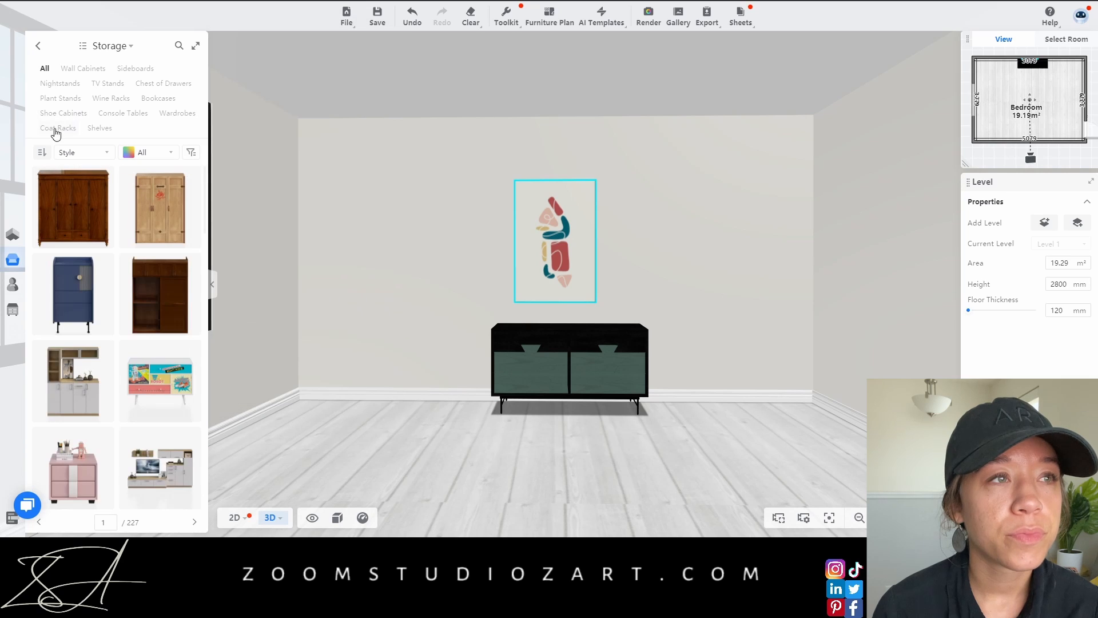
click(62, 128)
click(99, 128)
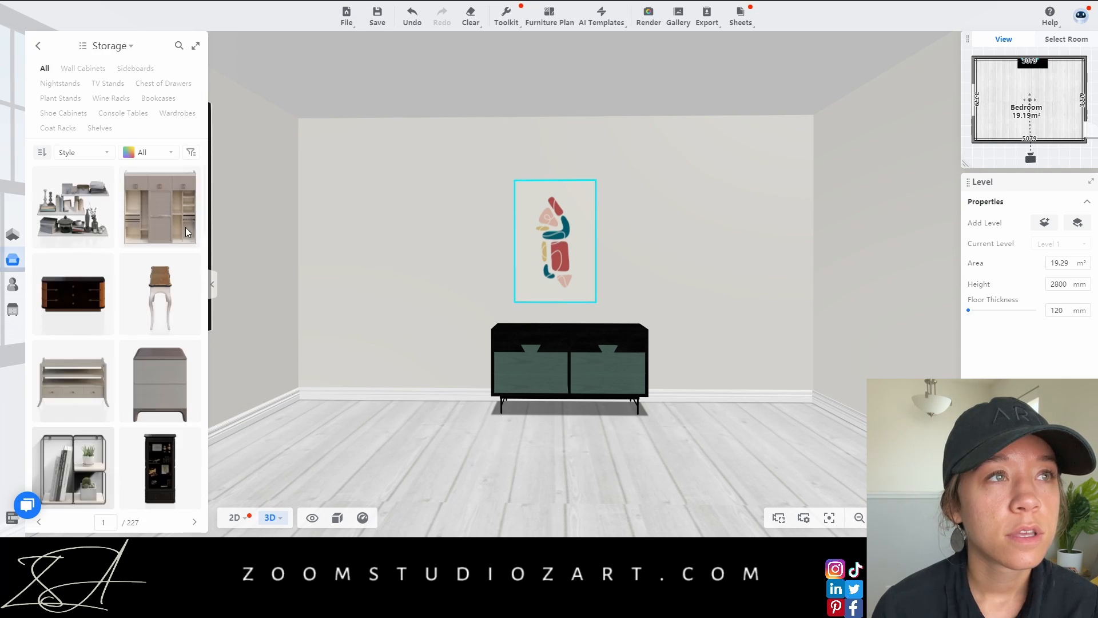
click(158, 98)
Try the wooden ladder shelf with plants against the back wall between the window and the sideboard
scroll(113, 456, down, 7)
drag(160, 182, 423, 309)
scroll(578, 435, down, 3)
click(577, 435)
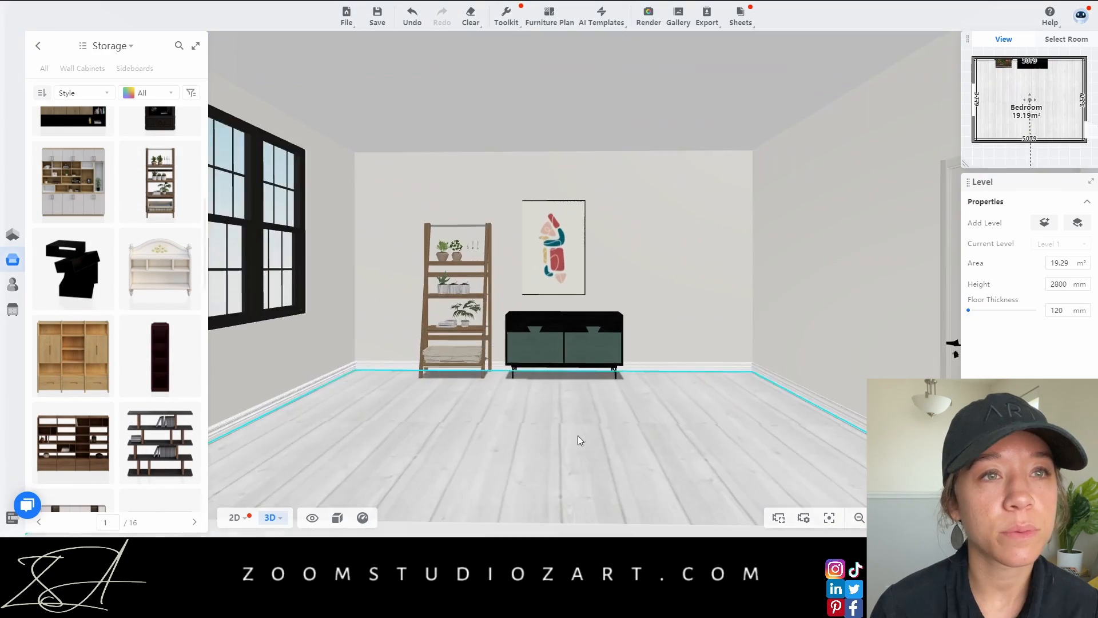
scroll(577, 434, up, 3)
click(399, 307)
click(636, 190)
Place the tall black geometric metal shelf with books and a plant against the back wall, on the sideboard's window side
scroll(137, 240, down, 11)
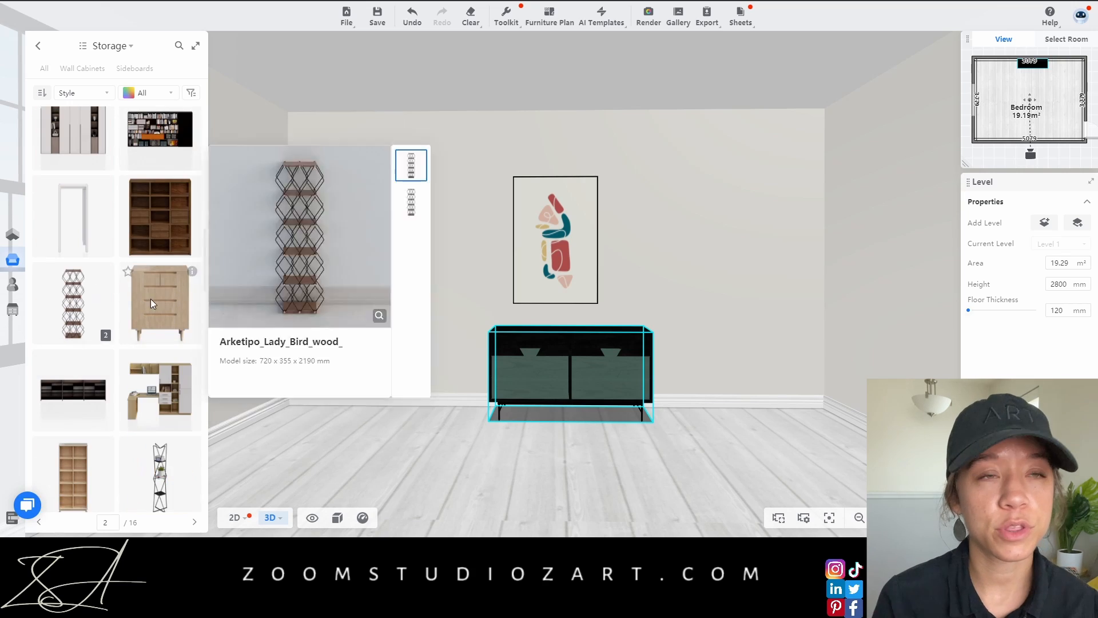
click(160, 248)
click(451, 315)
scroll(610, 475, down, 3)
click(610, 475)
scroll(479, 427, up, 3)
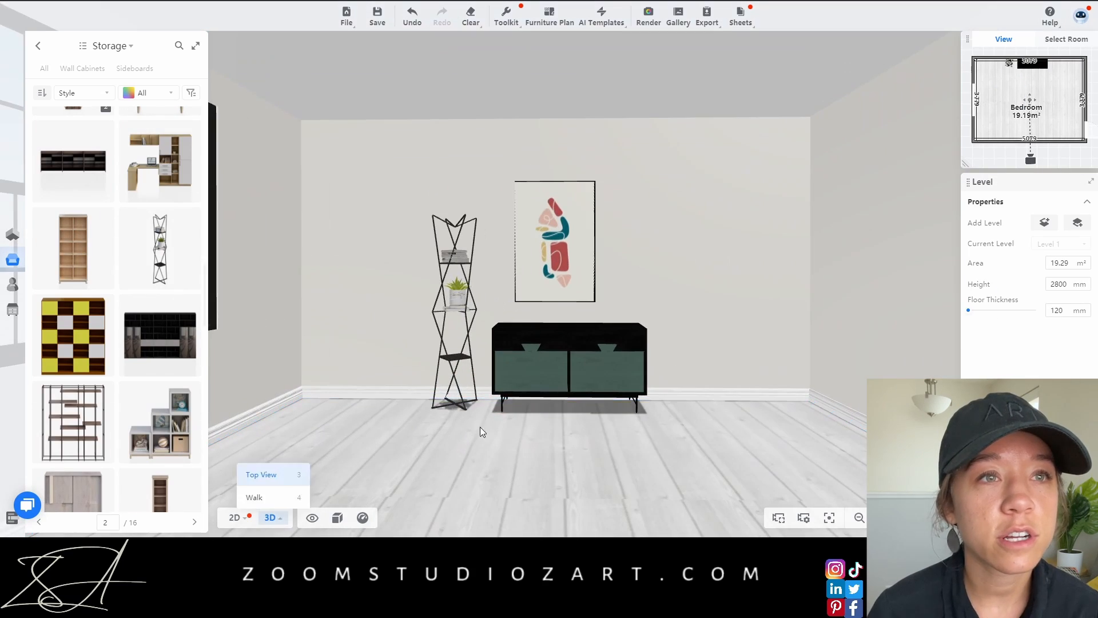
Delete the tall black geometric metal shelf standing against the back wall beside the sideboard
click(480, 366)
scroll(598, 493, down, 2)
click(728, 490)
scroll(464, 403, up, 2)
click(464, 389)
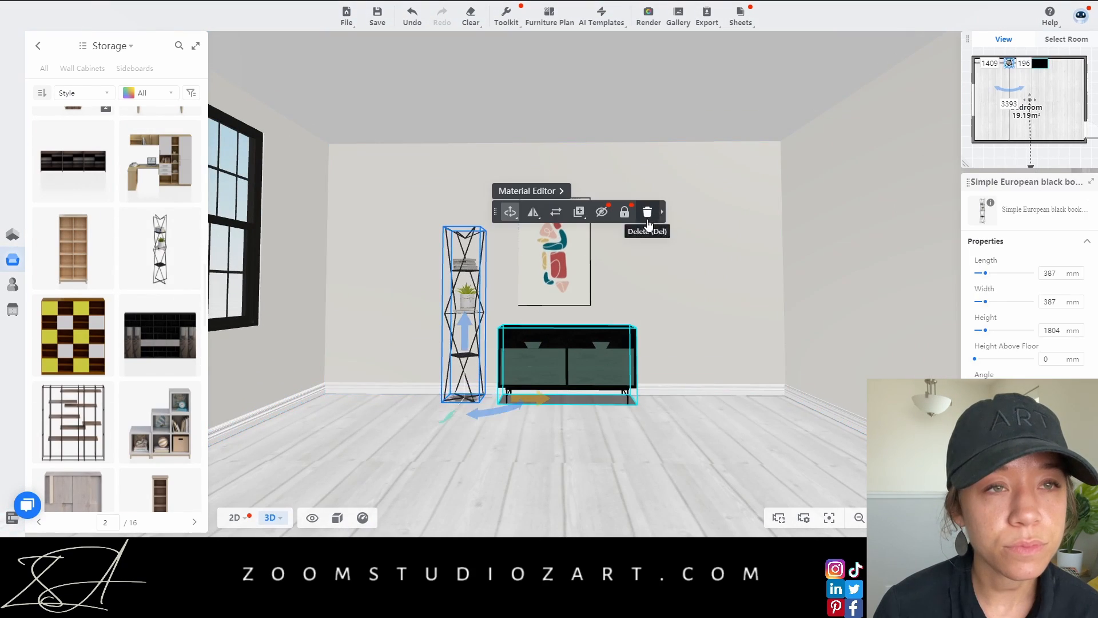
click(646, 213)
Try further bookcase models from the Storage library beside the sideboard and delete them
scroll(160, 355, up, 2)
scroll(114, 286, down, 5)
click(73, 250)
key(Delete)
scroll(145, 382, up, 2)
scroll(150, 382, down, 15)
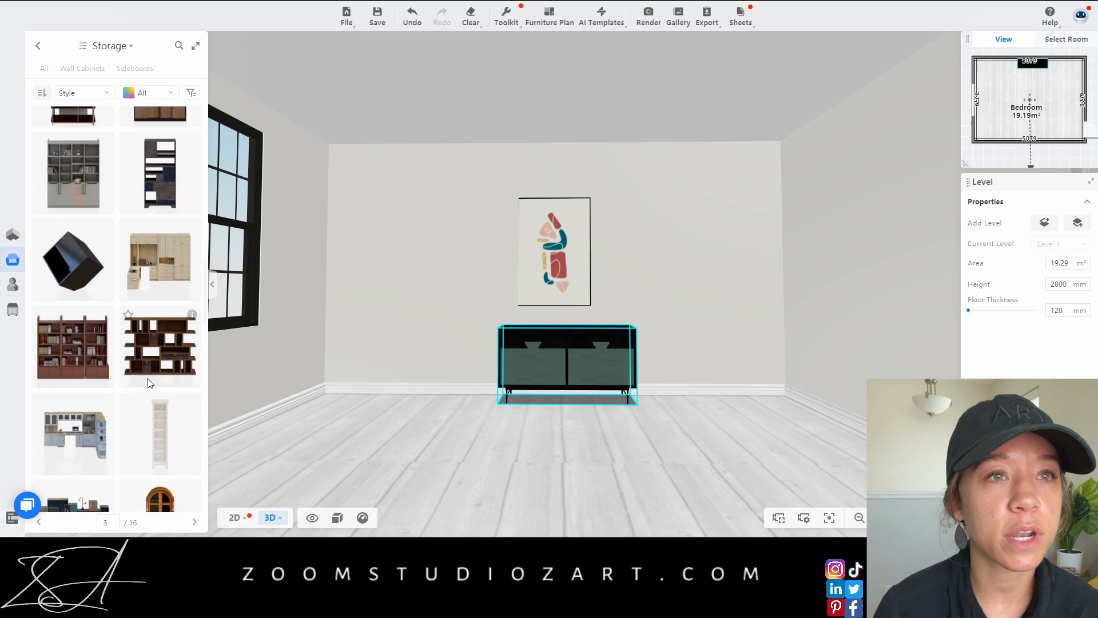
click(160, 385)
click(448, 313)
key(Delete)
scroll(137, 359, down, 10)
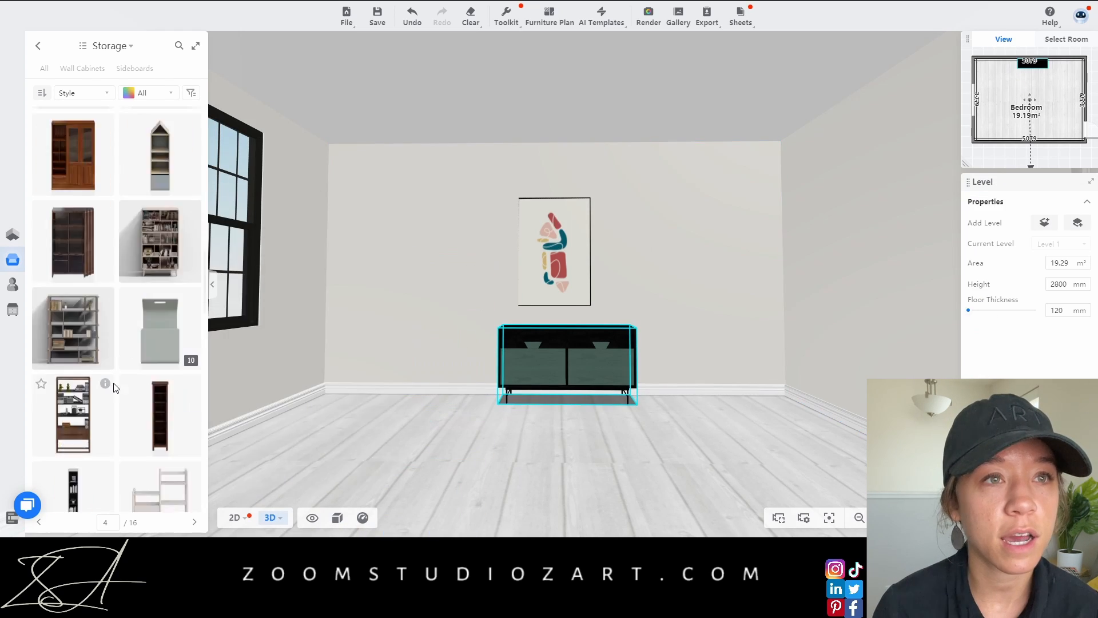
Try the tall open bookcase with the stepped light-wood frame and books beside the sideboard, and delete it
scroll(135, 354, down, 4)
click(159, 349)
scroll(452, 321, down, 3)
click(470, 327)
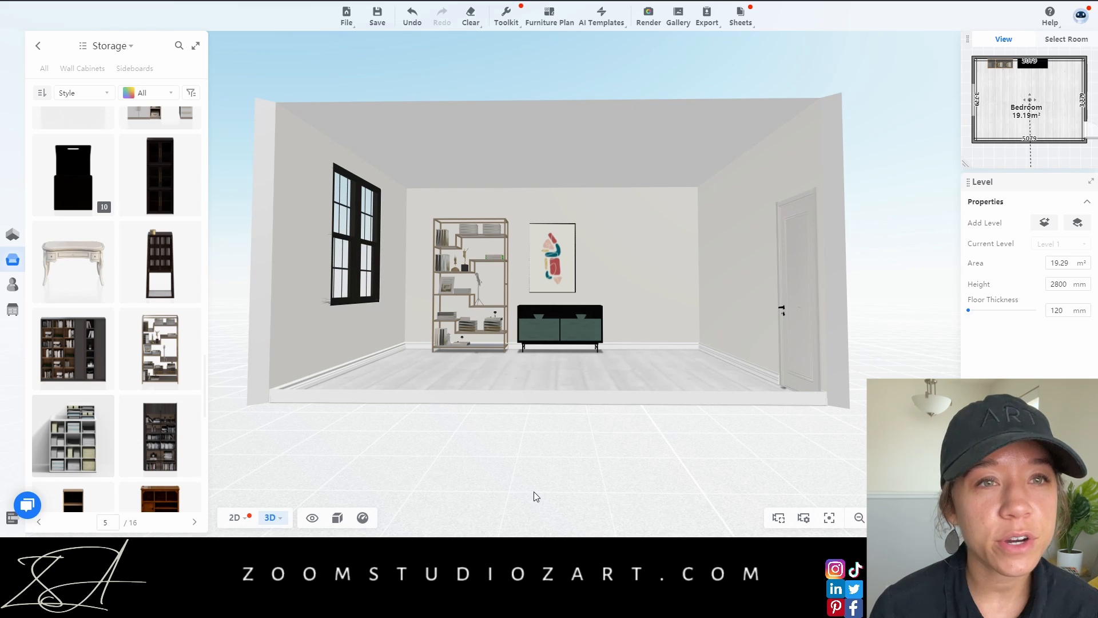
click(470, 284)
click(669, 203)
scroll(510, 460, up, 3)
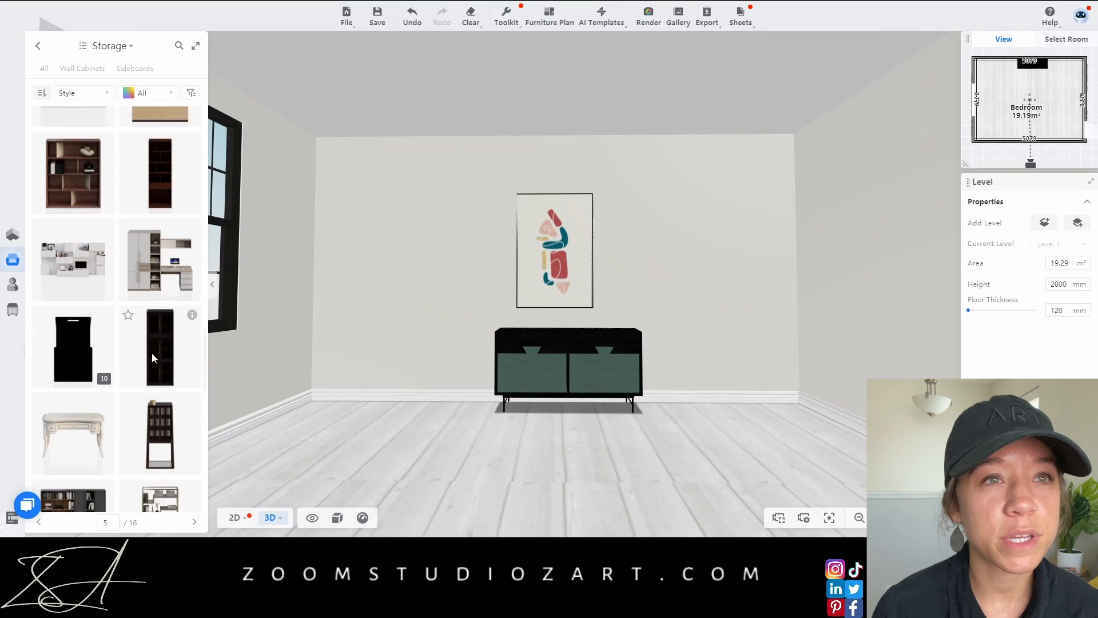
Try the open display shelf with vases and bowls against the back wall on the sideboard's window side, and remove it
scroll(153, 352, down, 5)
scroll(154, 394, down, 6)
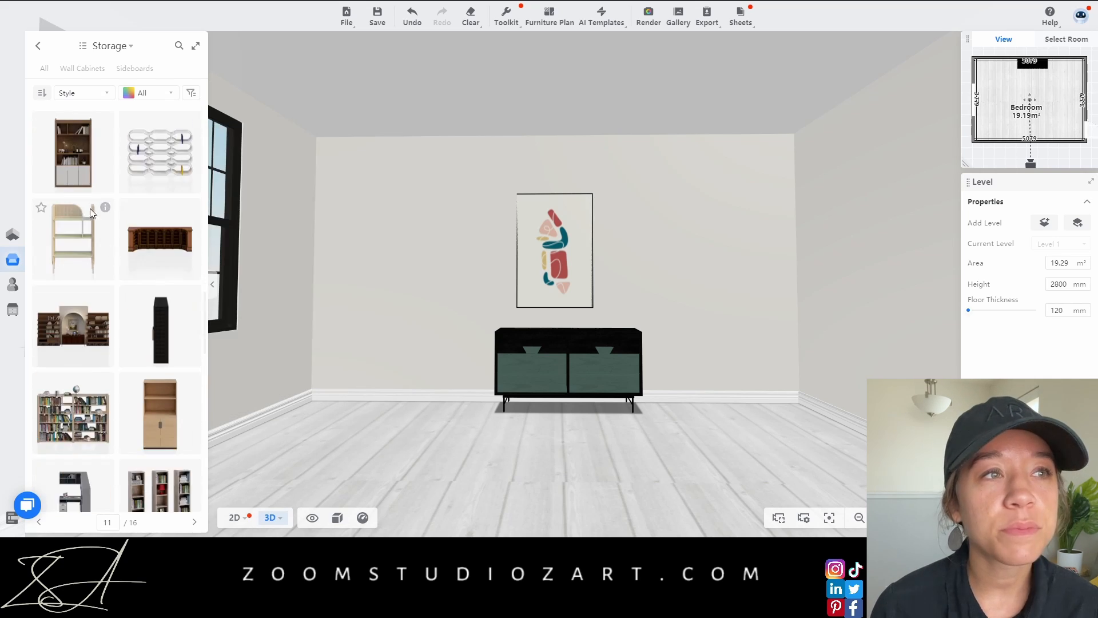
scroll(146, 301, down, 5)
drag(73, 296, 472, 343)
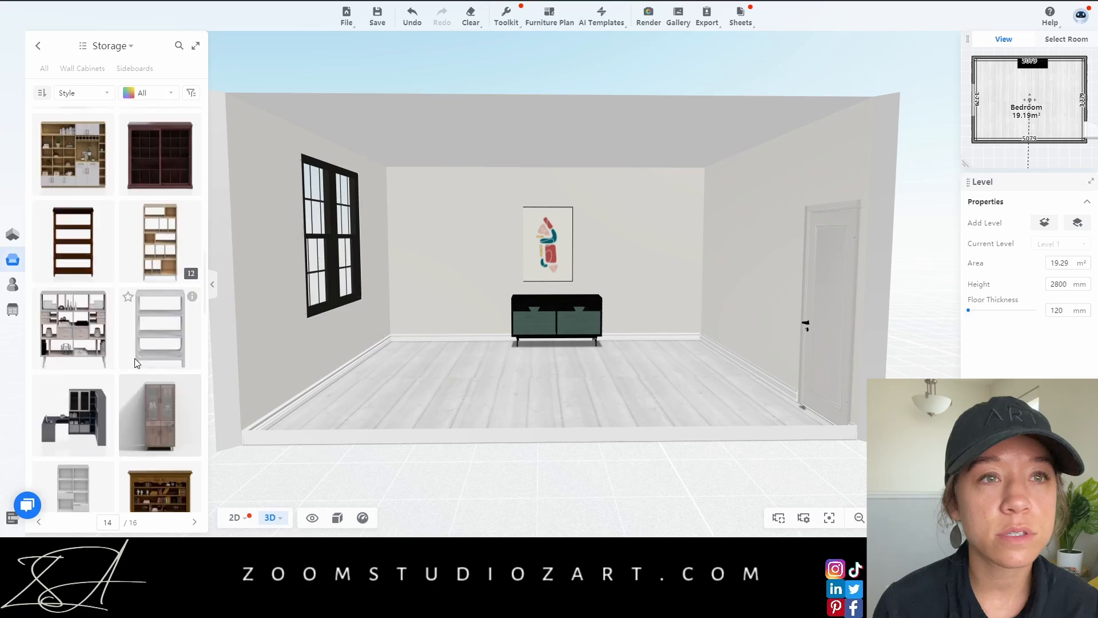
drag(159, 362, 472, 273)
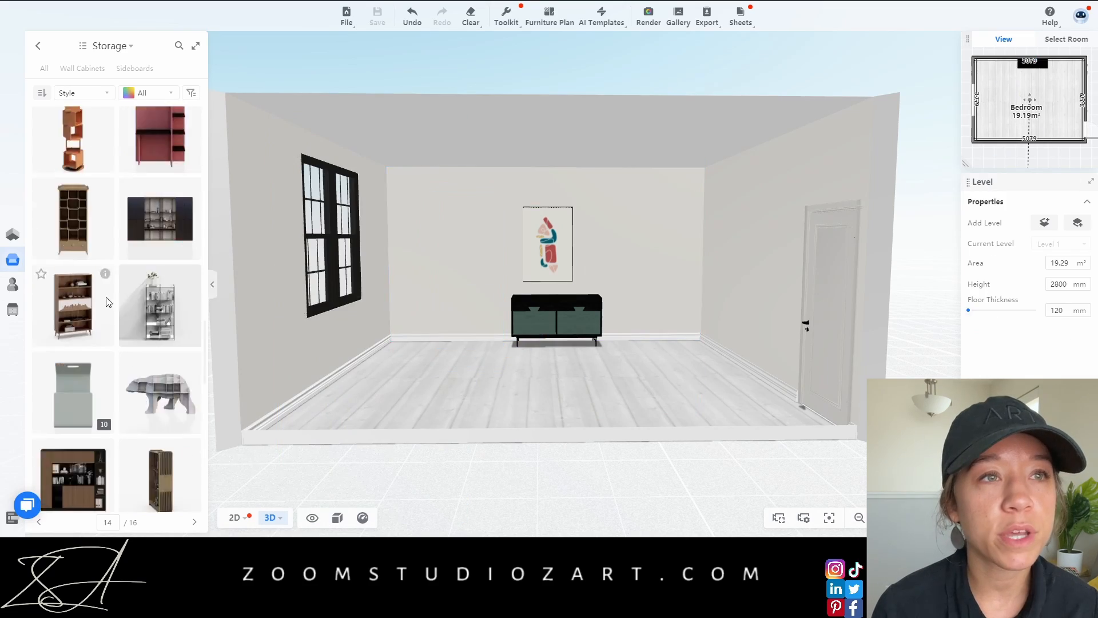
scroll(117, 308, down, 5)
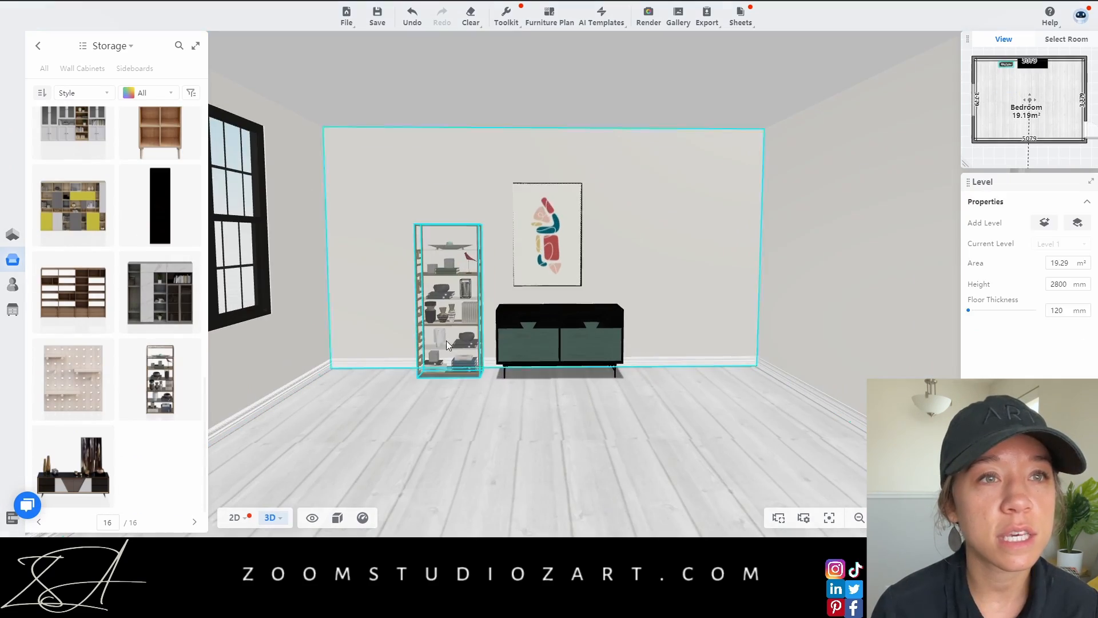
click(446, 341)
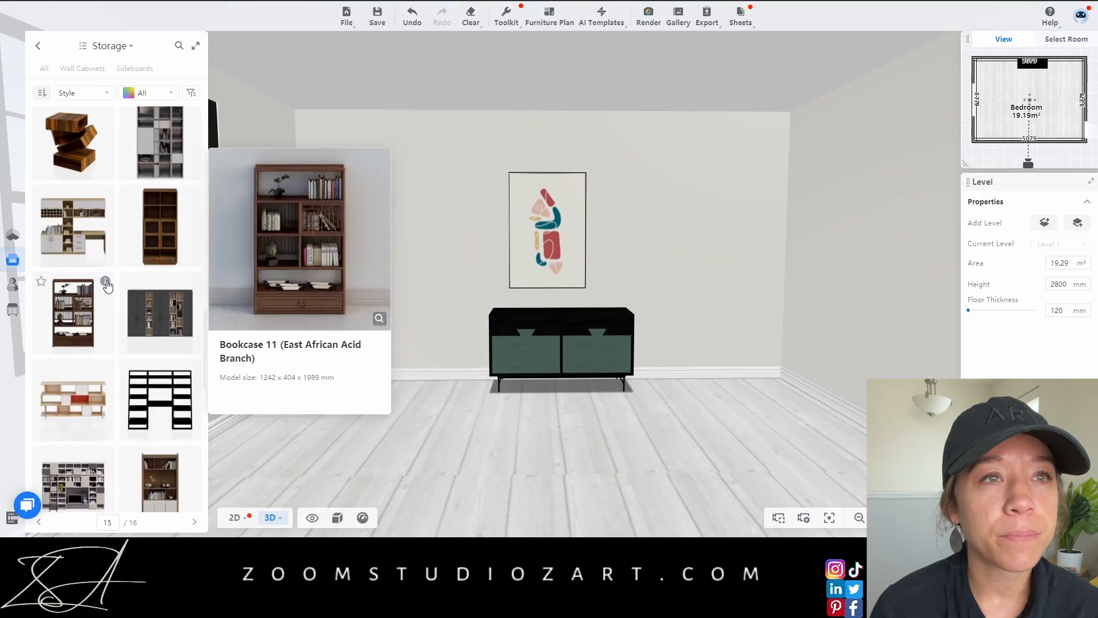
Try the modern yellow wood bookcase filled with books against the back wall on the sideboard's window side
mouse_move(179, 312)
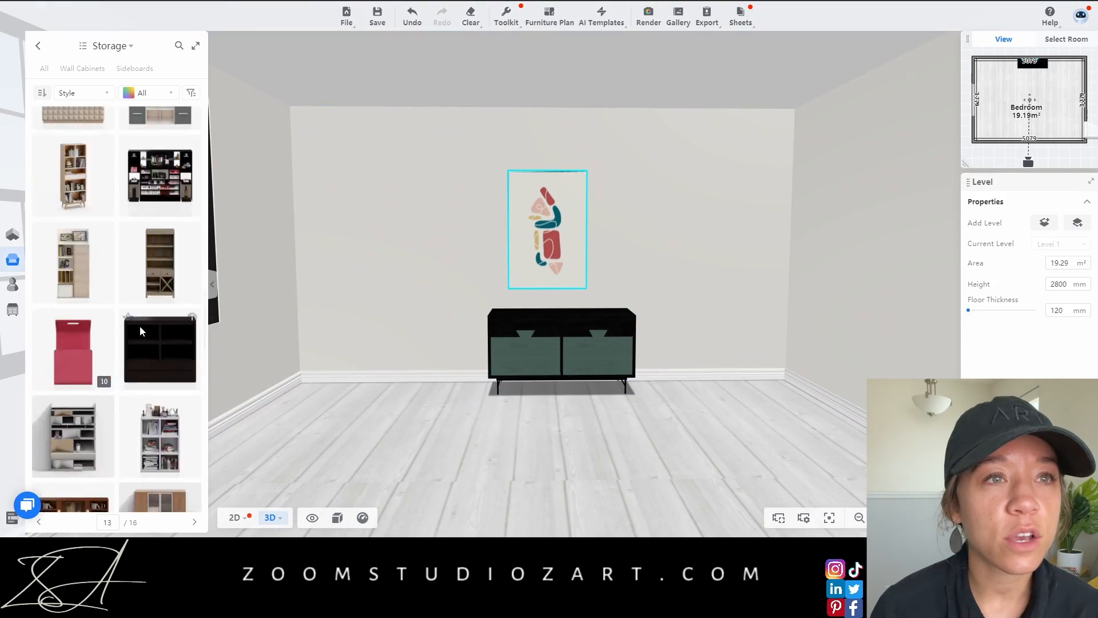
scroll(143, 325, down, 3)
drag(150, 323, 382, 324)
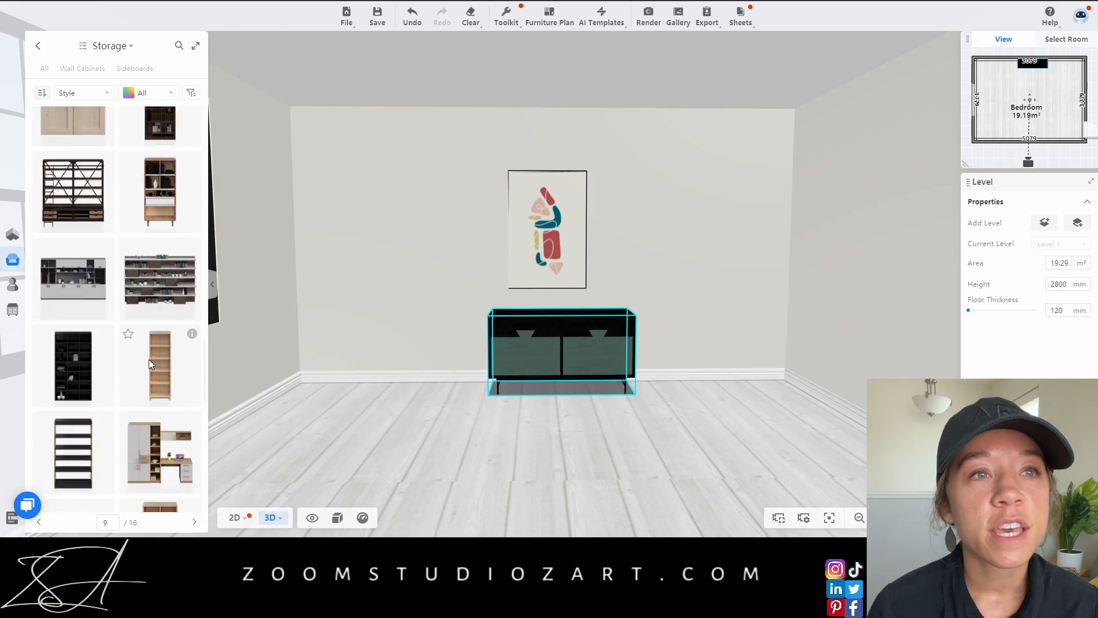
drag(149, 359, 404, 297)
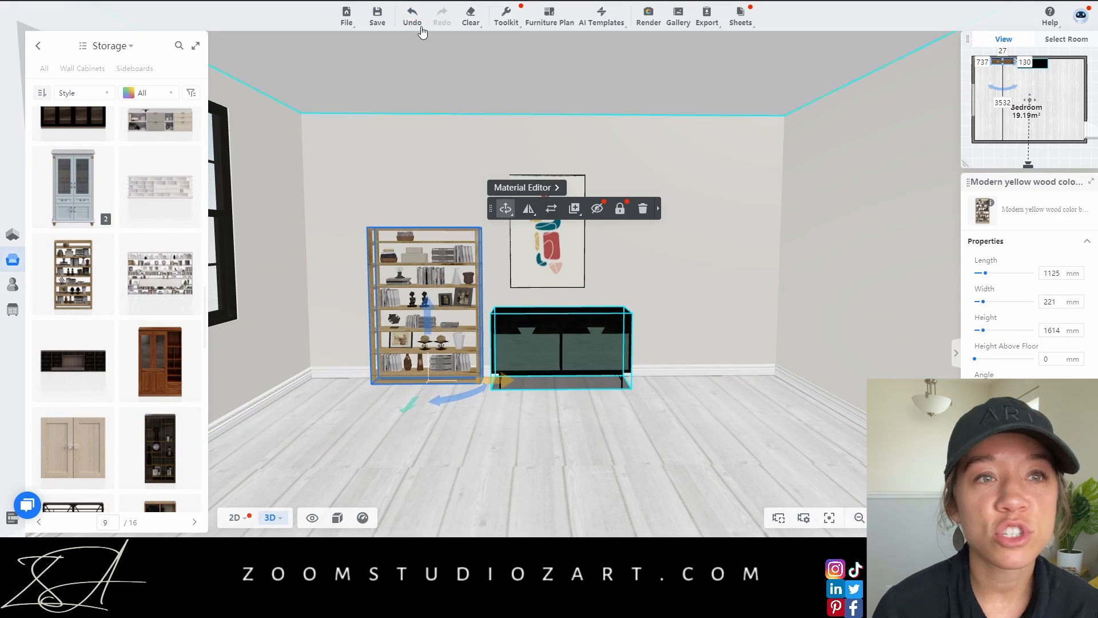
click(413, 18)
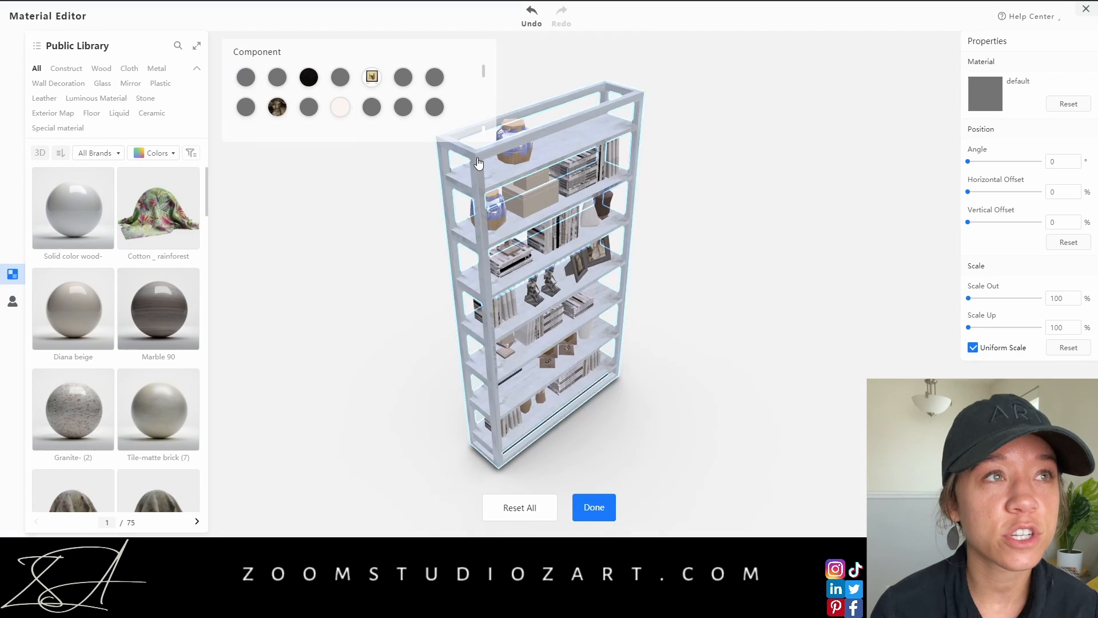
Apply the black Brushed metal 17 material to the frame and shelves of the yellow wood bookcase
click(156, 68)
click(88, 292)
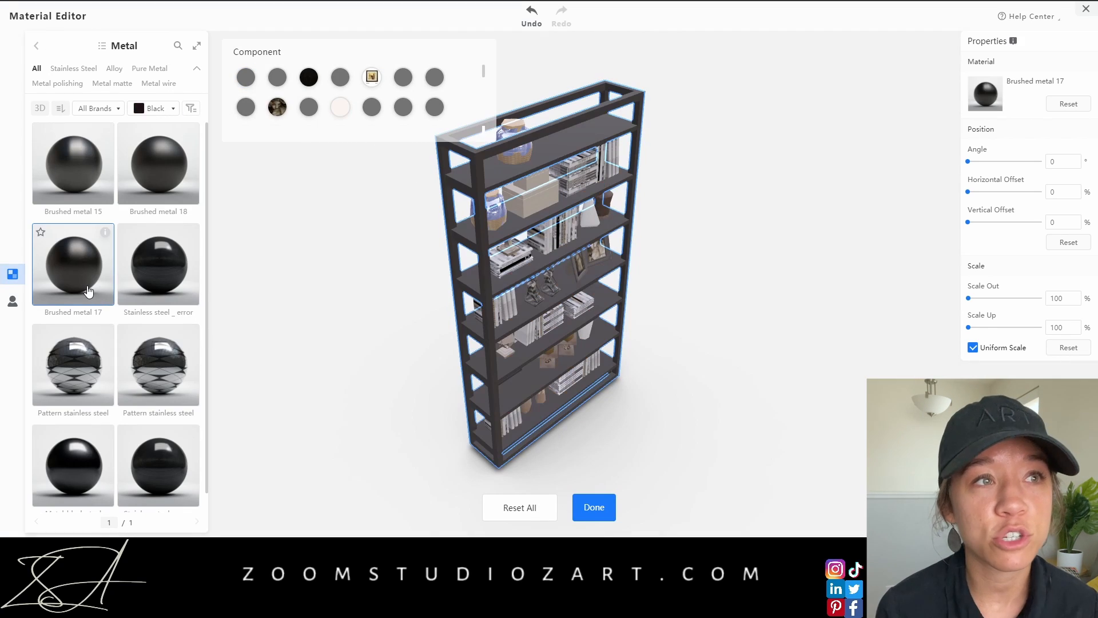
click(88, 181)
scroll(89, 180, down, 1)
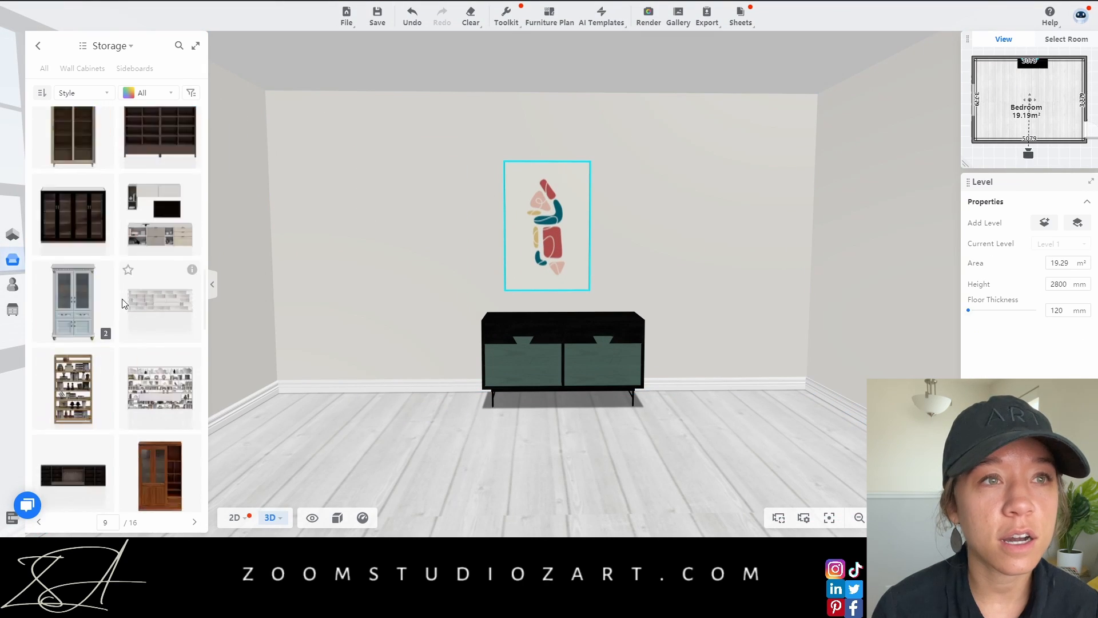
Place the Modern black wood color bookcase against the back wall on the sideboard's window side
scroll(123, 341, up, 3)
scroll(123, 342, up, 3)
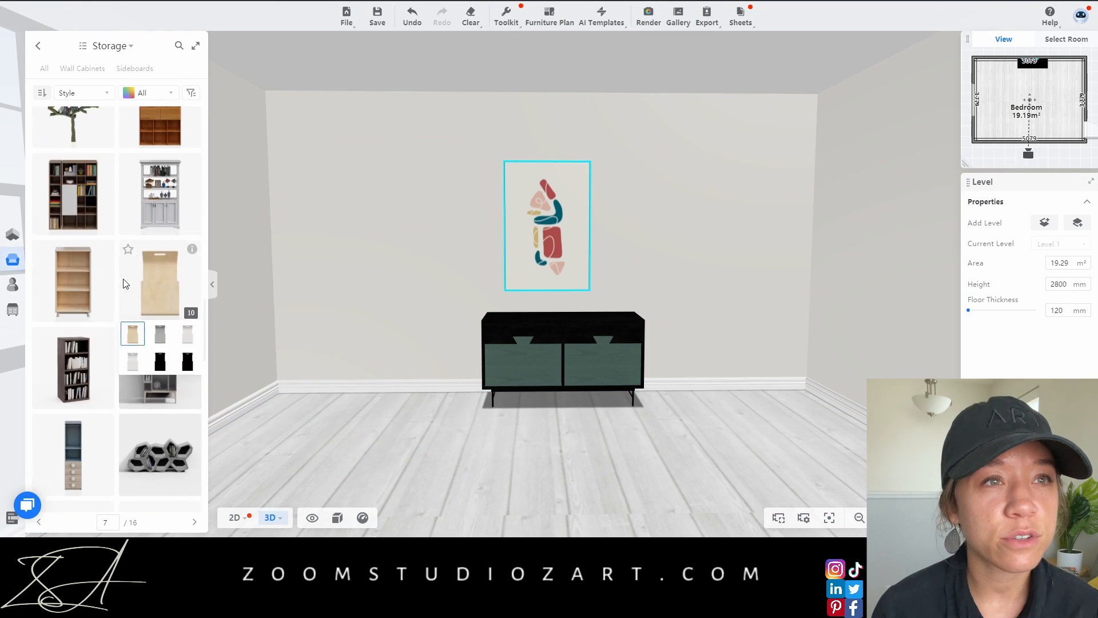
scroll(124, 284, up, 3)
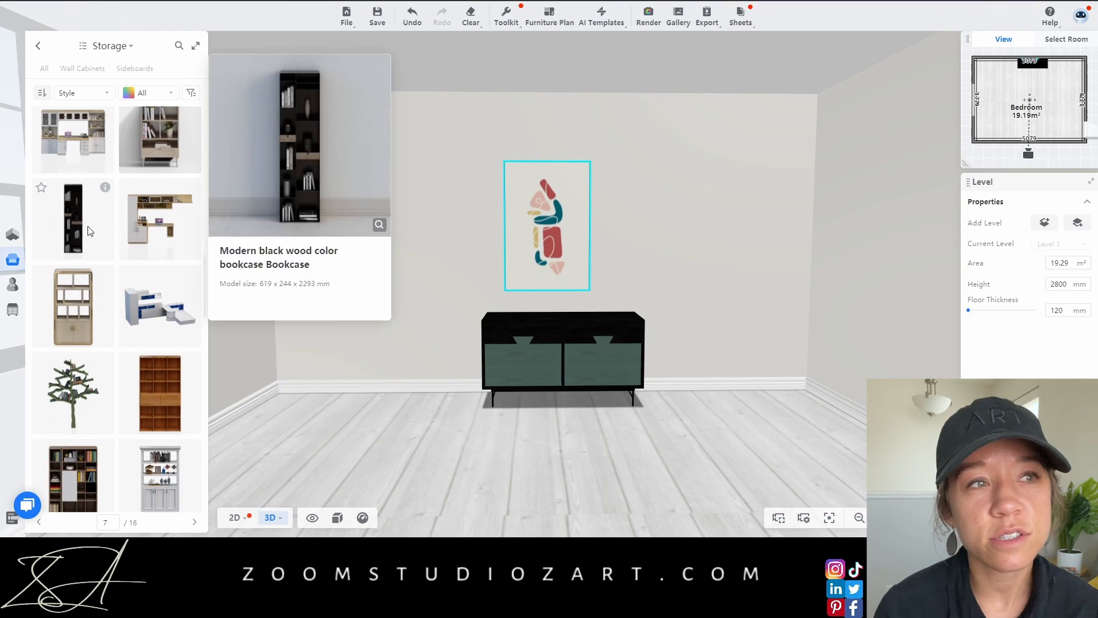
drag(77, 223, 434, 278)
click(543, 415)
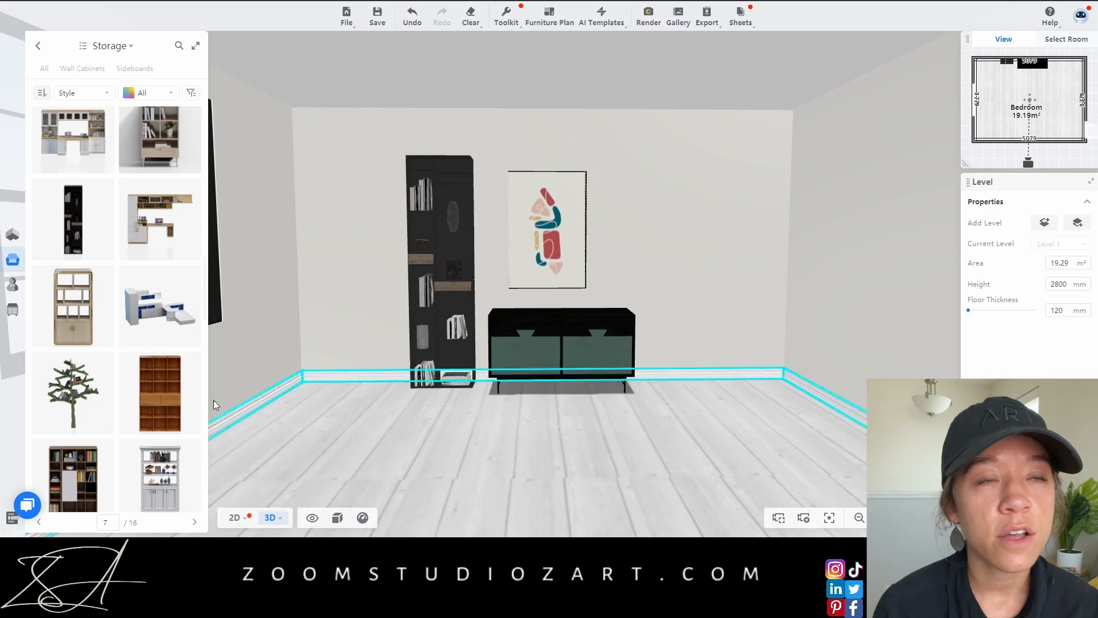
Add the narrow Bookcase -YB model with books from the Storage library to the room
scroll(121, 214, up, 4)
scroll(122, 214, up, 6)
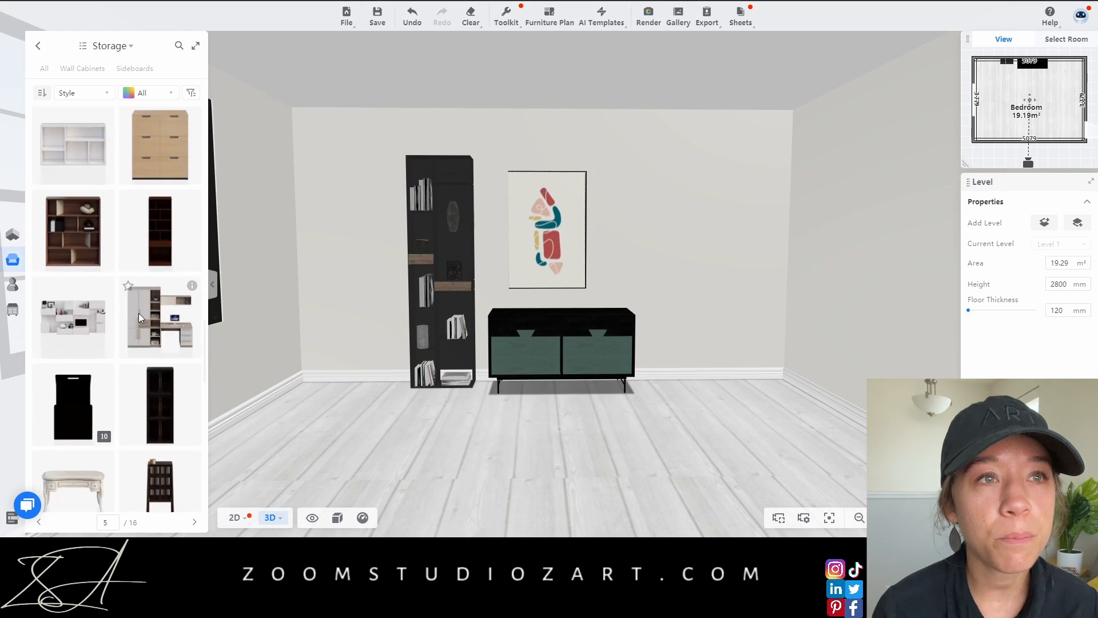
mouse_move(106, 305)
drag(91, 320, 643, 433)
Move the black wood bookcase to the room's front door side and Bookcase -YB to the front window side
drag(441, 274, 915, 355)
click(665, 291)
scroll(568, 468, down, 3)
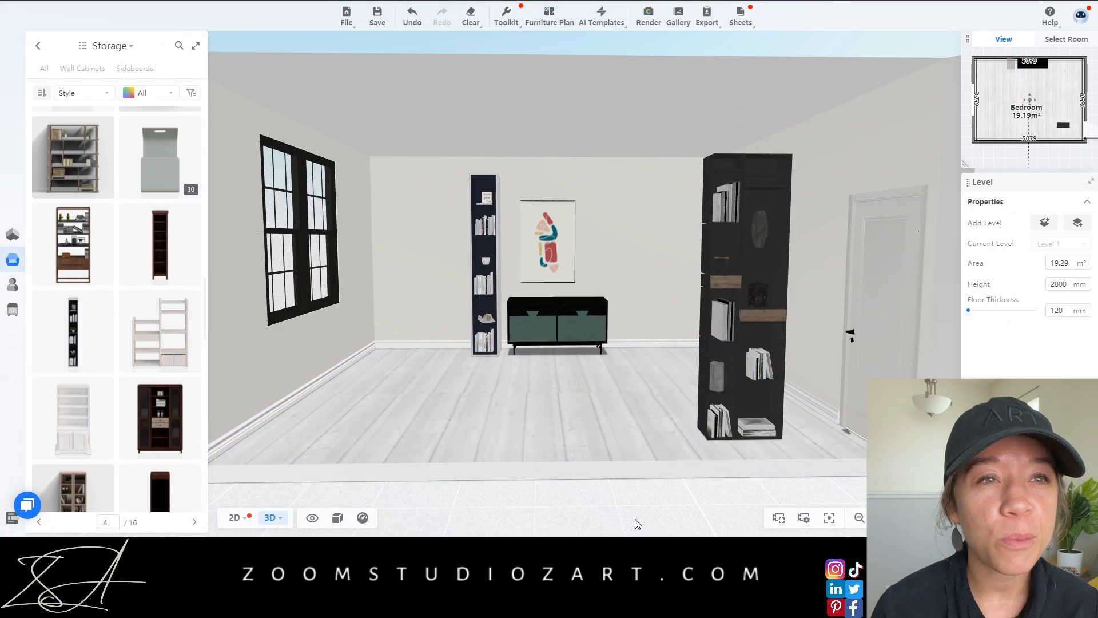
click(486, 353)
drag(485, 353, 497, 396)
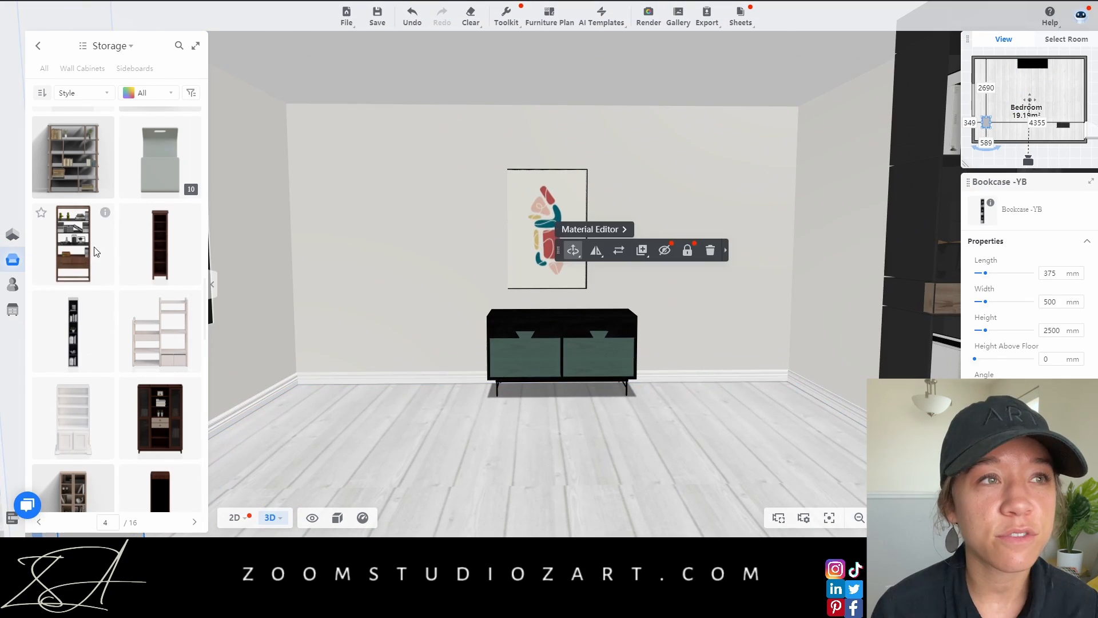
Place the Modern bookcase shelf with drawers between the window and the sideboard and set its height to 2273 mm
drag(72, 244, 438, 308)
click(440, 309)
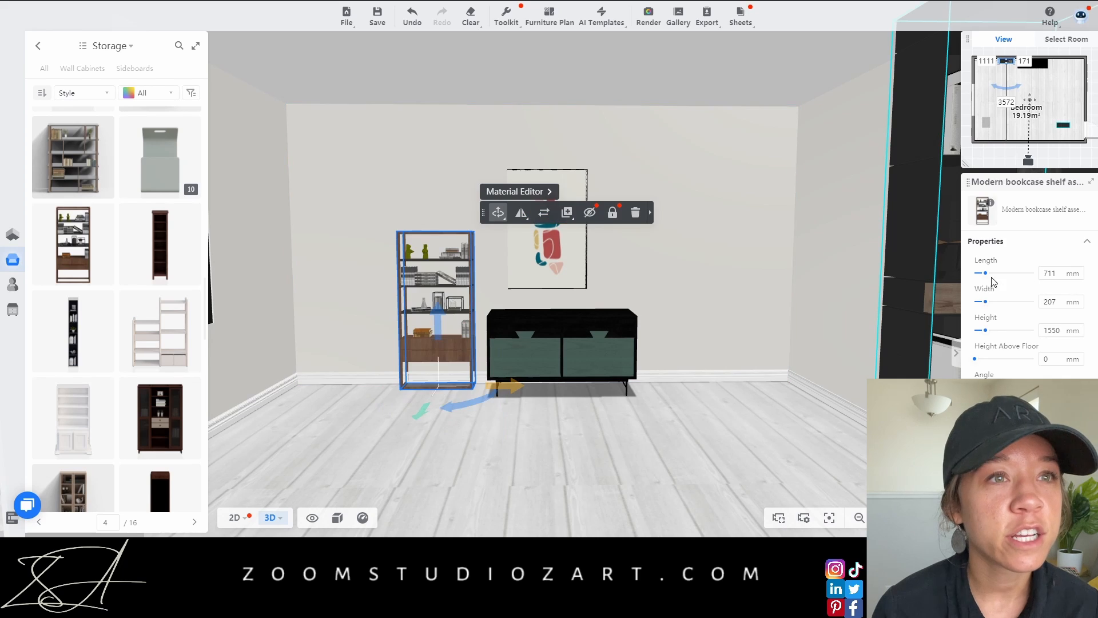
drag(985, 330, 992, 333)
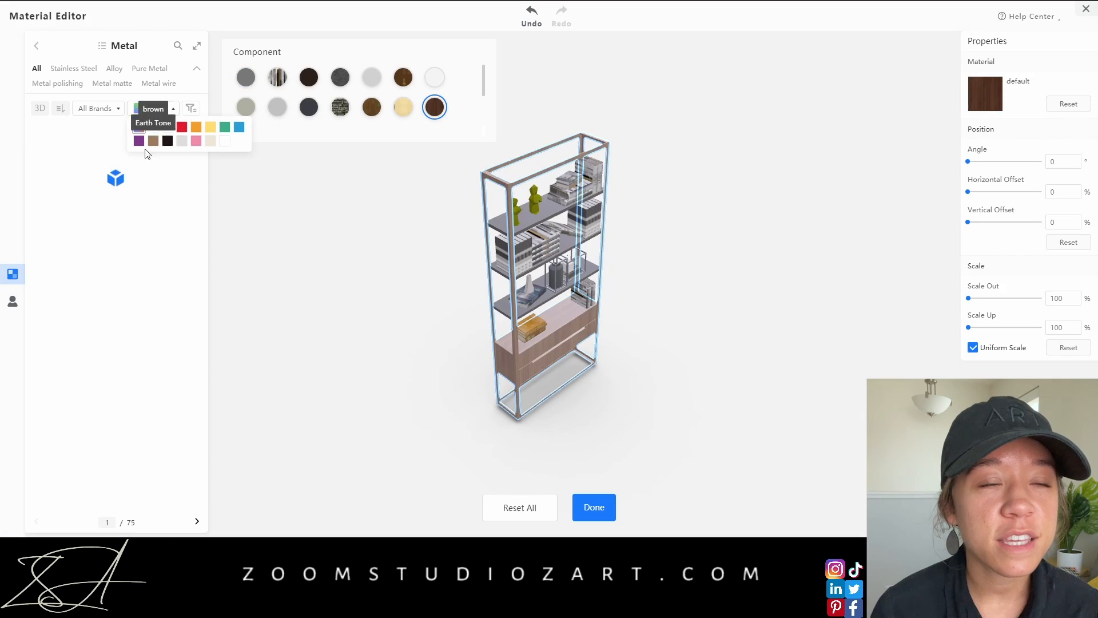
Recolor the frame and drawer unit of the Modern bookcase shelf black
click(140, 139)
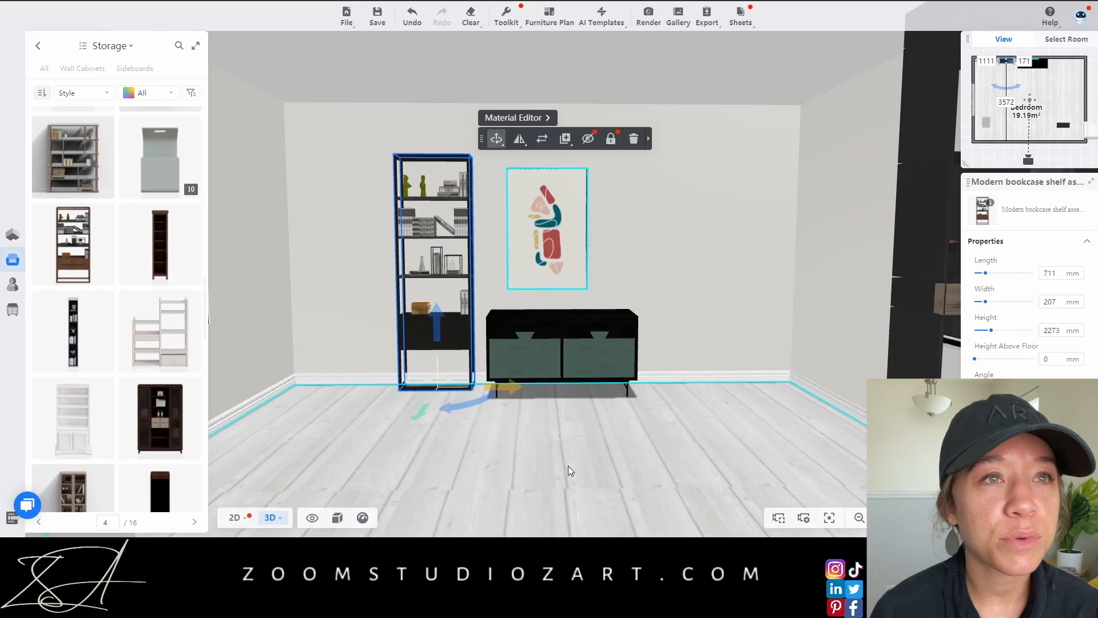
scroll(555, 492, down, 5)
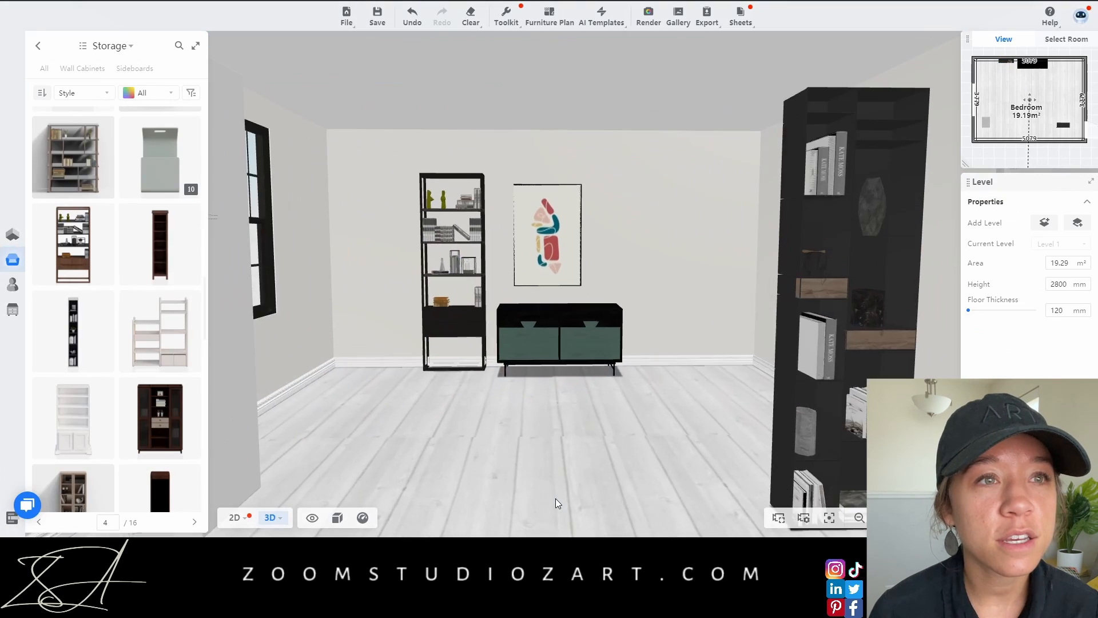
scroll(549, 338, up, 5)
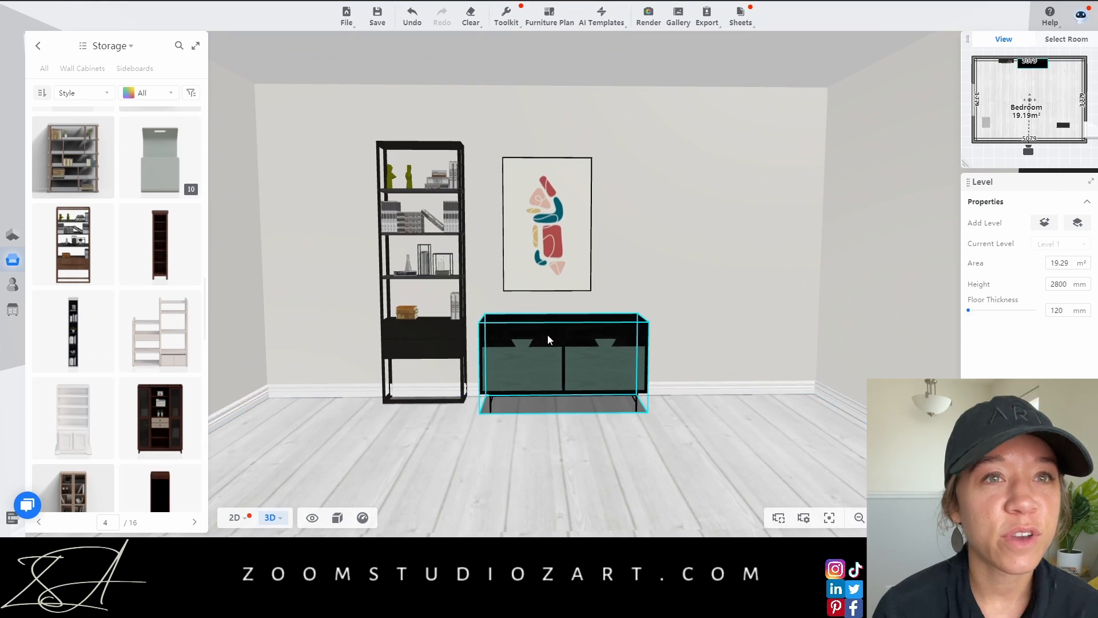
scroll(534, 453, down, 6)
scroll(536, 521, up, 3)
scroll(529, 343, up, 3)
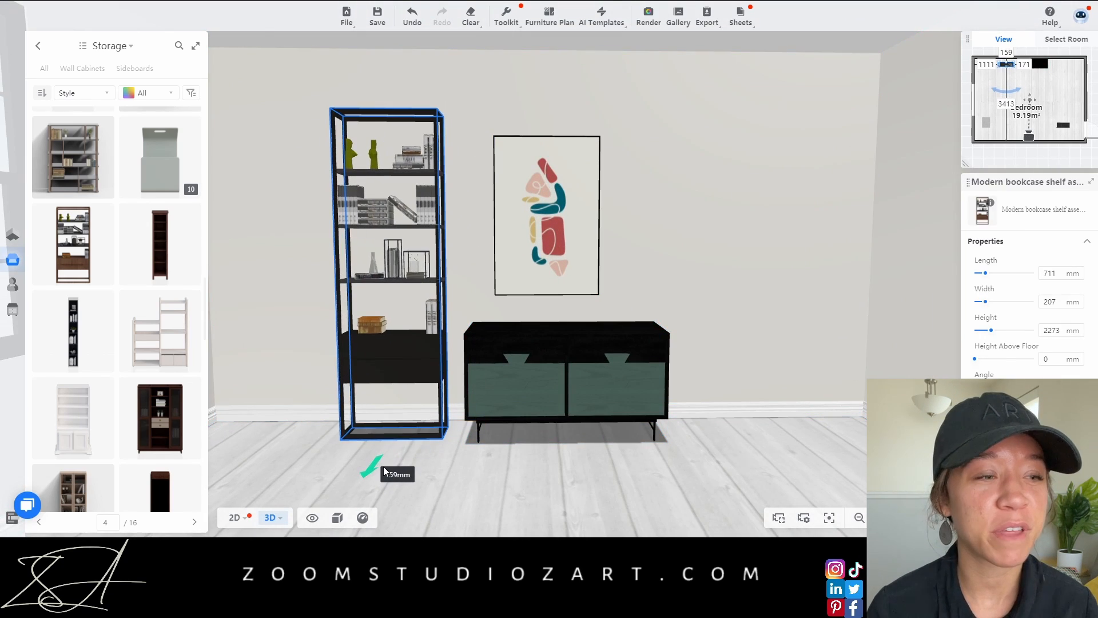
Compare the blackened bookcase shelf with the picture and sideboard from near and far, and delete the shelf
click(635, 498)
scroll(635, 498, down, 5)
scroll(631, 503, up, 6)
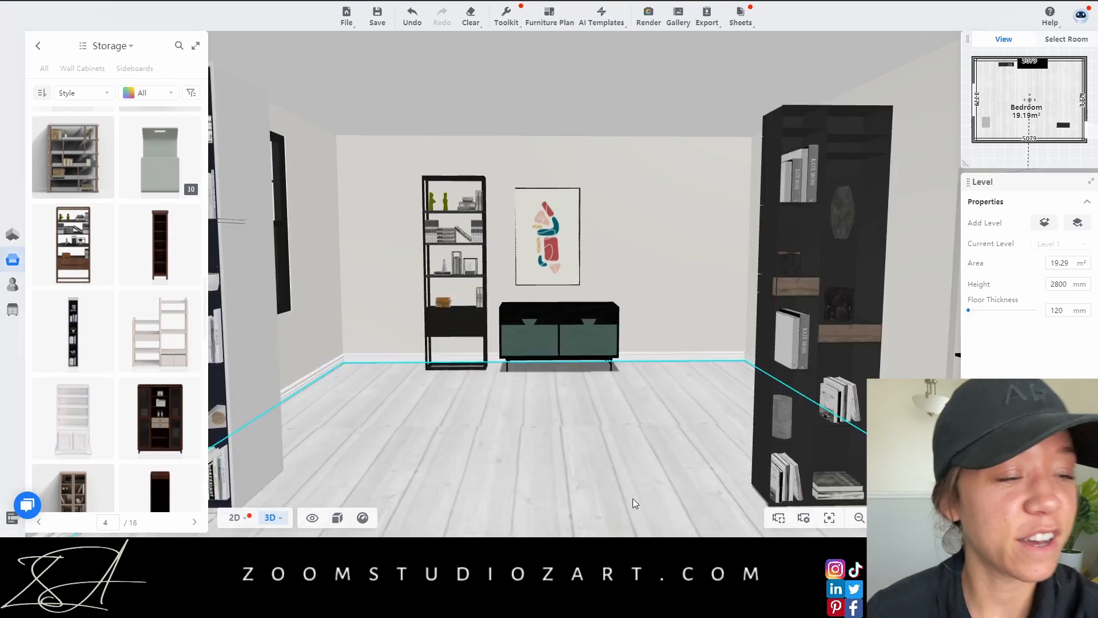
scroll(561, 465, down, 5)
scroll(577, 508, up, 8)
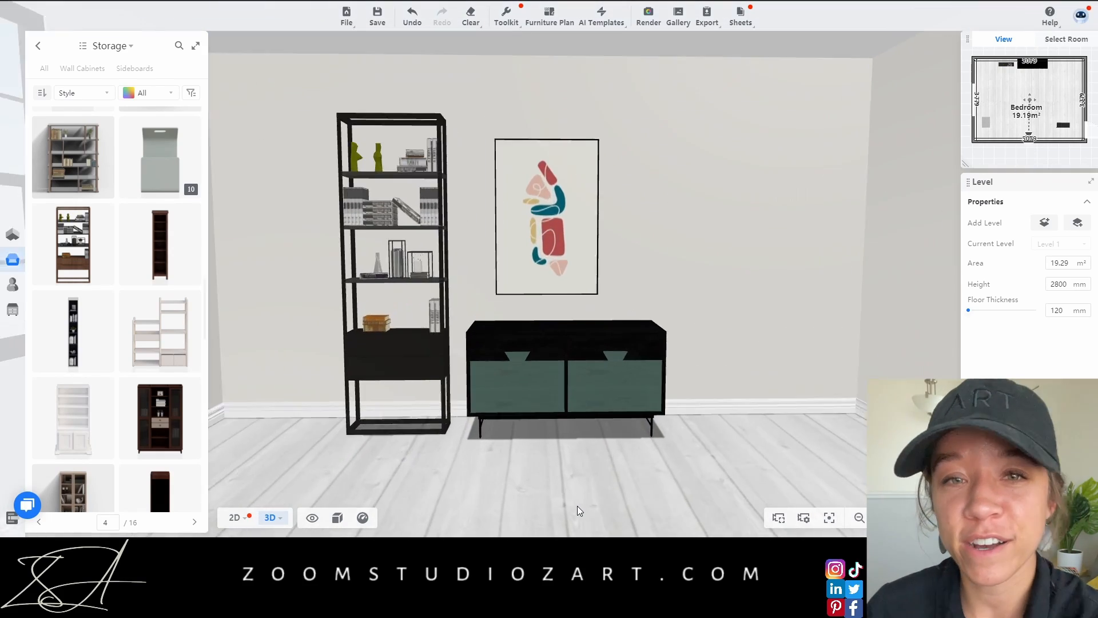
scroll(579, 505, down, 6)
scroll(566, 485, up, 1)
scroll(564, 483, down, 1)
scroll(560, 475, up, 5)
click(444, 349)
key(Delete)
Place the ladder shelf with plants on the sideboard's window side and give its frame a black wood material
scroll(140, 312, up, 5)
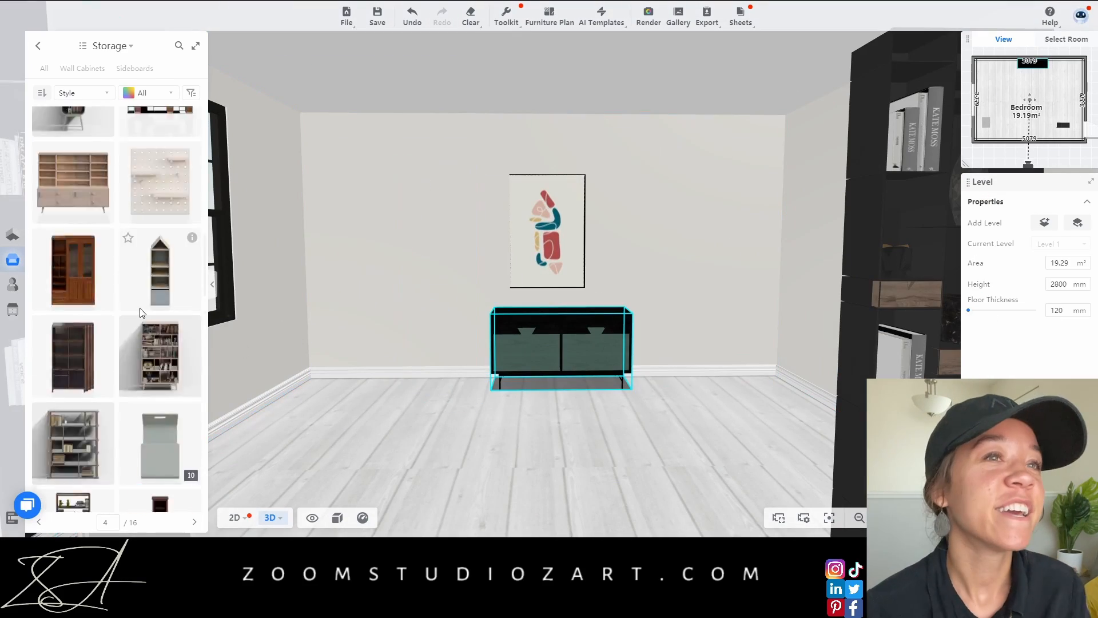
scroll(143, 343, up, 15)
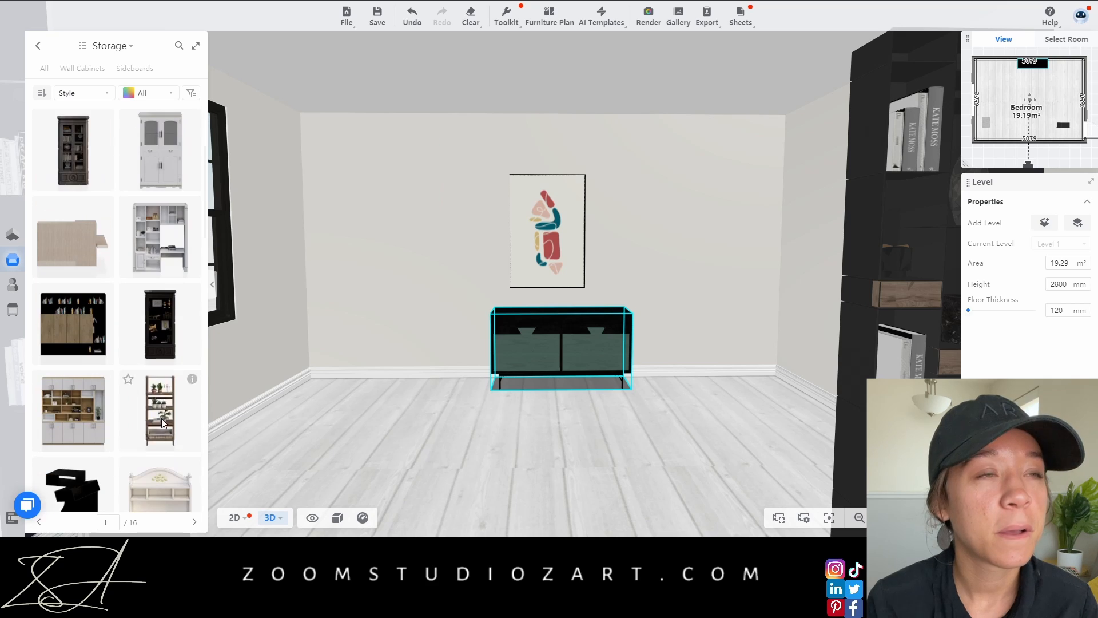
click(520, 112)
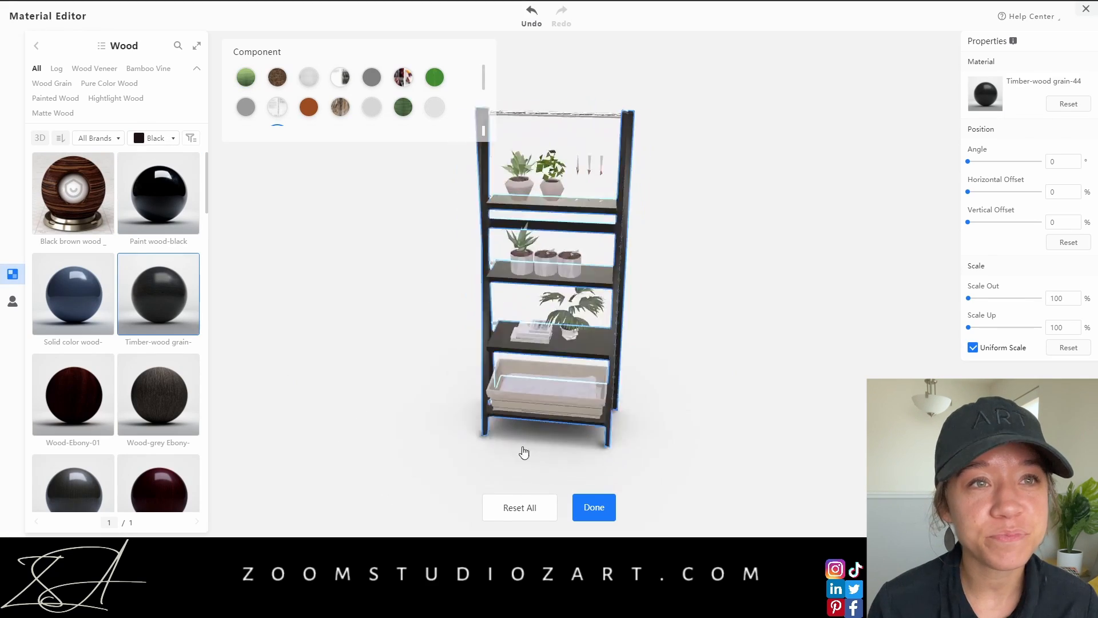
click(159, 192)
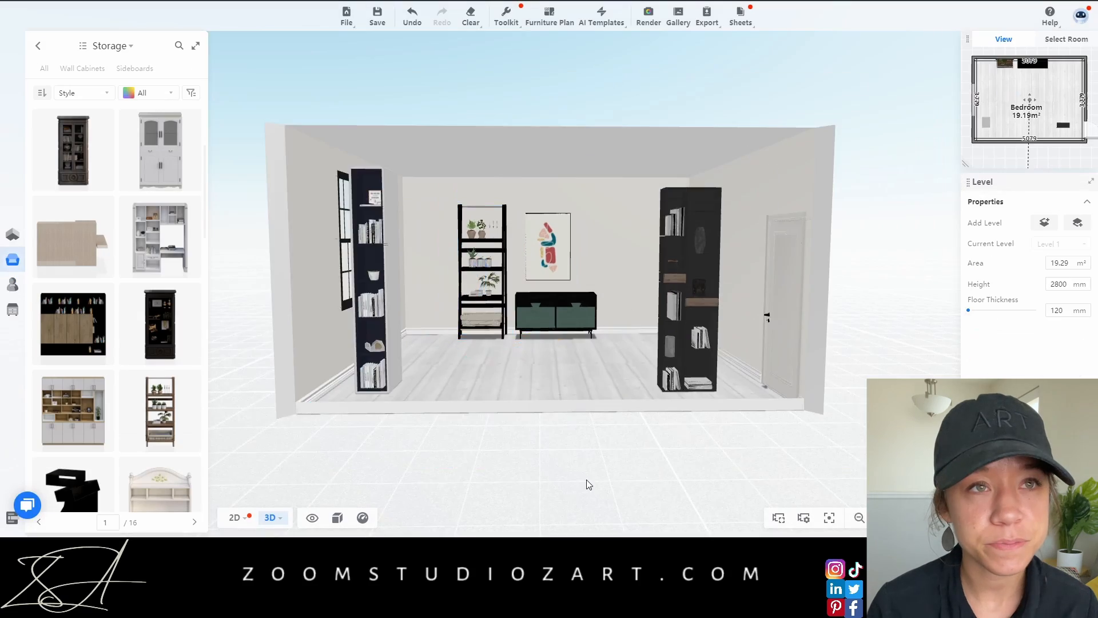
scroll(596, 441, down, 6)
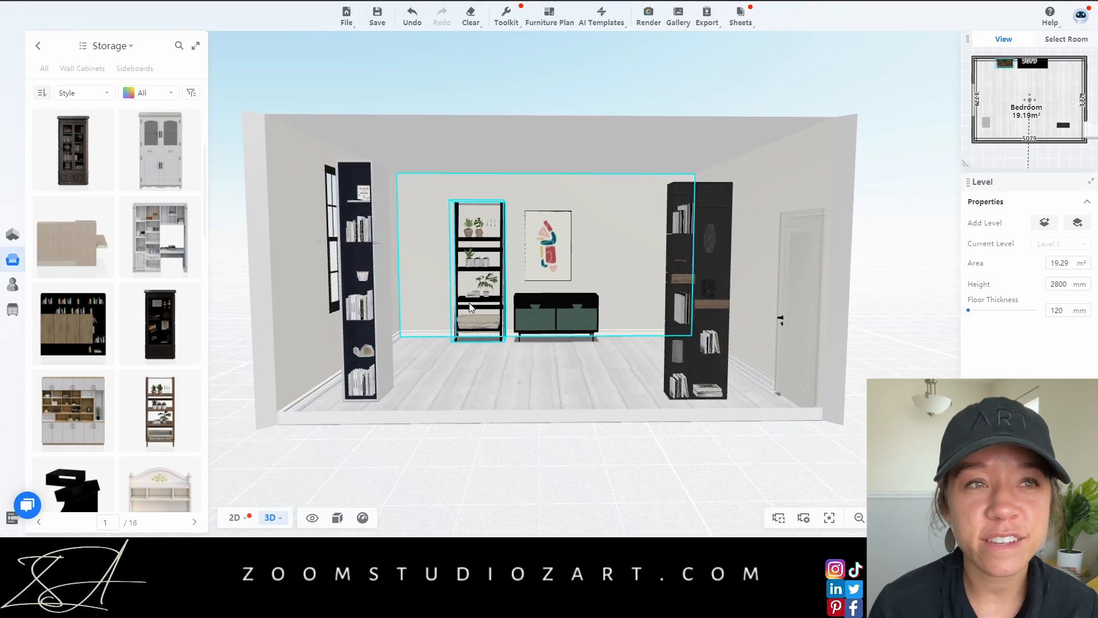
Move the ladder shelf aside near the door, try the narrow navy-backed bookcase beside the sideboard, and delete that bookcase
drag(476, 269, 480, 321)
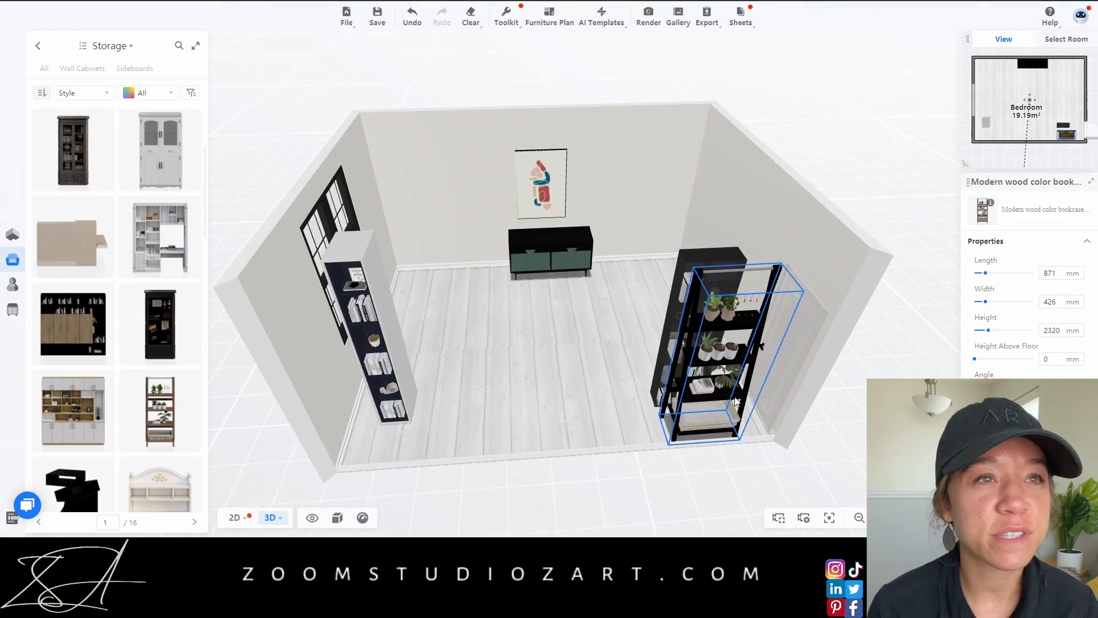
drag(735, 401, 754, 411)
drag(373, 337, 484, 246)
drag(585, 506, 586, 458)
scroll(584, 465, up, 5)
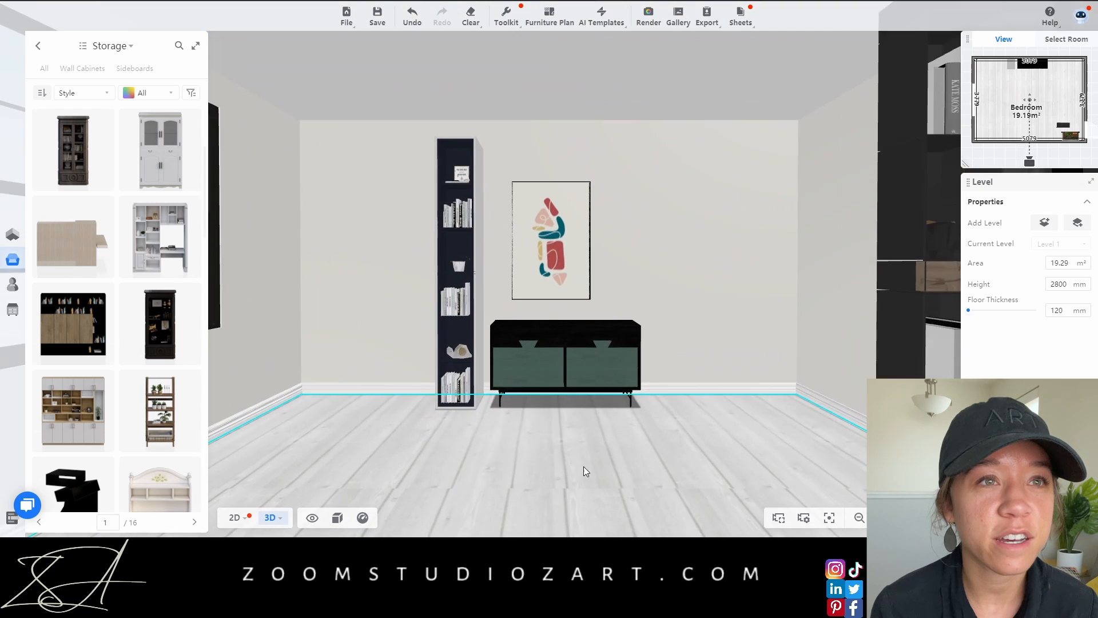
scroll(583, 466, up, 2)
scroll(661, 214, down, 6)
Try the Modern black wood color bookcase on the sideboard's window side and delete it
click(704, 308)
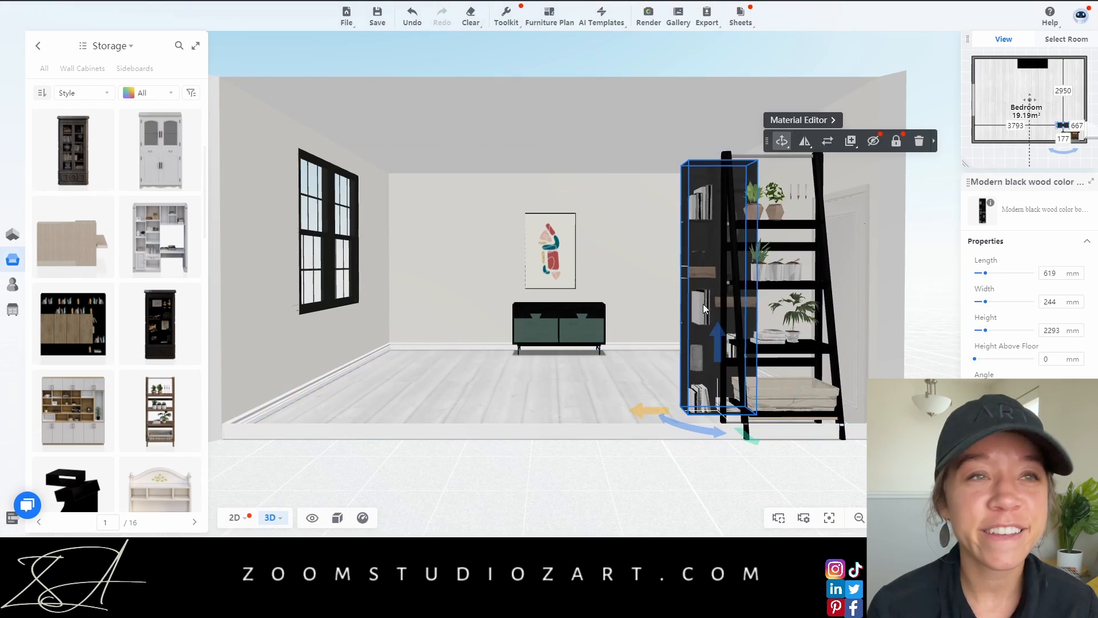
scroll(600, 470, up, 5)
scroll(623, 459, down, 5)
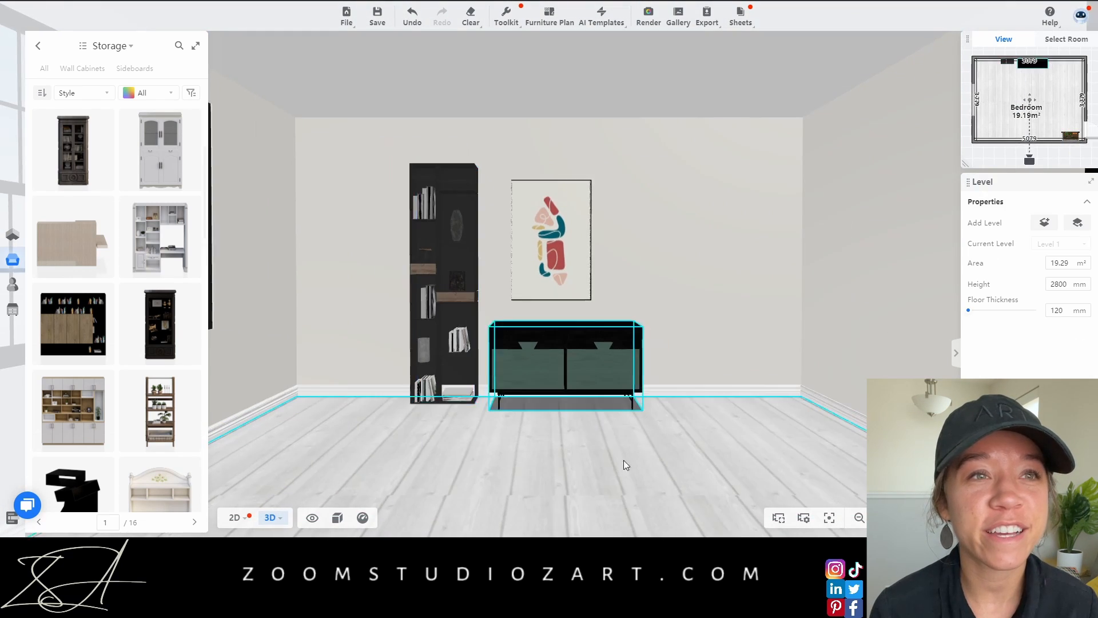
click(474, 285)
key(Delete)
Move the ladder shelf with plants back against the rear wall on the sideboard's window side
drag(817, 311, 426, 275)
scroll(519, 466, down, 2)
key(1)
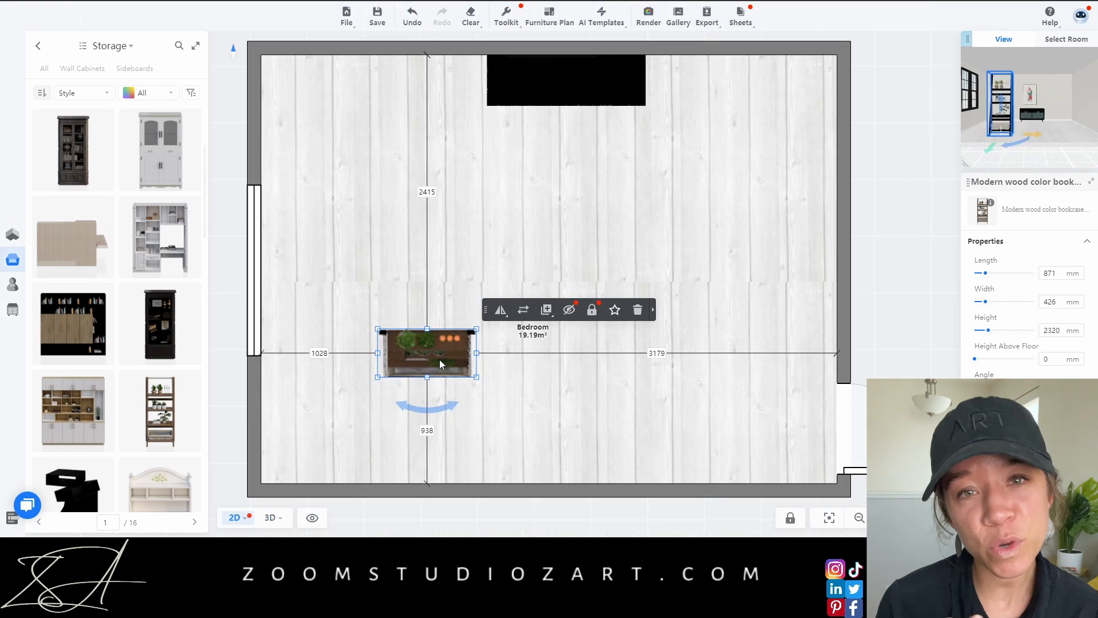
key(2)
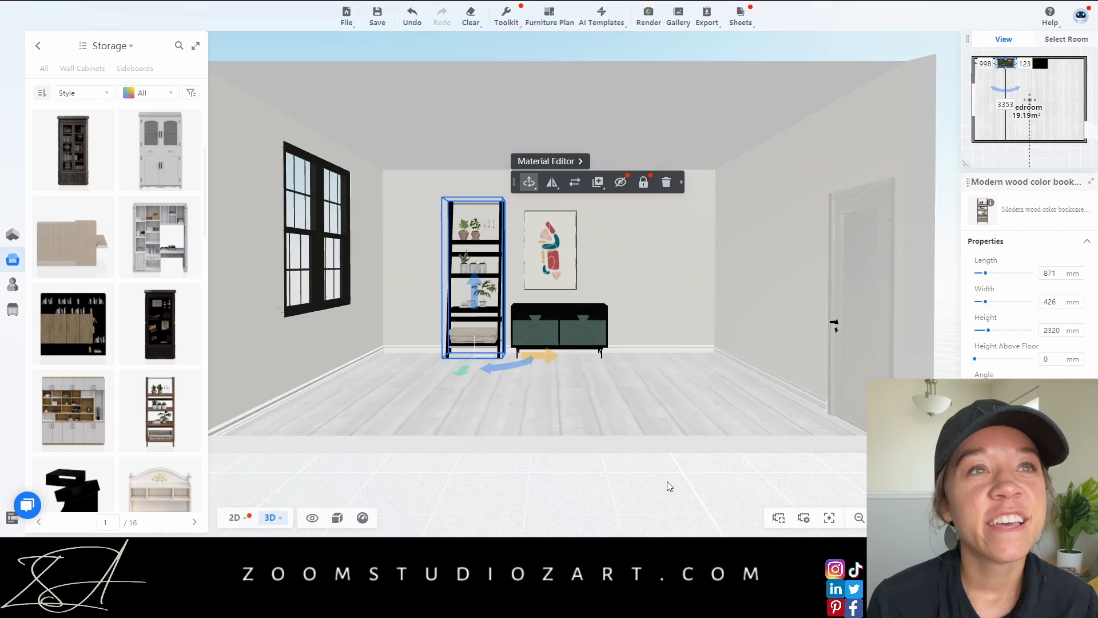
click(615, 493)
scroll(584, 470, up, 3)
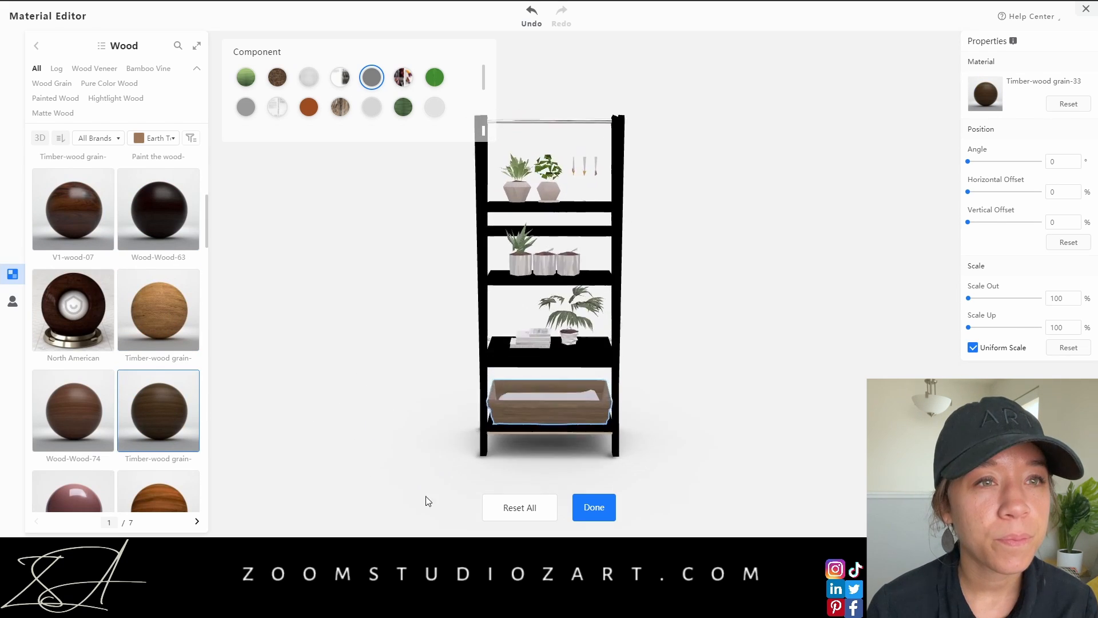
Try earth-tone wood materials on the ladder shelf's bottom crate, including V1-wood grain-22 and Matte wood grain-02, and settle on Matte wood grain-09
scroll(177, 426, down, 4)
scroll(168, 447, down, 4)
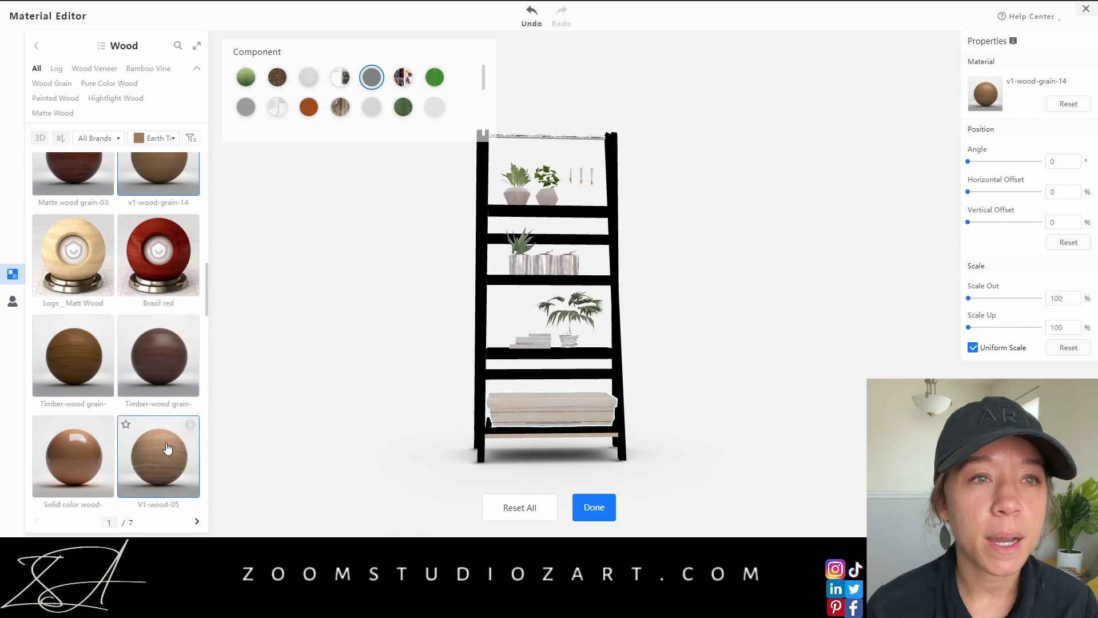
scroll(89, 336, down, 4)
click(90, 336)
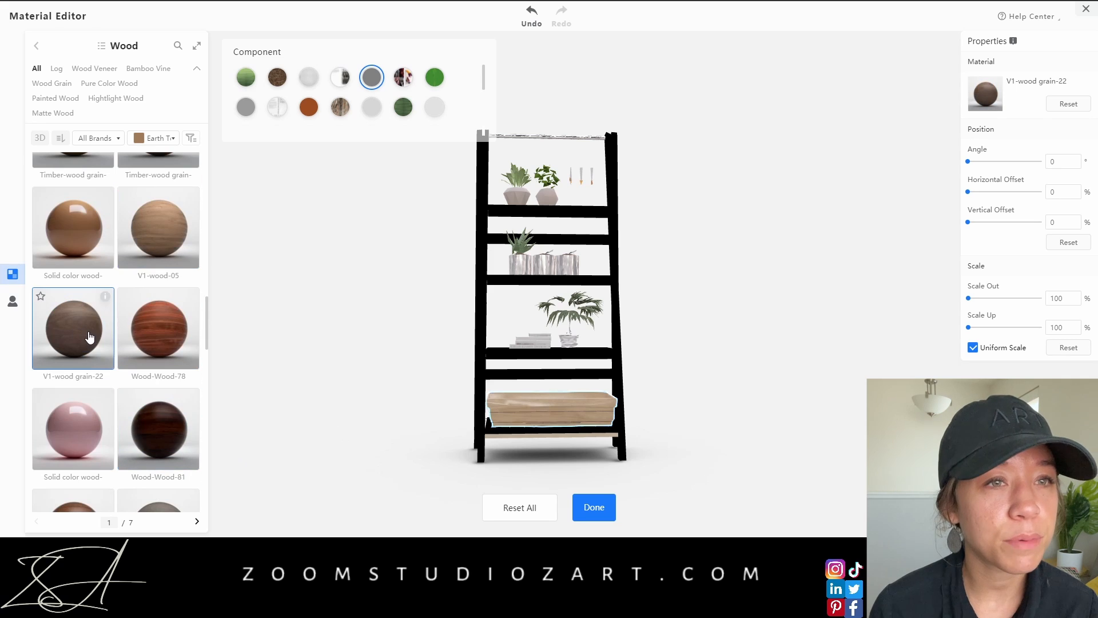
scroll(172, 390, down, 5)
click(169, 379)
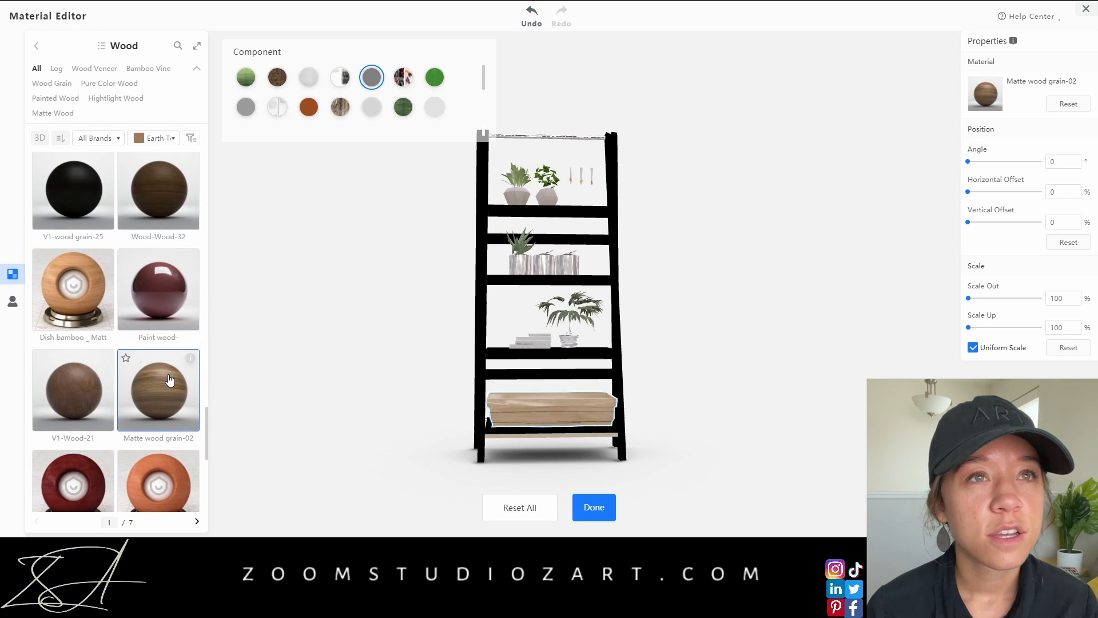
scroll(78, 396, down, 5)
click(167, 331)
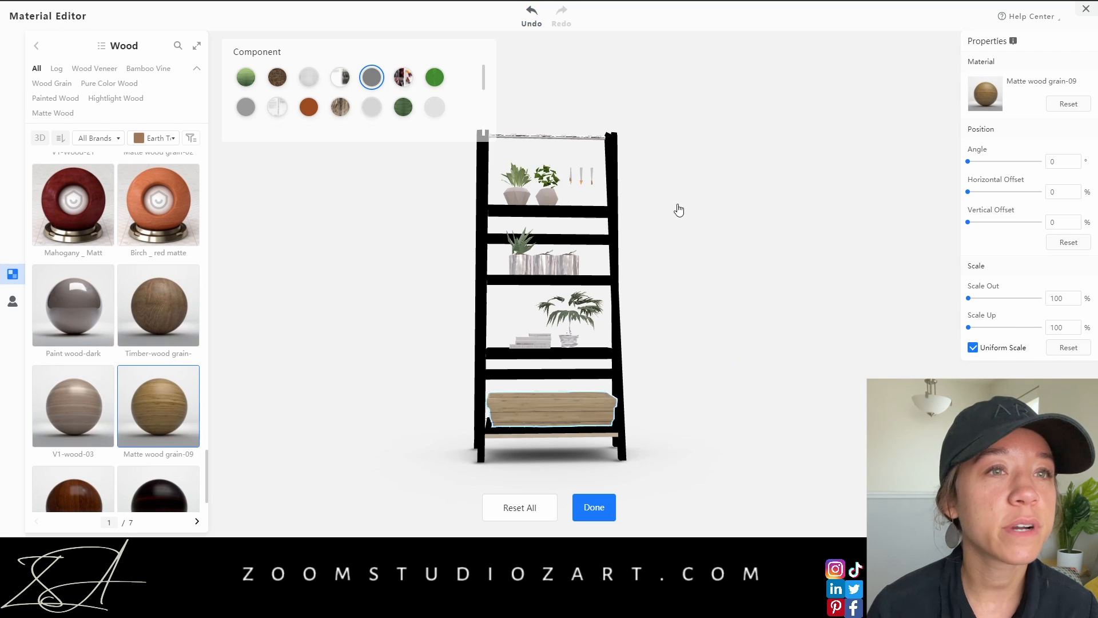
Give the ladder shelf's lowest board the Paint wood-black material
click(594, 435)
scroll(115, 343, down, 2)
click(153, 138)
click(170, 286)
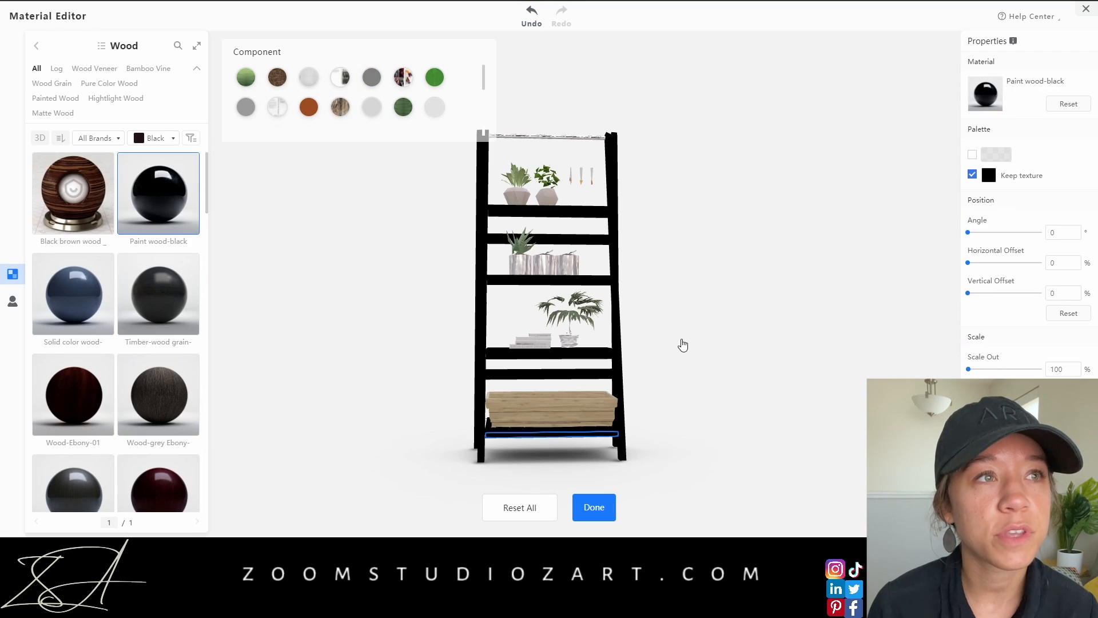
Look through the metal materials for the ladder shelf's top rod and apply the shelf's material edits
drag(683, 345, 478, 421)
click(539, 158)
click(36, 46)
click(129, 69)
drag(296, 304, 554, 357)
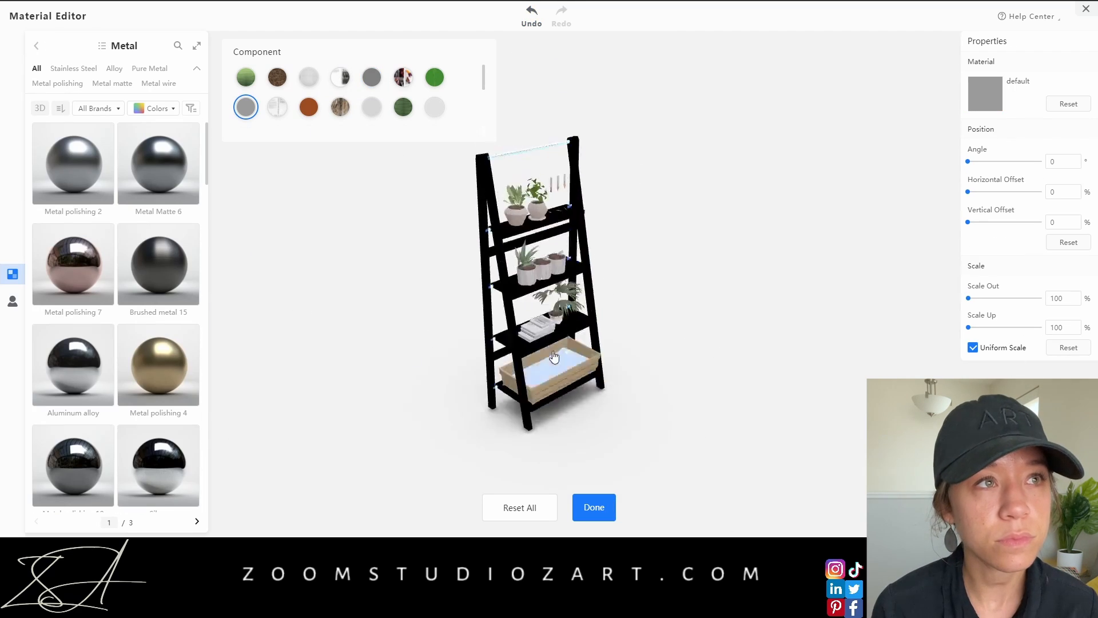
click(594, 508)
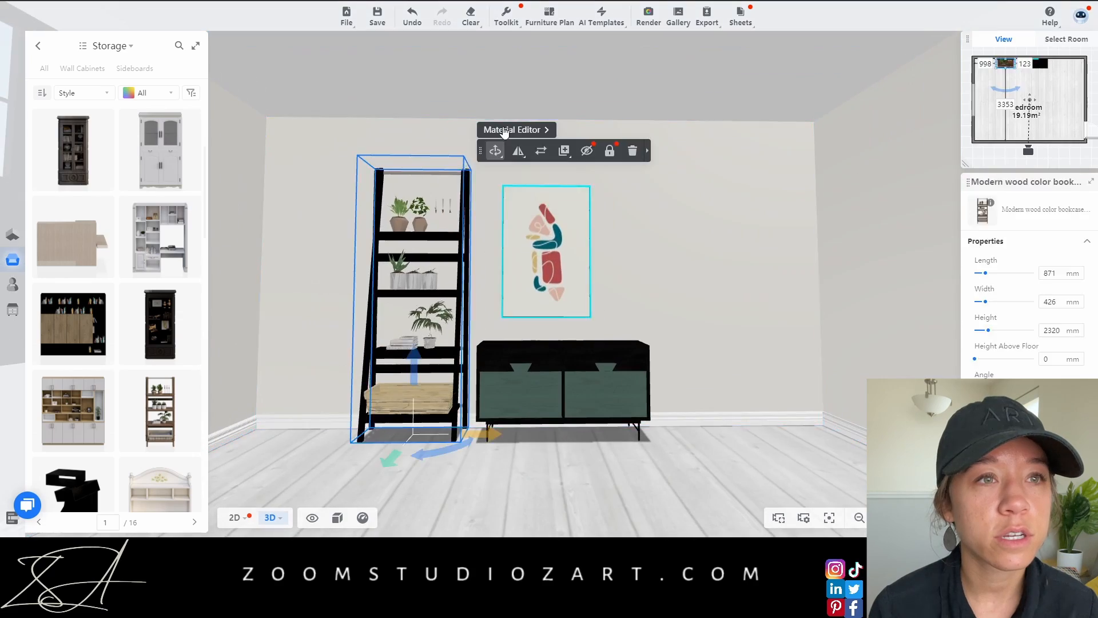
Change the material of the ladder shelf's bottom crate to a brown Timber-wood grain
click(504, 131)
click(193, 89)
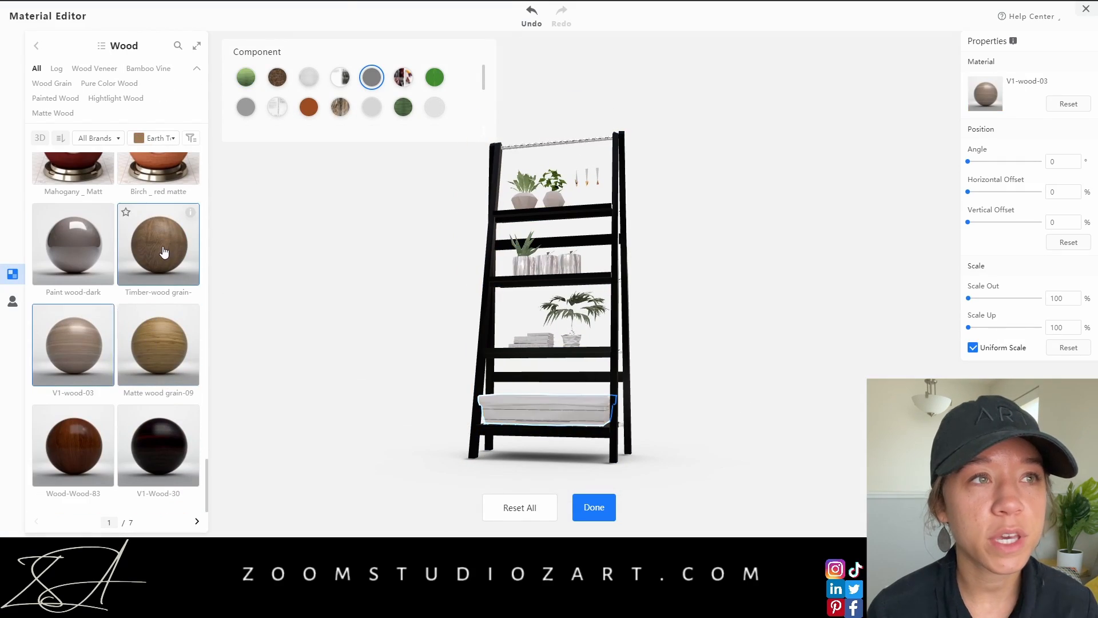
click(163, 248)
click(594, 507)
click(609, 451)
mouse_move(609, 451)
mouse_down()
mouse_move(500, 455)
mouse_move(606, 451)
mouse_up()
Give the sideboard's green fronts a pink solid color wood material
click(595, 338)
click(647, 297)
click(185, 151)
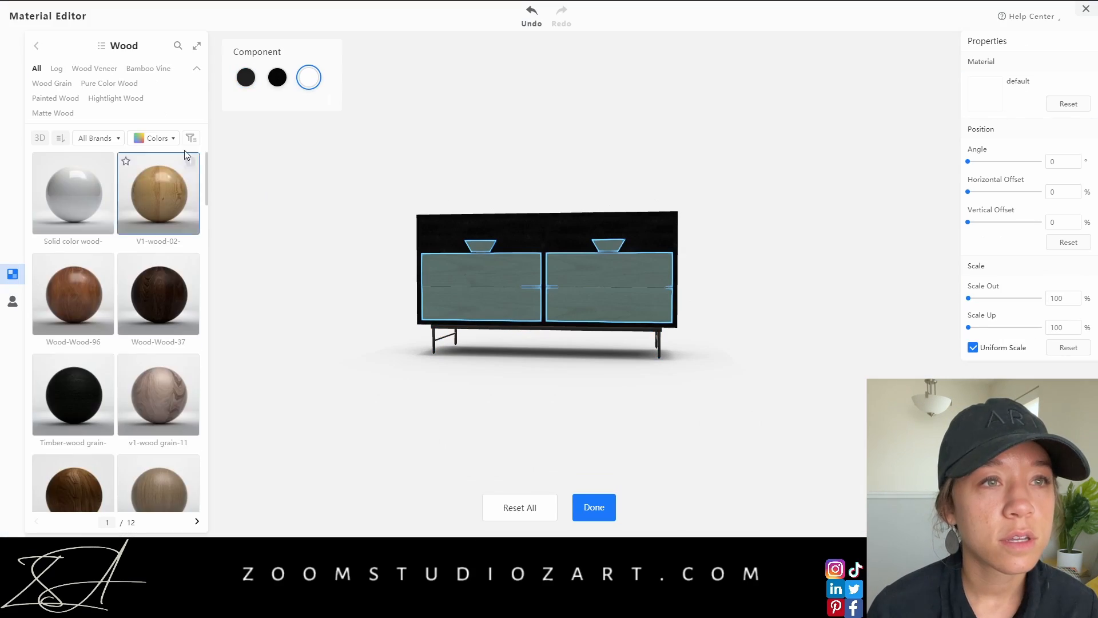
click(594, 506)
Filter the materials by color, apply another pale pink finish to the sideboard's fronts, and check it beside the picture
click(558, 359)
click(647, 298)
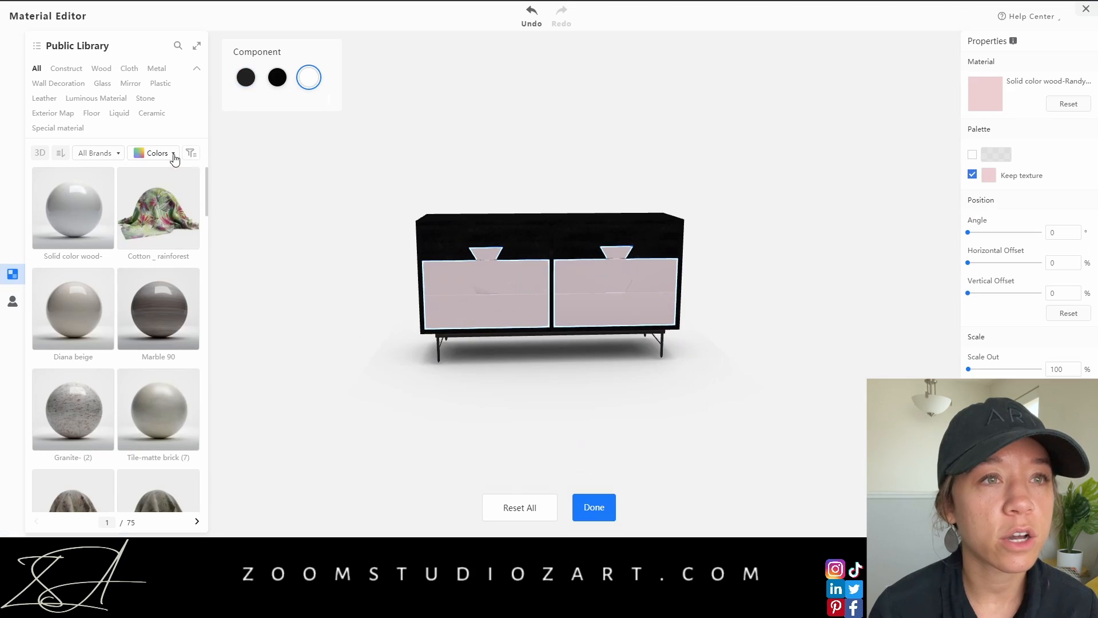
click(174, 152)
click(223, 192)
click(177, 376)
scroll(172, 344, down, 3)
click(158, 255)
click(595, 507)
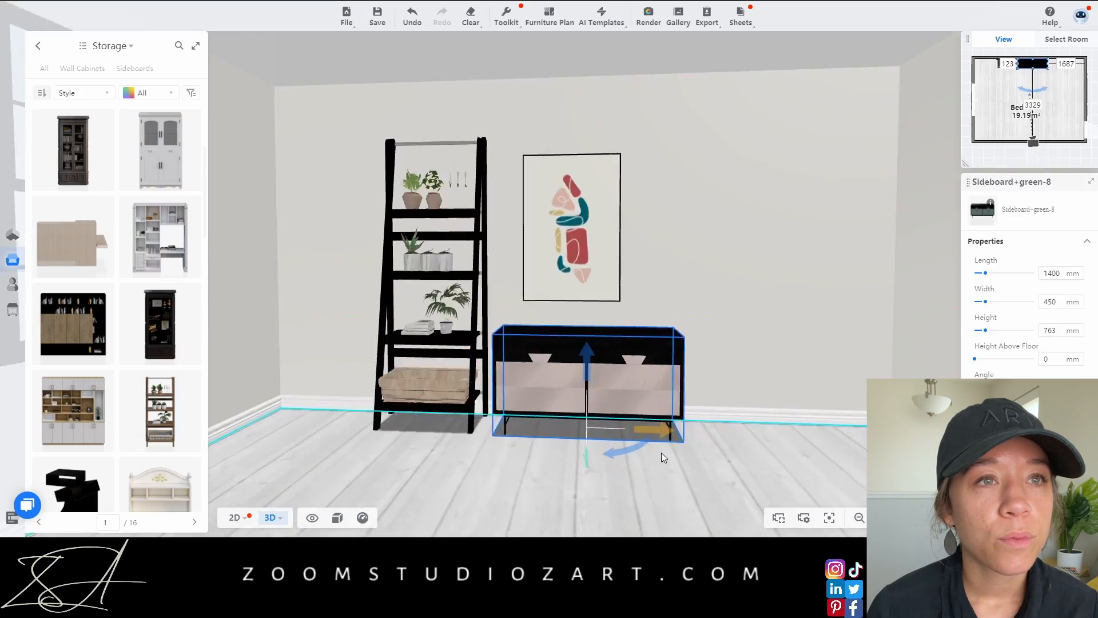
click(661, 454)
scroll(578, 461, down, 2)
Try the red Wood-Wood-67 and the blue Wood-Wood-66 materials on the sideboard's fronts
click(575, 366)
click(723, 308)
click(162, 152)
click(188, 169)
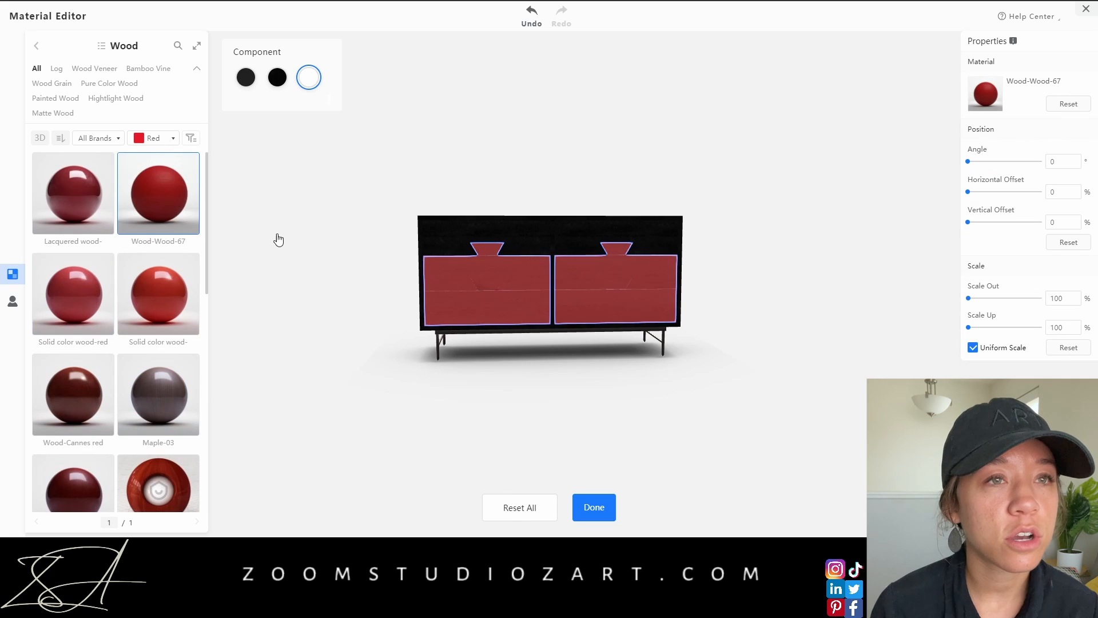
click(196, 156)
scroll(111, 308, down, 10)
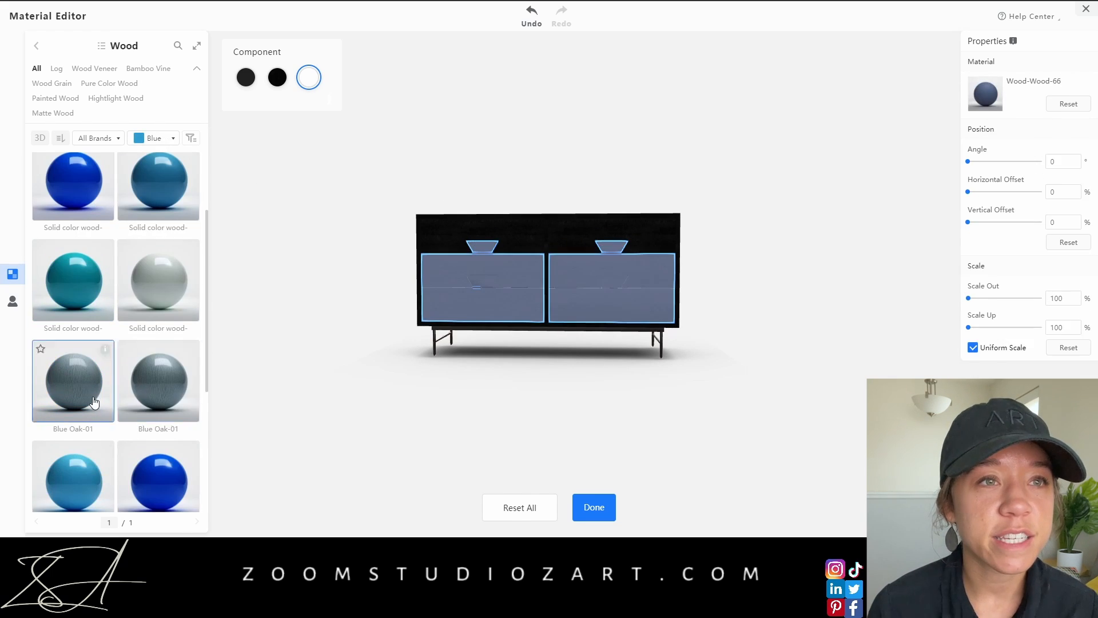
click(594, 507)
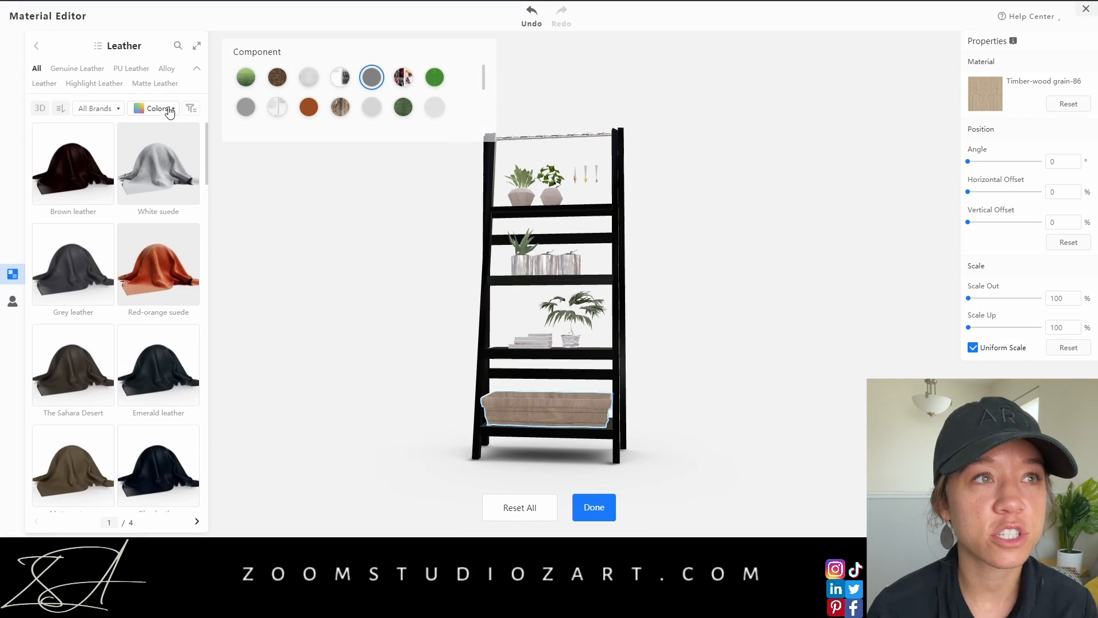
Try several leather materials, including Leather grain, on the ladder shelf's bottom crate and apply a light finish
click(159, 163)
mouse_move(400, 427)
mouse_down()
mouse_move(360, 427)
mouse_move(389, 426)
mouse_up()
scroll(152, 320, down, 12)
click(73, 211)
click(157, 406)
click(159, 152)
scroll(119, 421, down, 14)
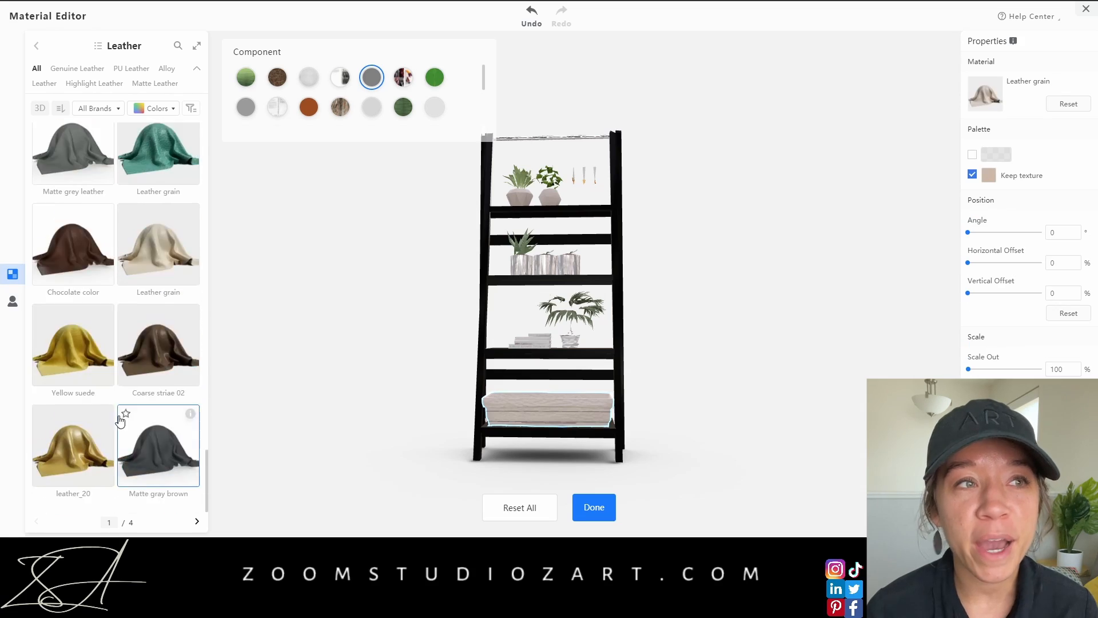
scroll(118, 416, up, 12)
scroll(128, 366, down, 5)
click(74, 311)
click(595, 506)
Undo the placement of Plant Wall 1 around the ladder shelf and browse the Decorative Walls models for an alternative
scroll(651, 429, down, 4)
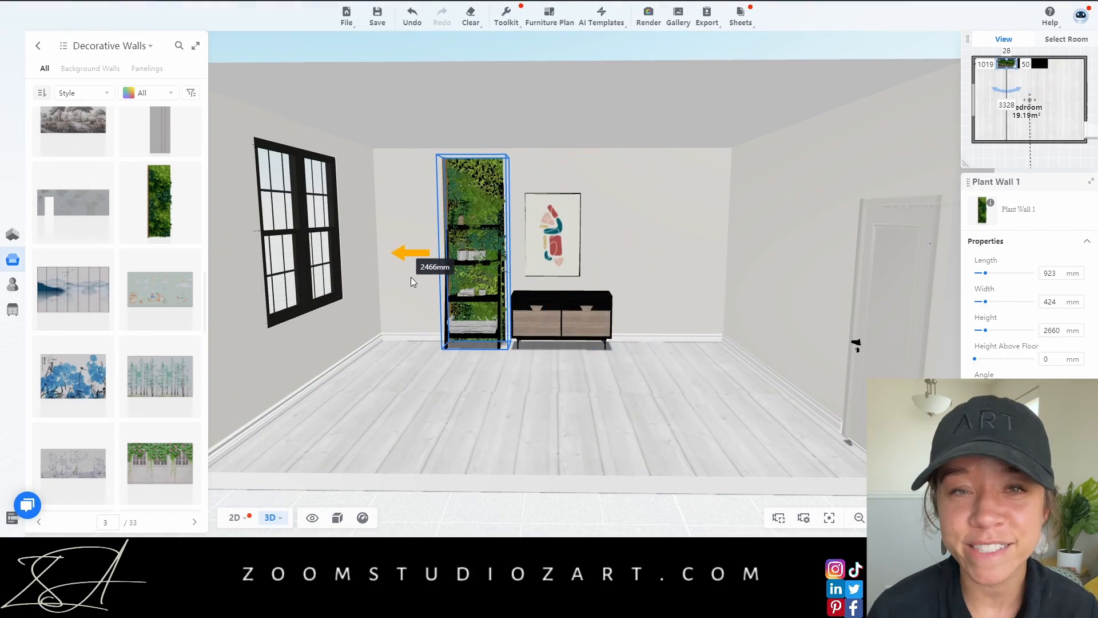
key(ctrl+z)
scroll(150, 347, down, 10)
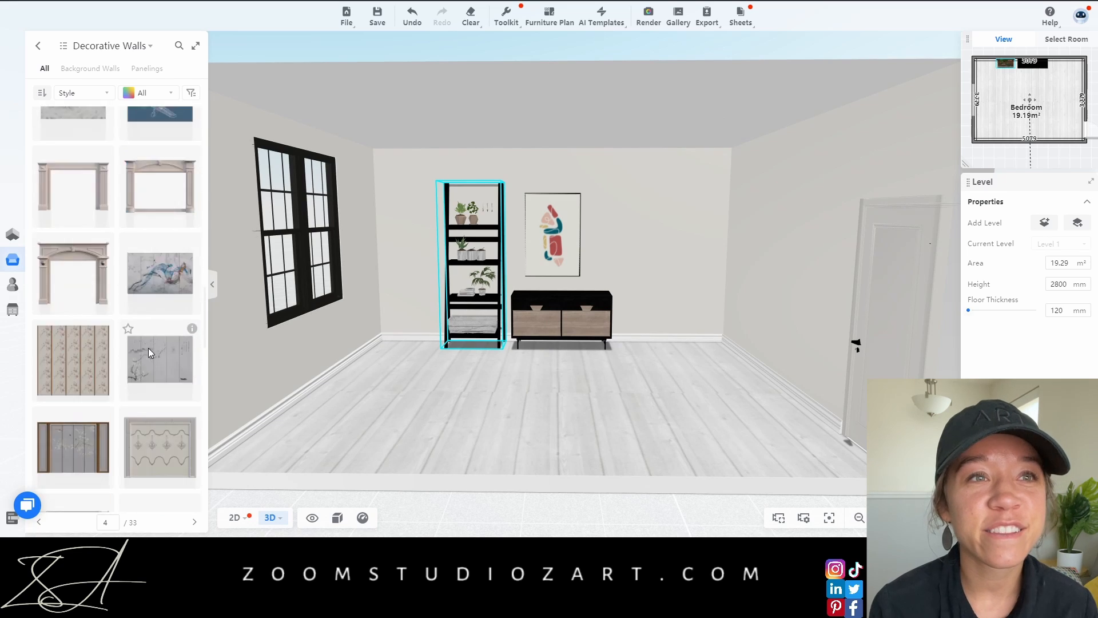
mouse_move(194, 286)
scroll(143, 302, down, 10)
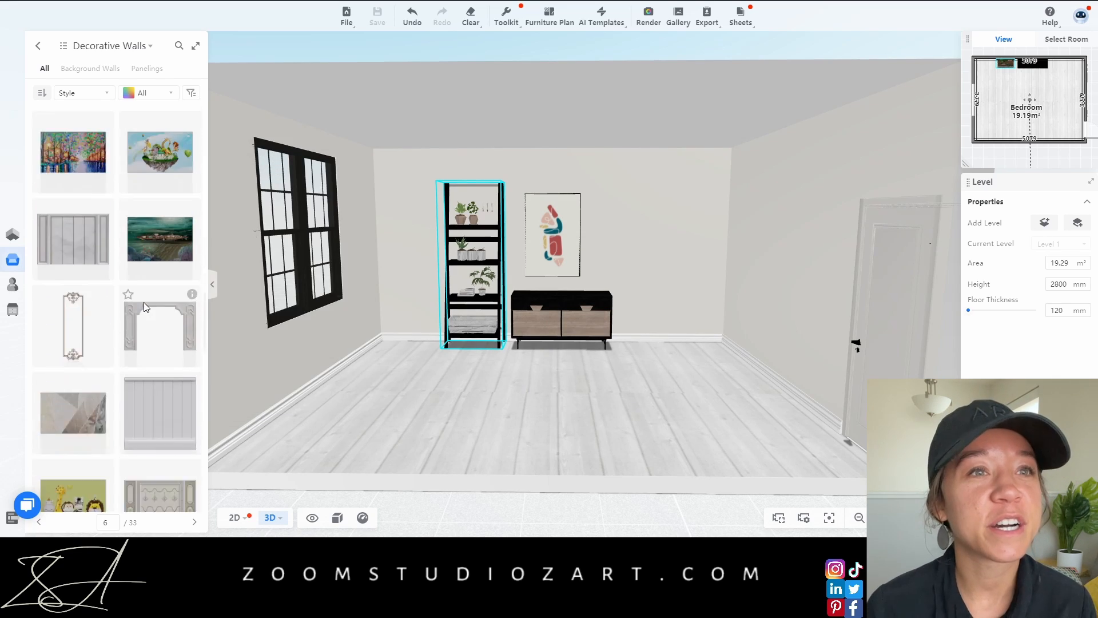
mouse_move(105, 286)
scroll(129, 277, down, 10)
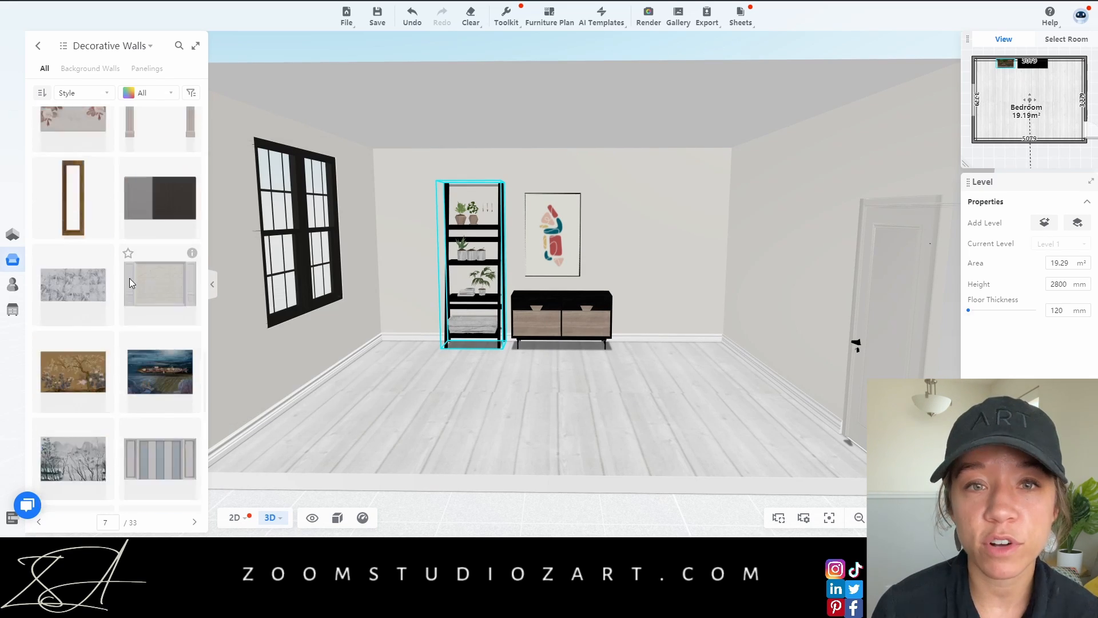
scroll(132, 277, down, 5)
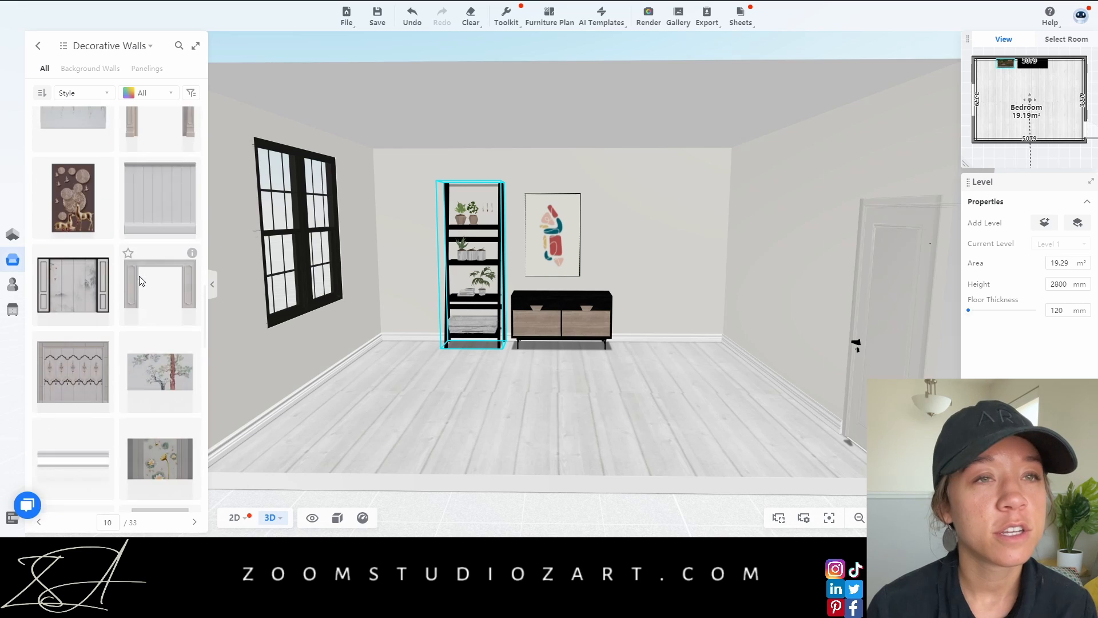
scroll(169, 275, down, 10)
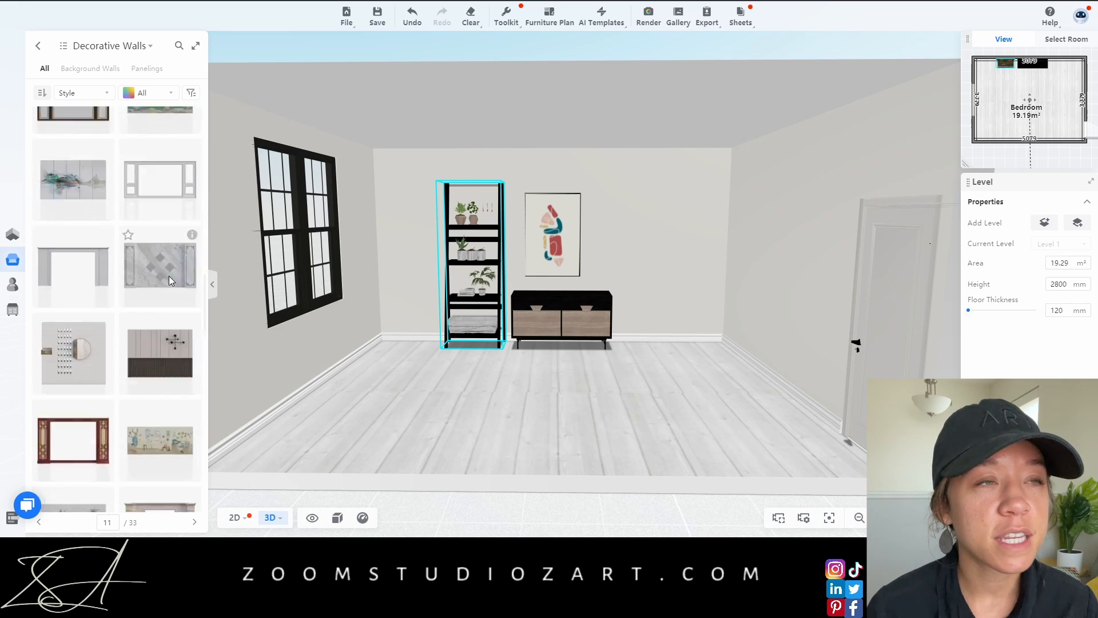
Place the thin rectangular Wall decorative lines frame on the rear wall, overlapping the picture above the sideboard
drag(80, 329, 595, 263)
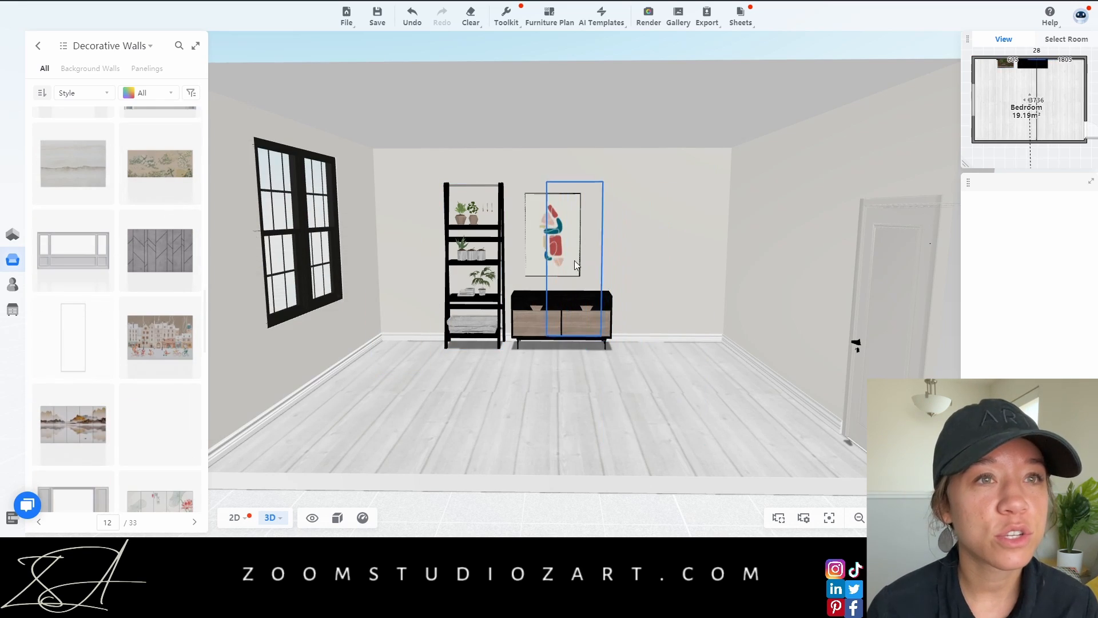
click(565, 249)
scroll(592, 487, down, 2)
click(591, 488)
scroll(639, 493, up, 6)
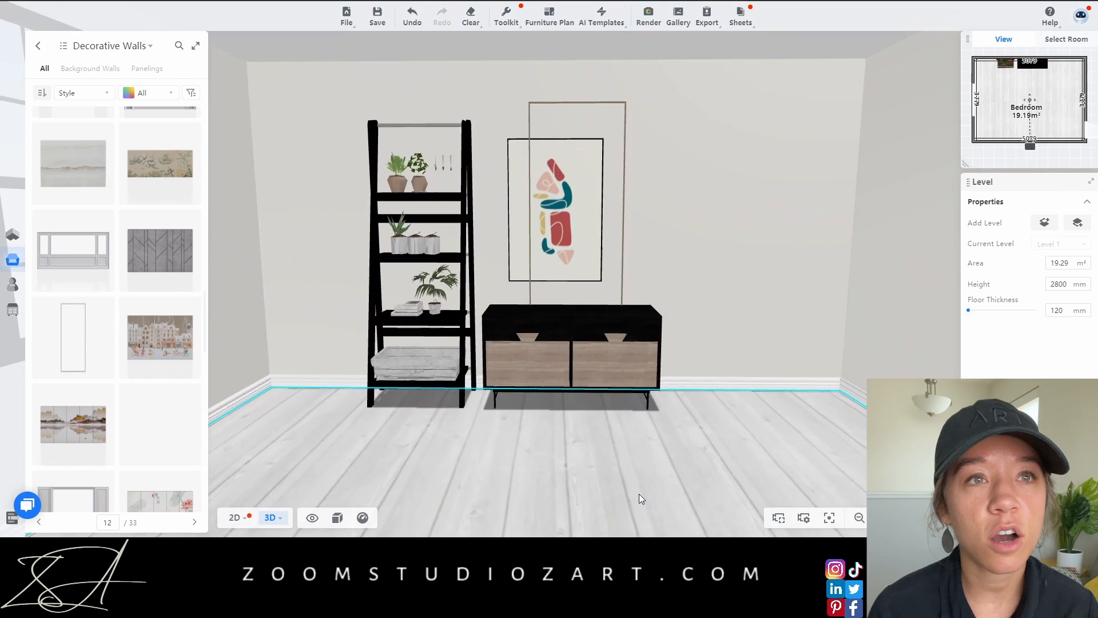
Try flipping the Wall decorative lines frame and the picture back to front
click(635, 268)
mouse_move(690, 102)
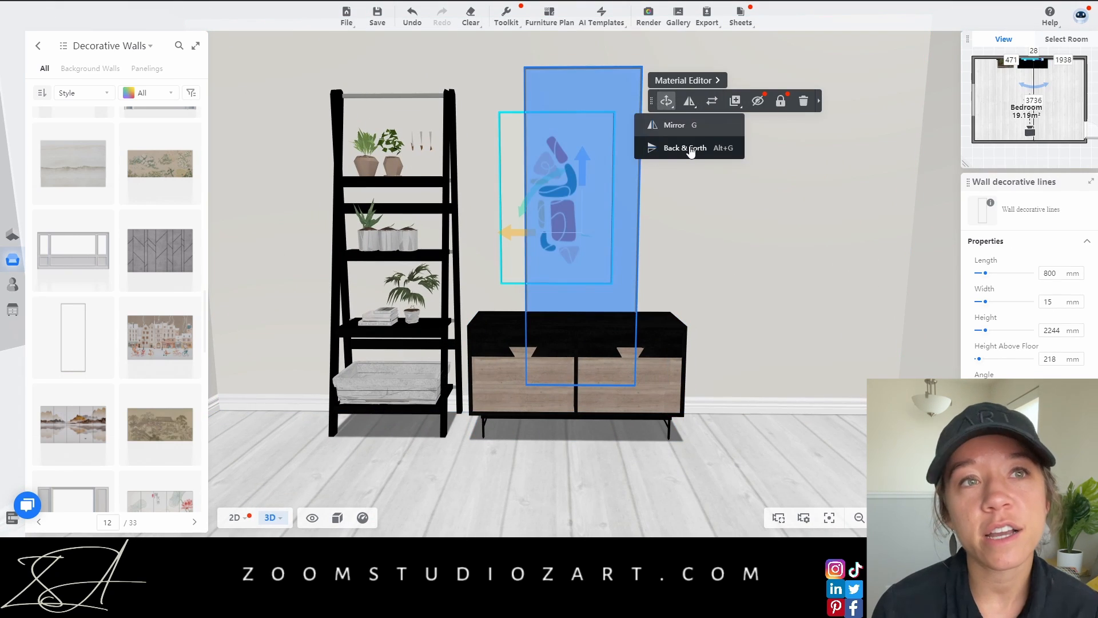
click(691, 150)
click(685, 95)
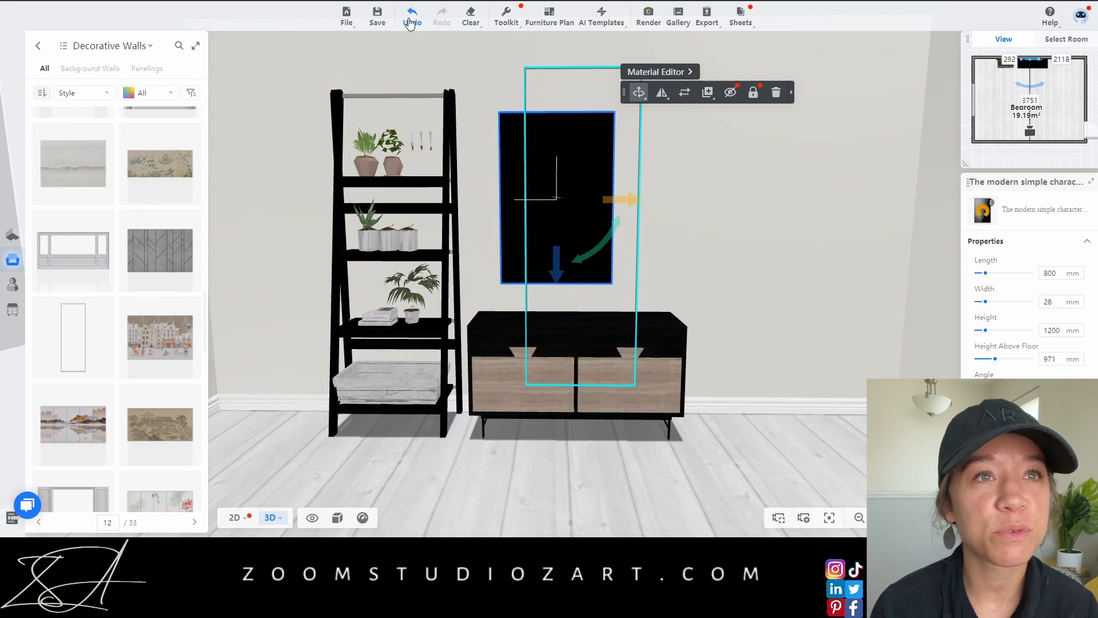
Shift the Wall decorative lines frame slightly sideways and push it back against the rear wall behind the picture
scroll(549, 286, down, 5)
drag(514, 344, 747, 187)
click(736, 168)
drag(675, 212, 707, 215)
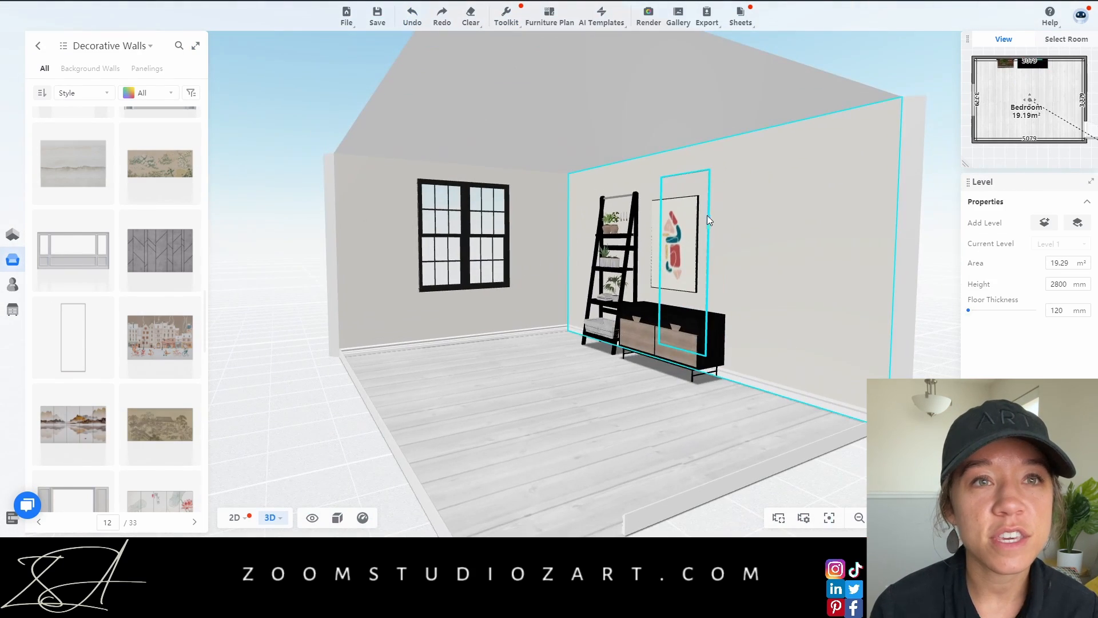
click(708, 262)
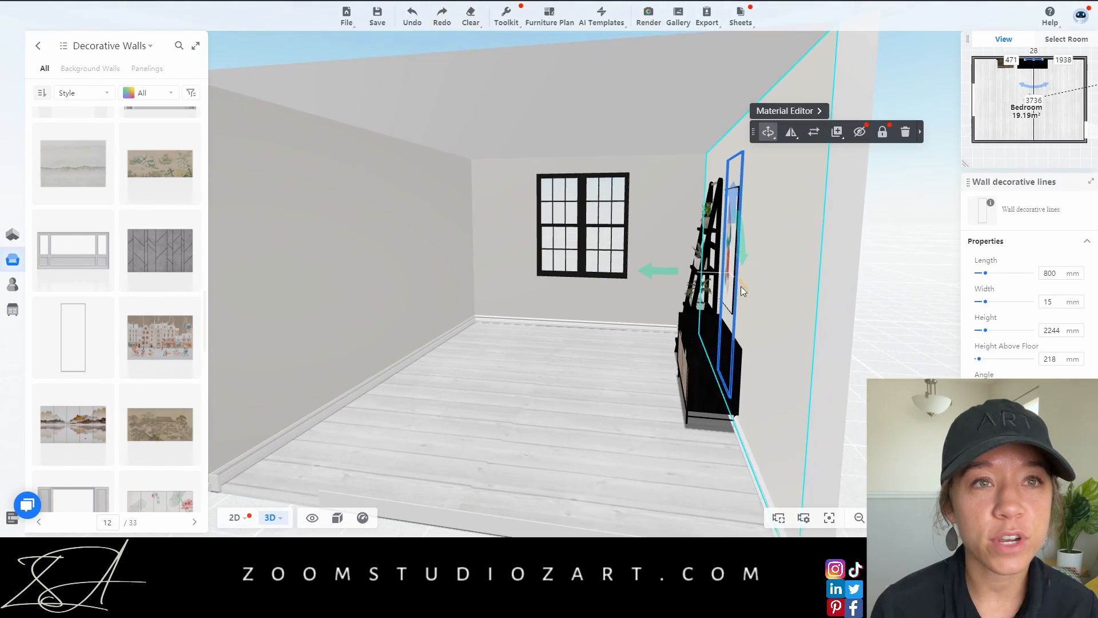
drag(740, 286, 743, 283)
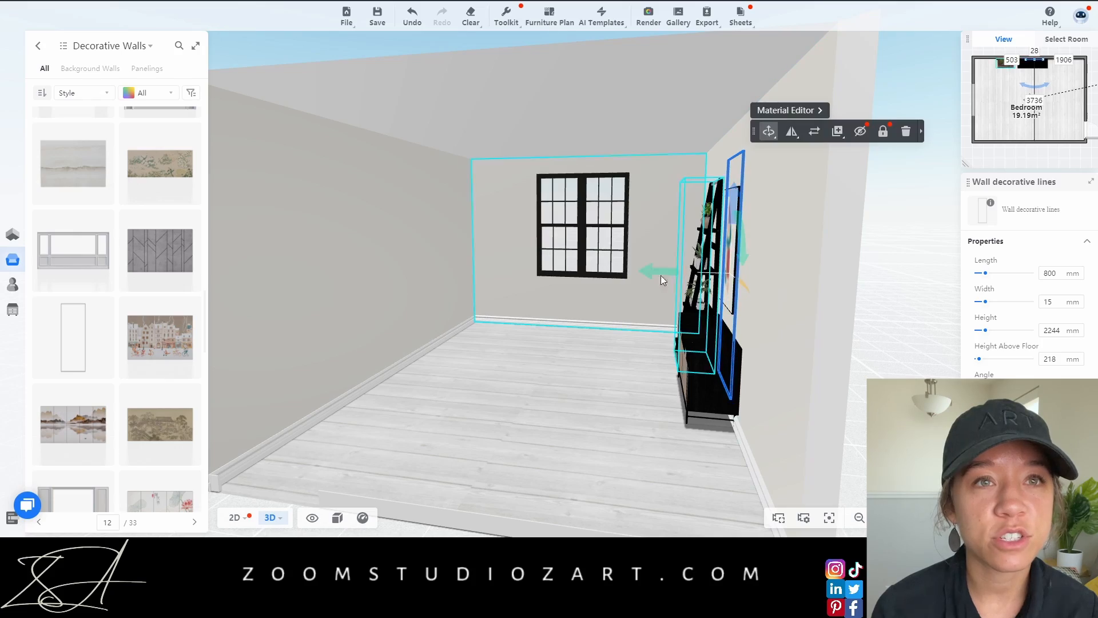
drag(660, 279, 660, 277)
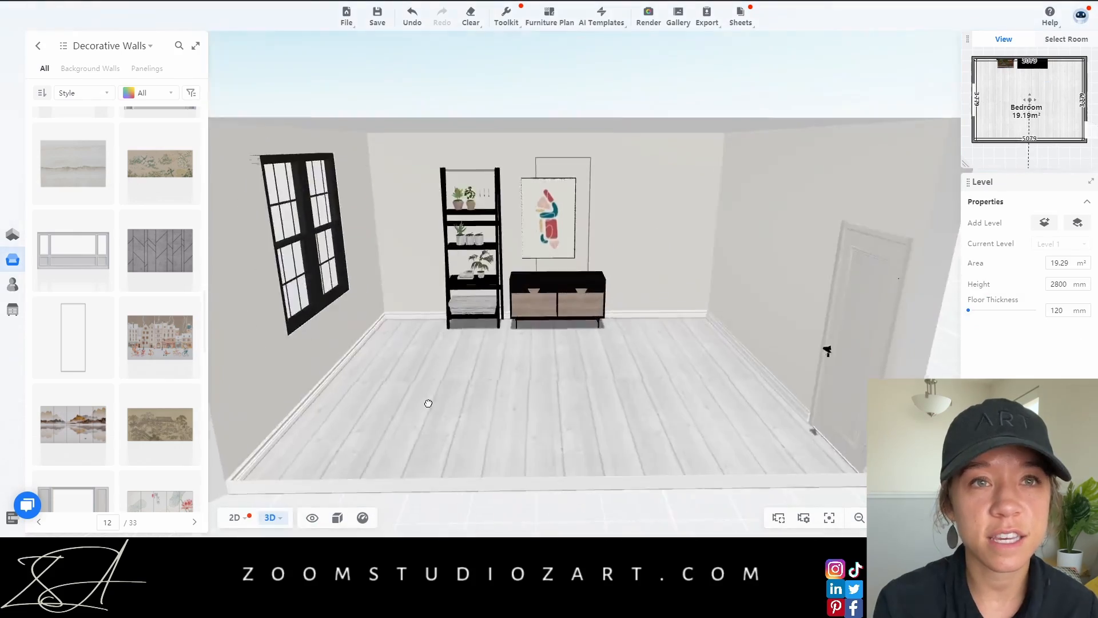
scroll(616, 373, up, 5)
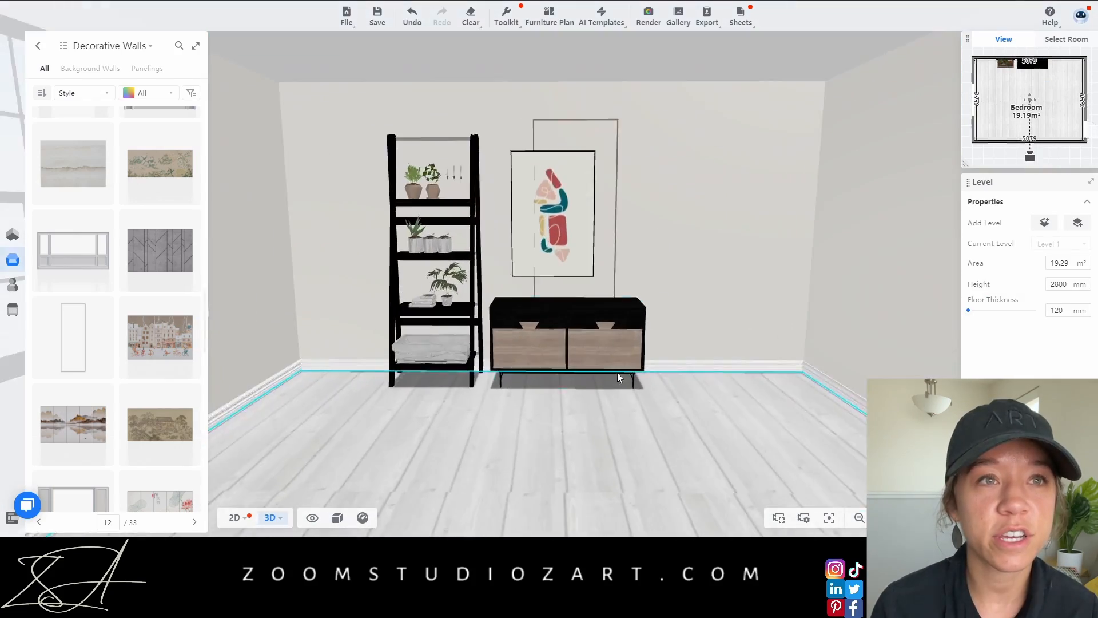
click(564, 287)
scroll(704, 485, down, 6)
mouse_move(703, 485)
mouse_down()
mouse_move(618, 471)
mouse_move(692, 478)
mouse_up()
click(628, 279)
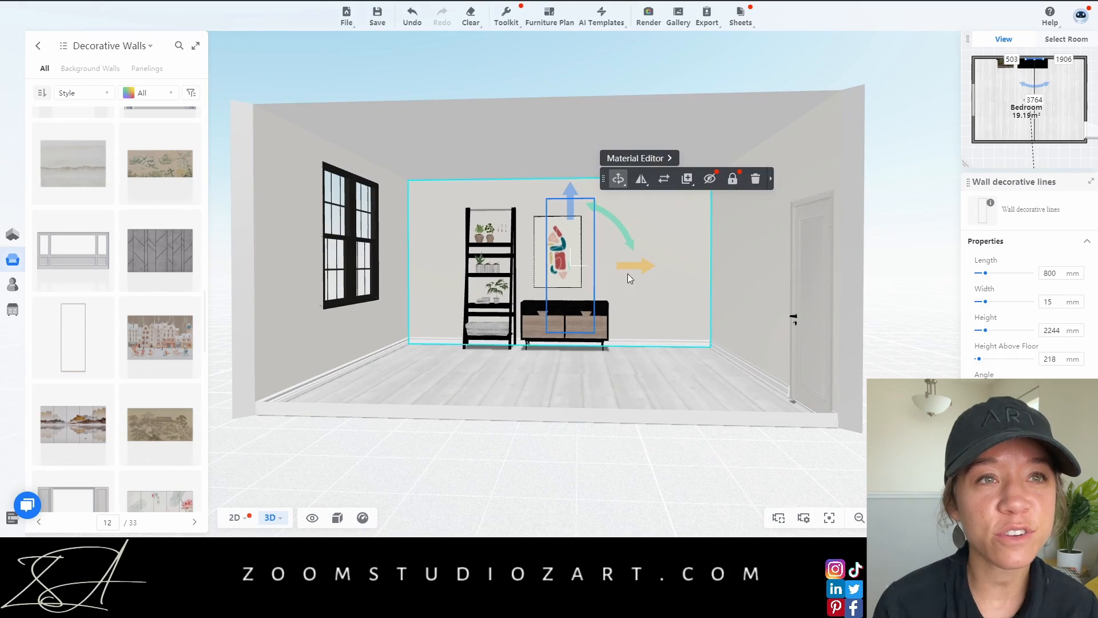
Open the Paints & Coatings finishes and browse to the neutral gray and beige color range
drag(589, 509, 610, 490)
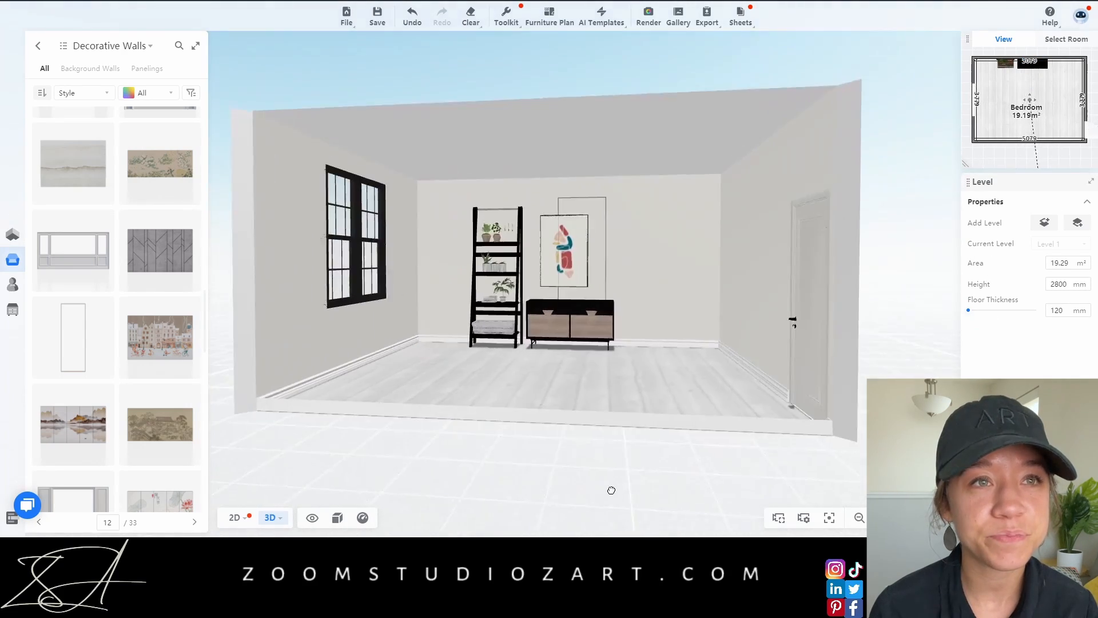
scroll(578, 455, up, 5)
scroll(546, 450, down, 8)
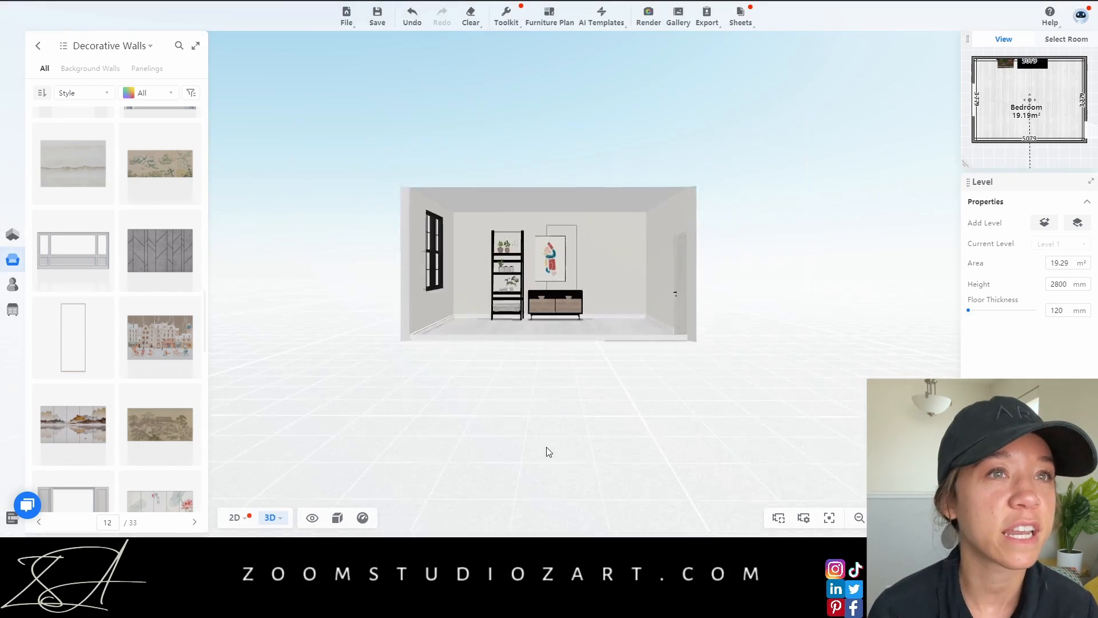
scroll(546, 450, up, 4)
click(37, 46)
click(169, 182)
click(100, 240)
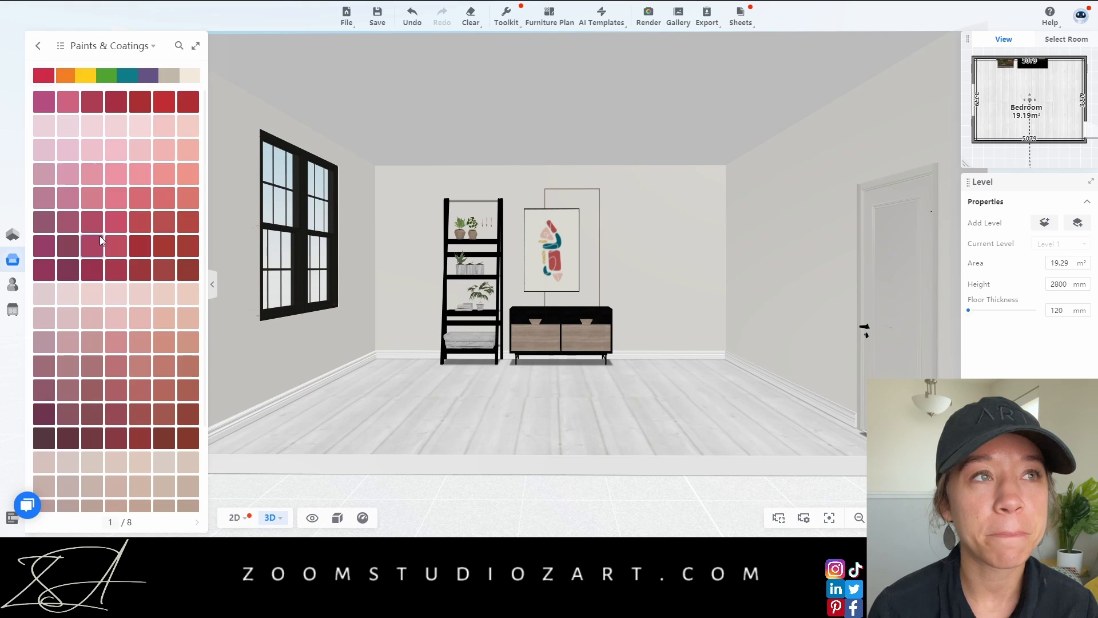
scroll(128, 228, down, 3)
mouse_move(441, 510)
mouse_down()
mouse_move(441, 498)
mouse_move(428, 502)
mouse_up()
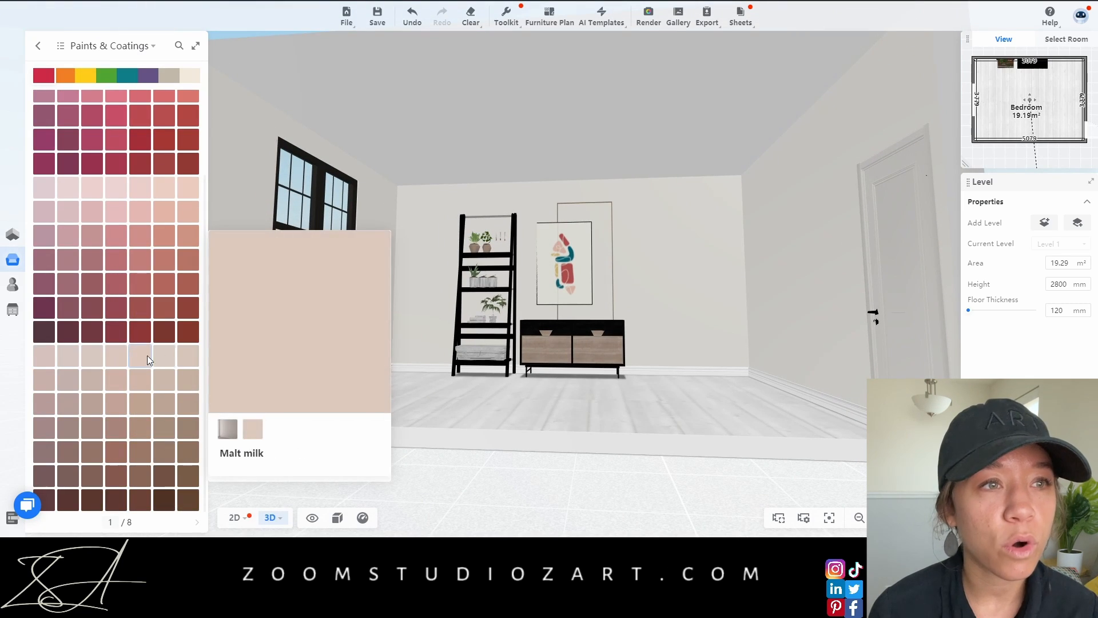
click(107, 75)
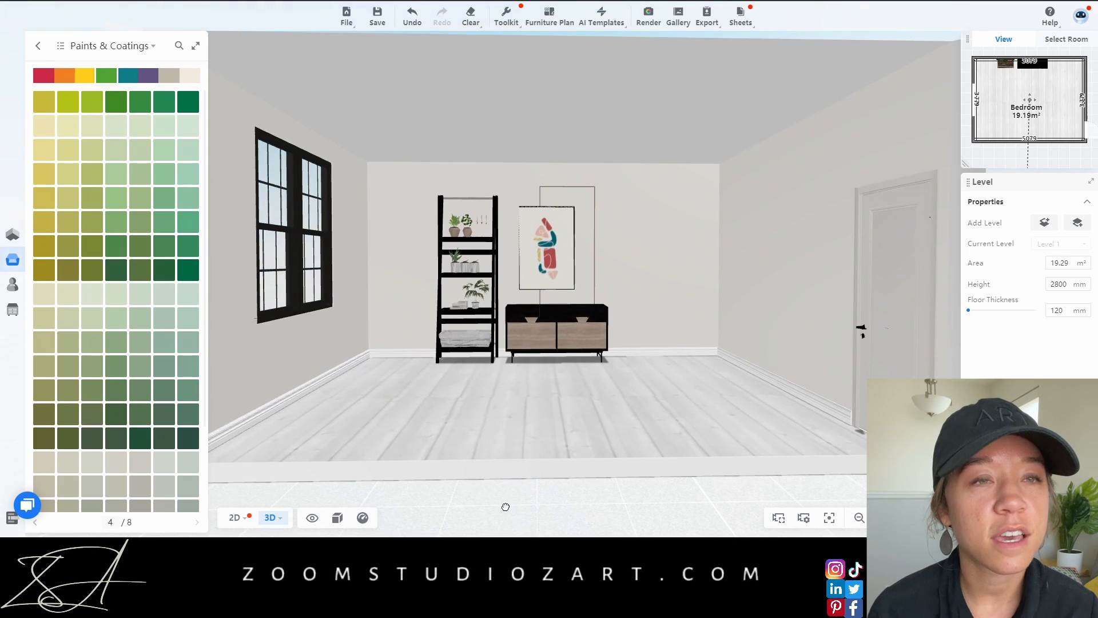
click(170, 75)
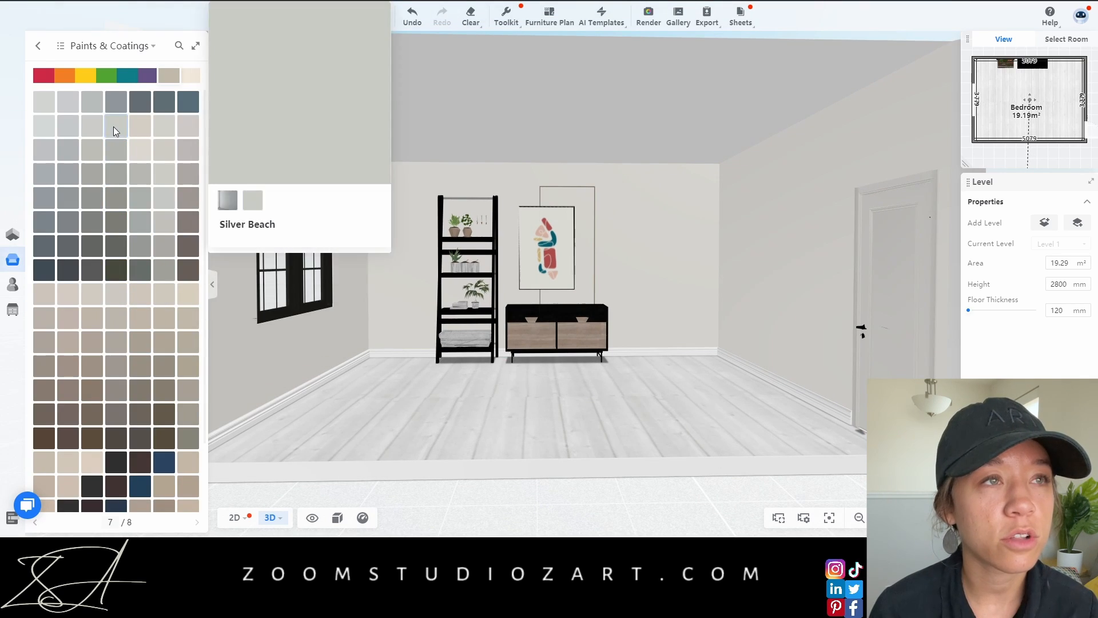
Try two medium gray paints on the room's walls, a darker shade and a lighter one
click(118, 196)
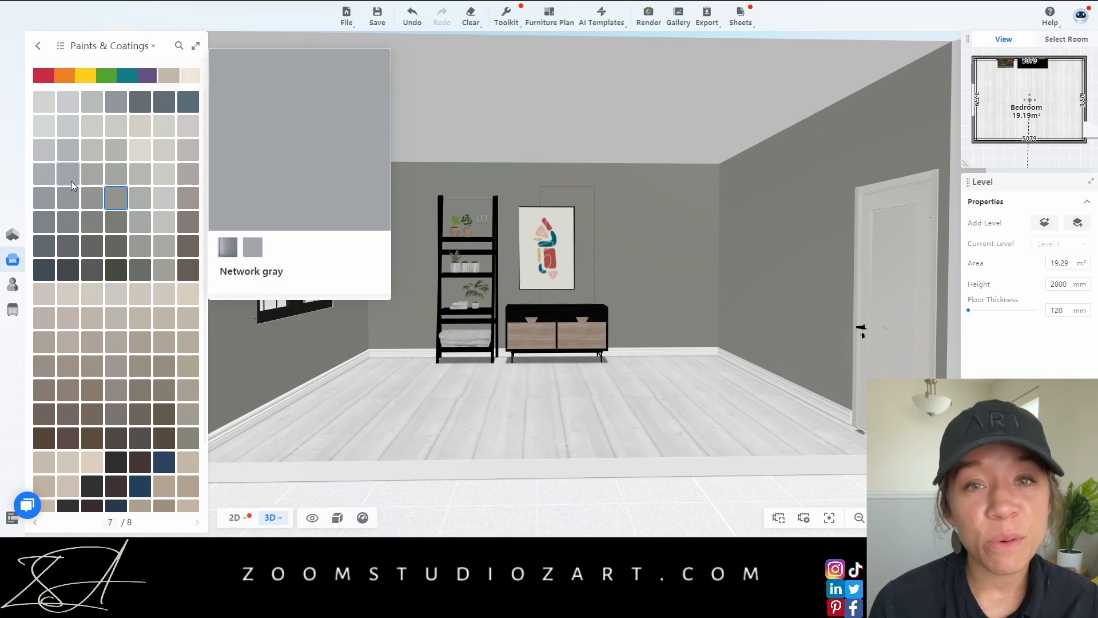
click(407, 275)
click(116, 173)
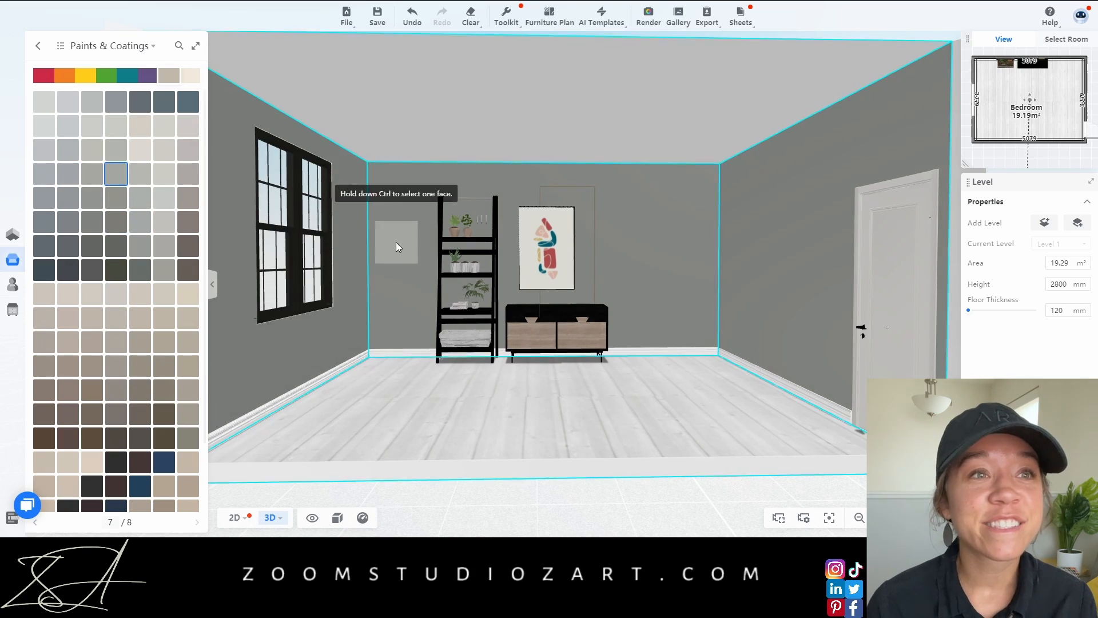
click(397, 246)
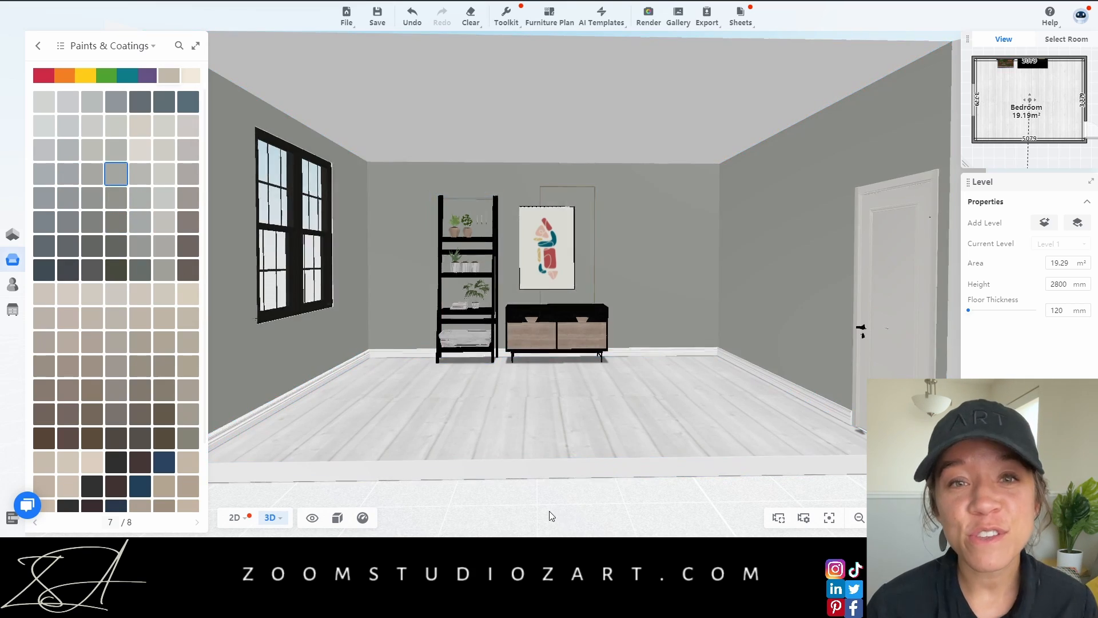
Apply a black stainless steel metal material to the Wall decorative lines frame
mouse_move(551, 515)
mouse_down()
mouse_move(661, 513)
mouse_move(617, 517)
mouse_move(718, 490)
mouse_move(892, 493)
mouse_up()
scroll(633, 268, up, 3)
scroll(675, 246, down, 3)
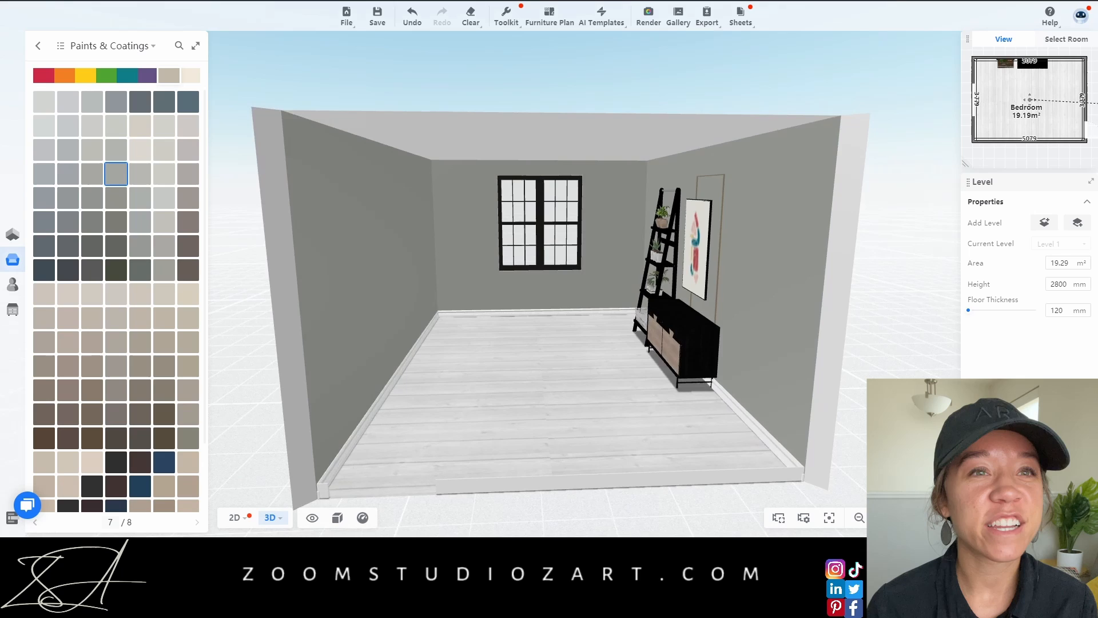
double_click(715, 277)
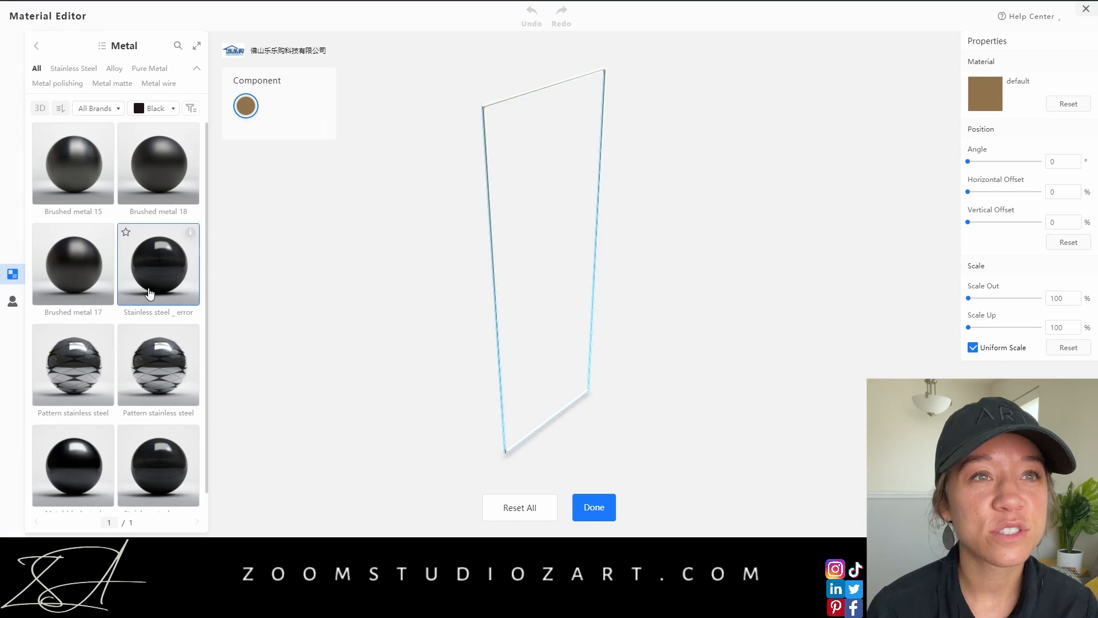
click(598, 502)
drag(823, 486, 530, 482)
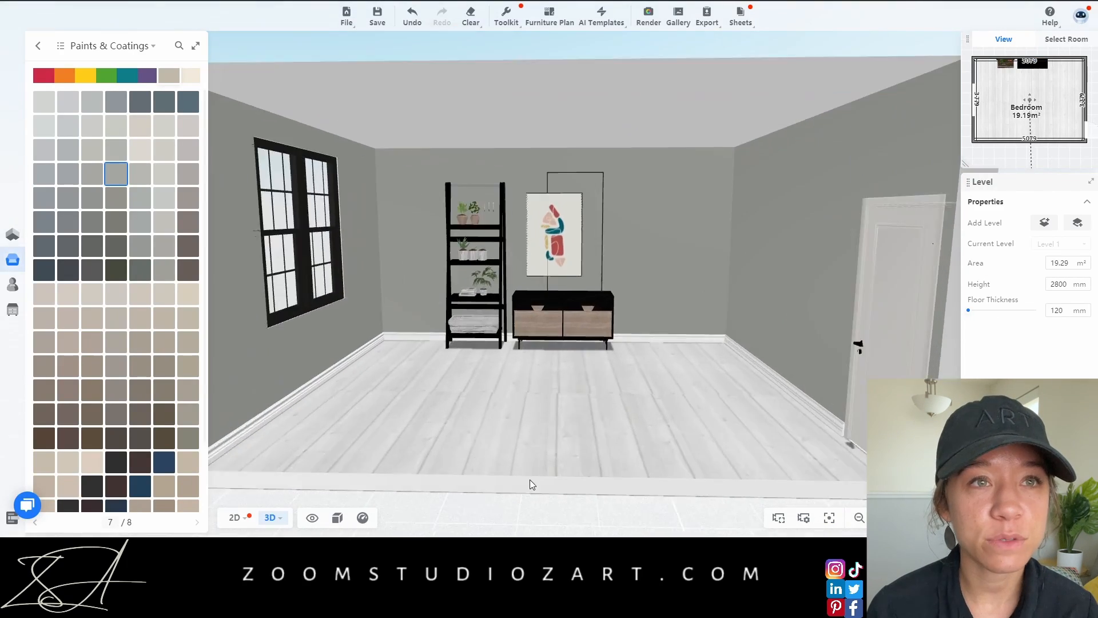
Examine the gray walls and the black frame behind the artwork from near and far
scroll(540, 478, down, 3)
scroll(545, 441, up, 4)
scroll(550, 432, down, 3)
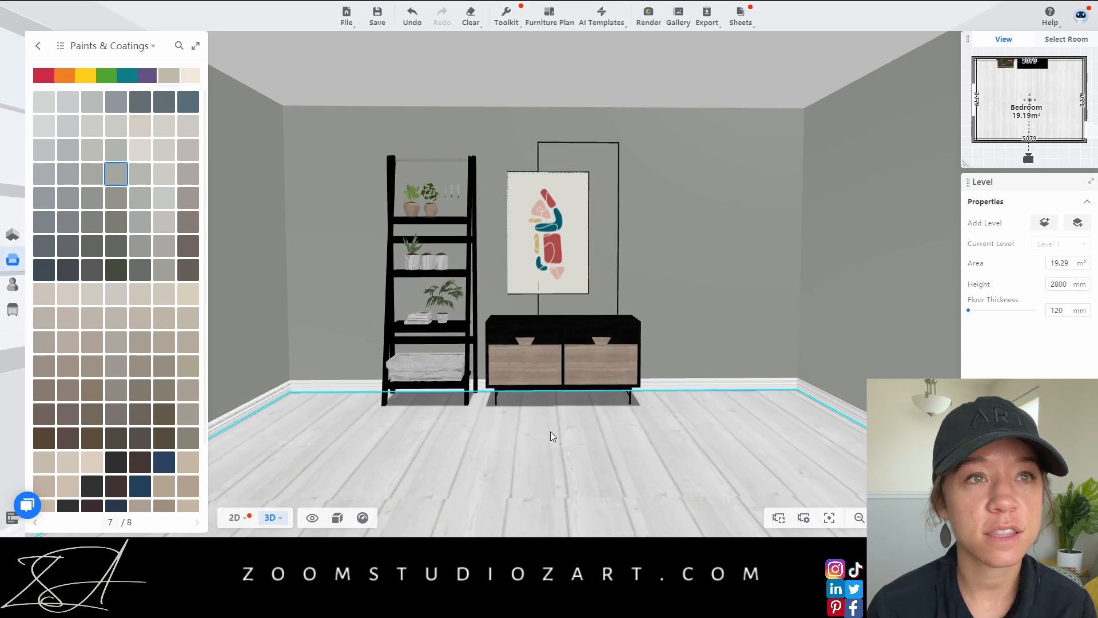
drag(640, 492, 623, 519)
scroll(538, 458, down, 3)
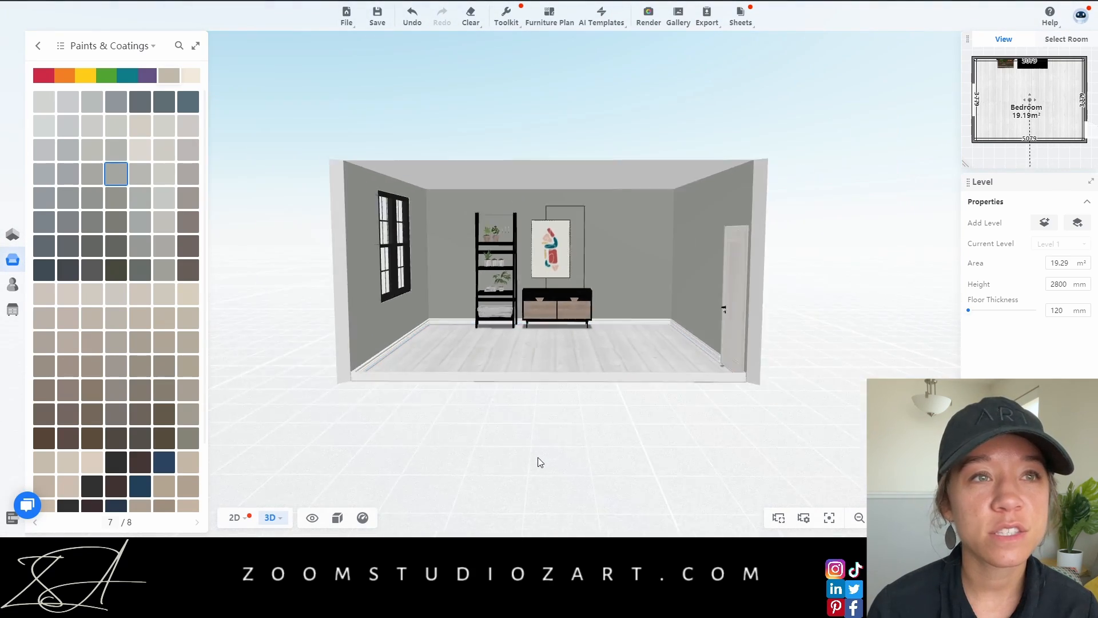
scroll(589, 460, up, 3)
scroll(595, 469, up, 5)
Try popular gray and neighboring pale beige paints on the walls, undoing the trials
mouse_move(163, 267)
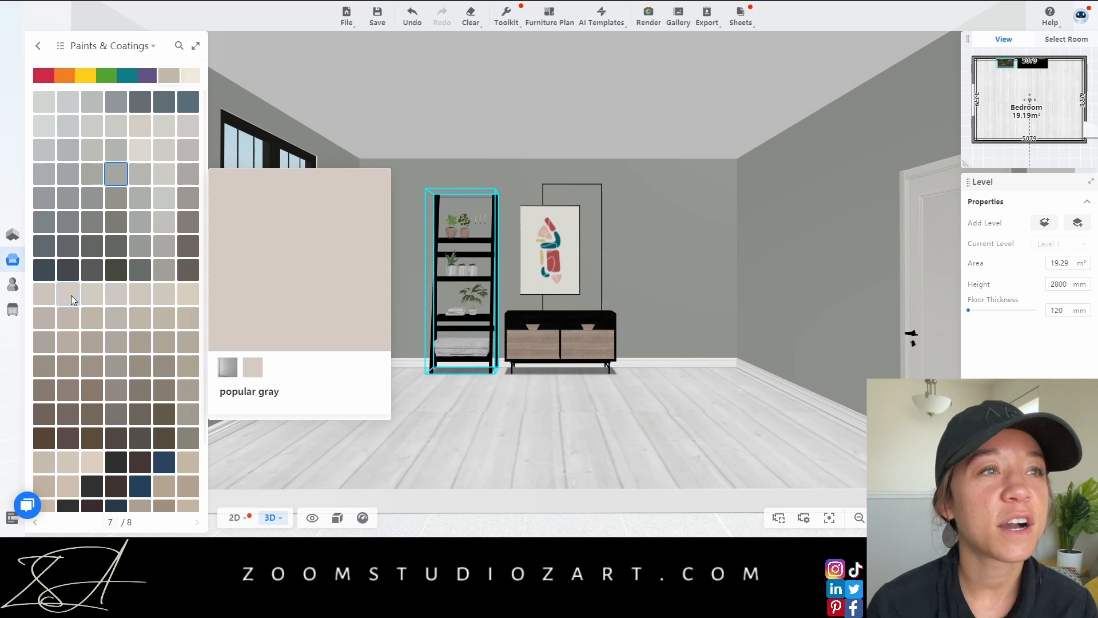
click(71, 295)
click(408, 287)
click(416, 23)
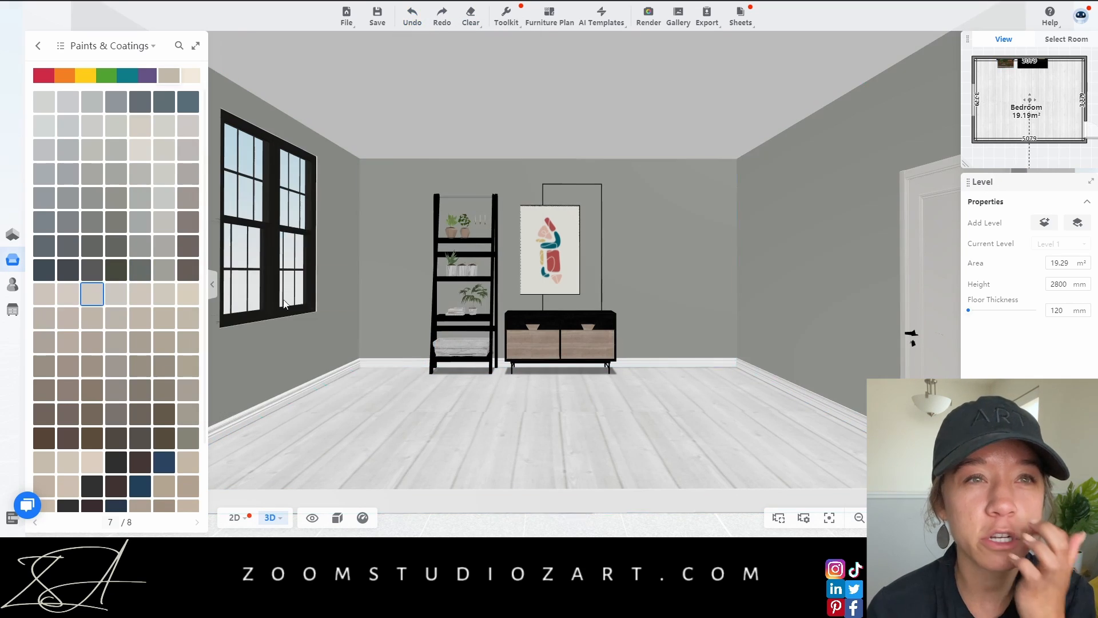
click(442, 17)
click(413, 17)
click(44, 294)
click(360, 255)
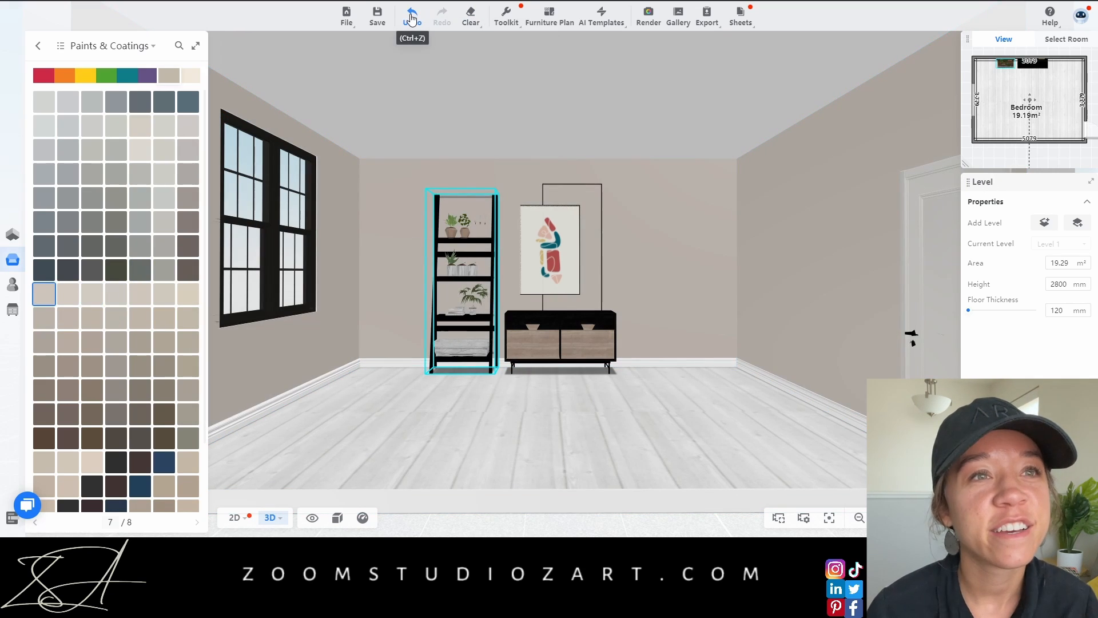
click(412, 19)
Try a light off-white paint on the walls and view the room from several distances
click(412, 196)
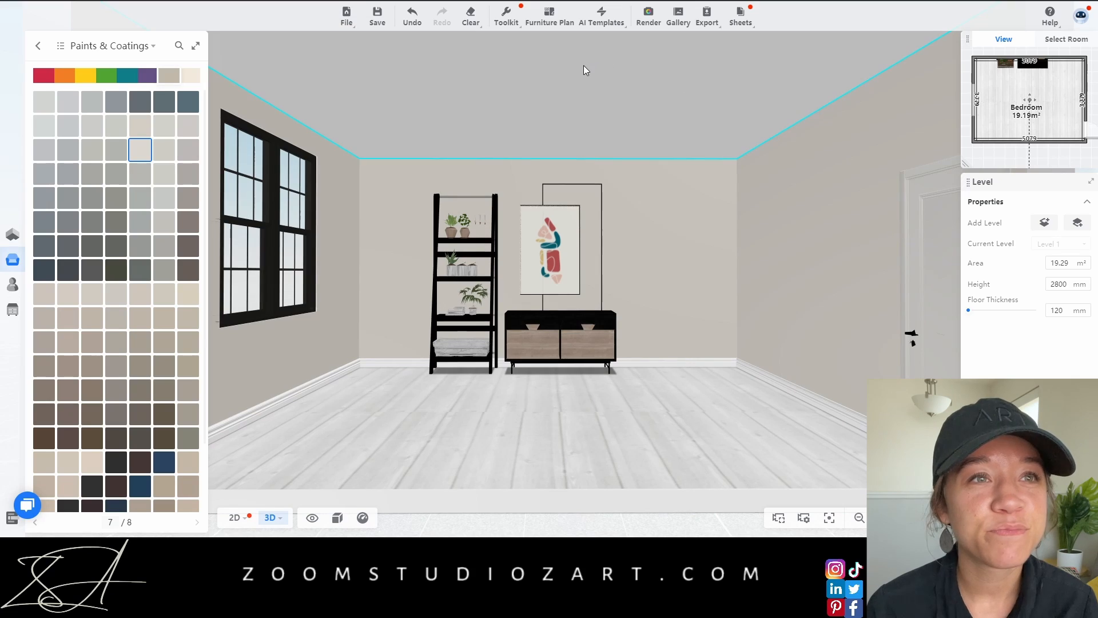
scroll(547, 484, up, 3)
scroll(595, 462, down, 5)
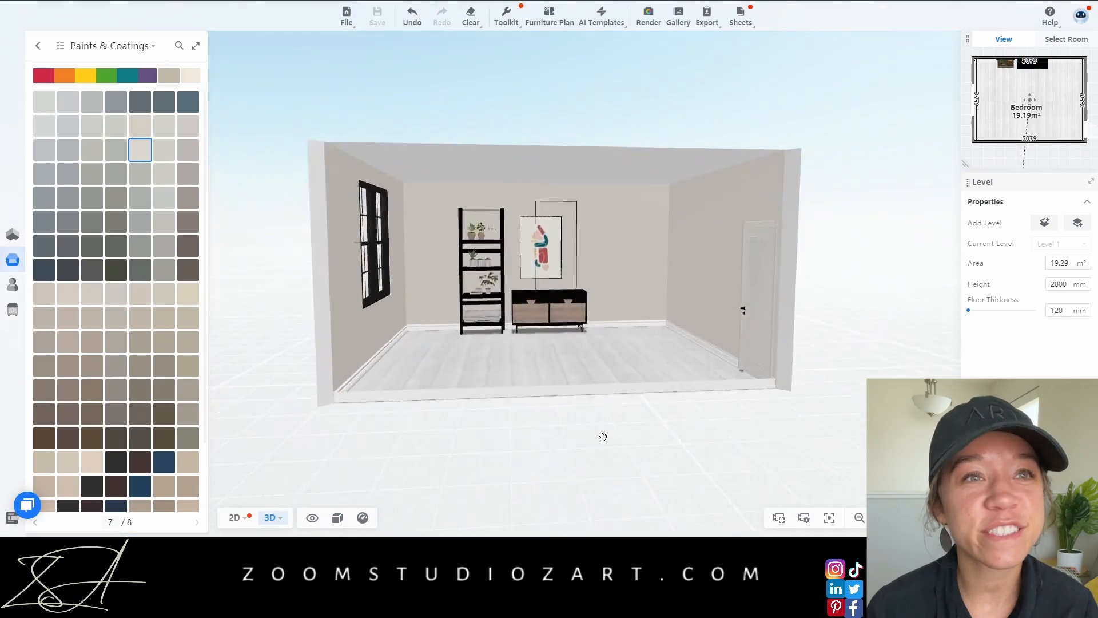
scroll(632, 444, up, 3)
drag(632, 444, 637, 480)
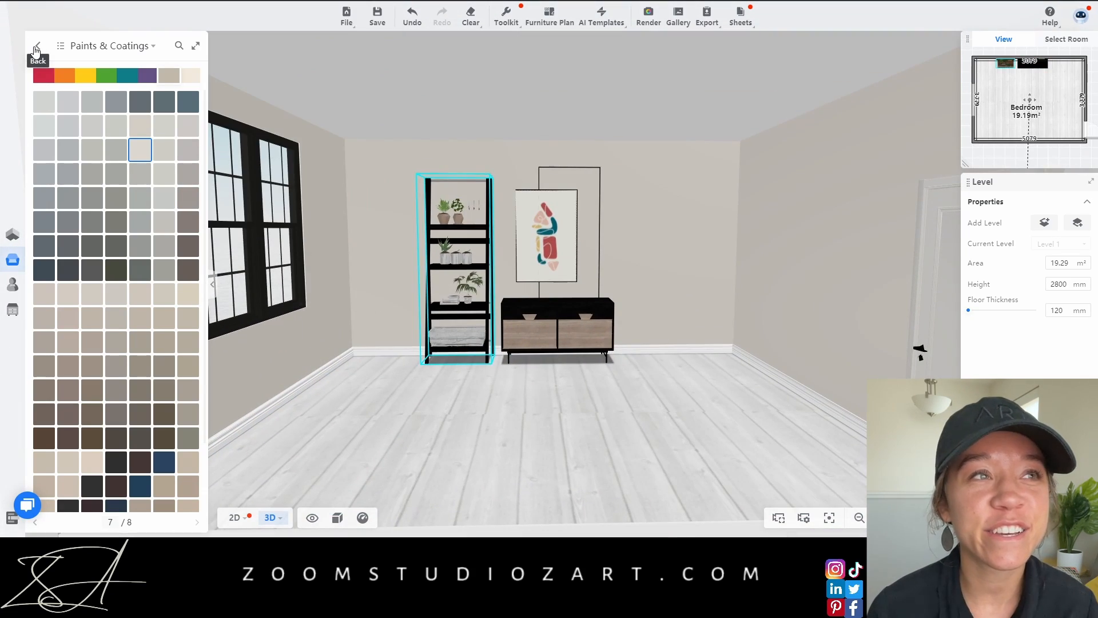
Try several light cool gray paints on the walls, undoing each one
click(73, 108)
click(395, 229)
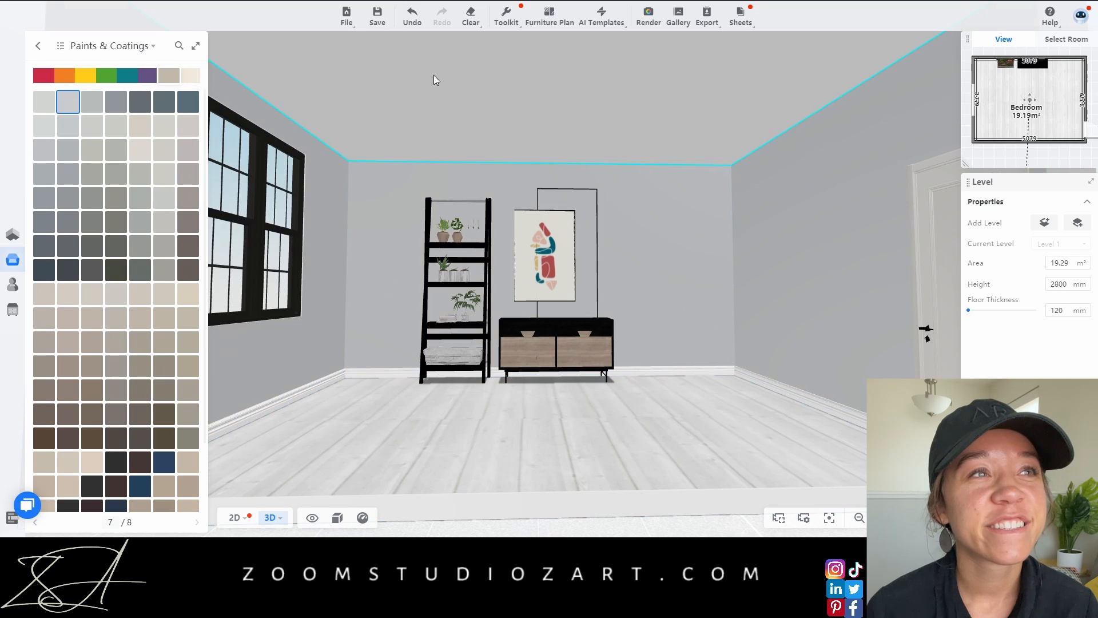
click(411, 16)
click(92, 103)
click(395, 228)
click(412, 16)
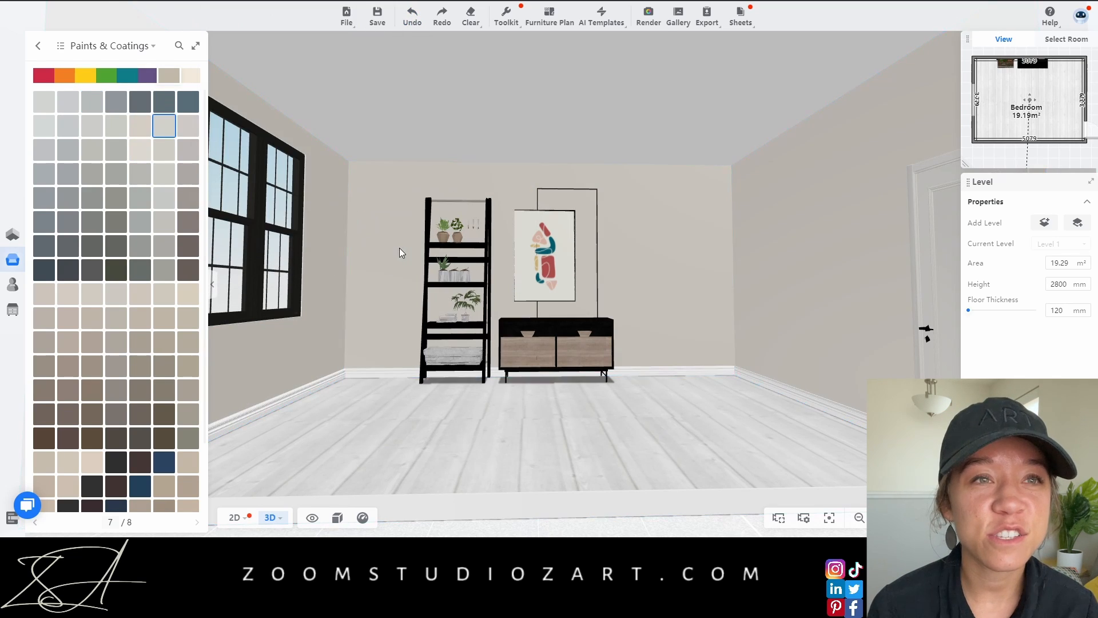
click(411, 16)
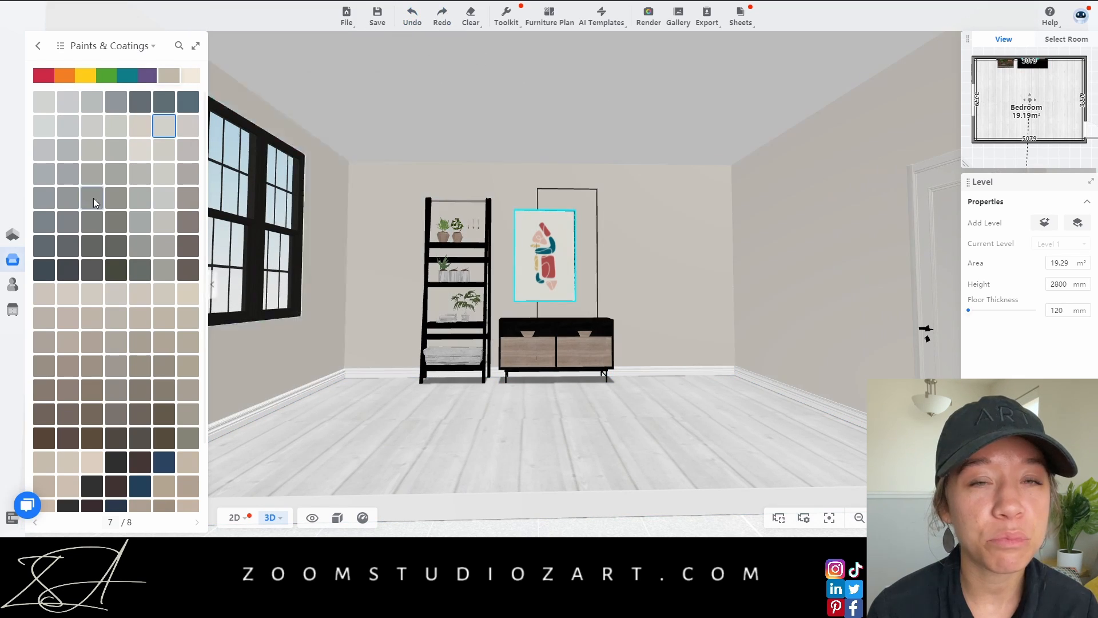
Compare the pale neutral paint swatches and paint the room's walls with the light warm beige
click(92, 125)
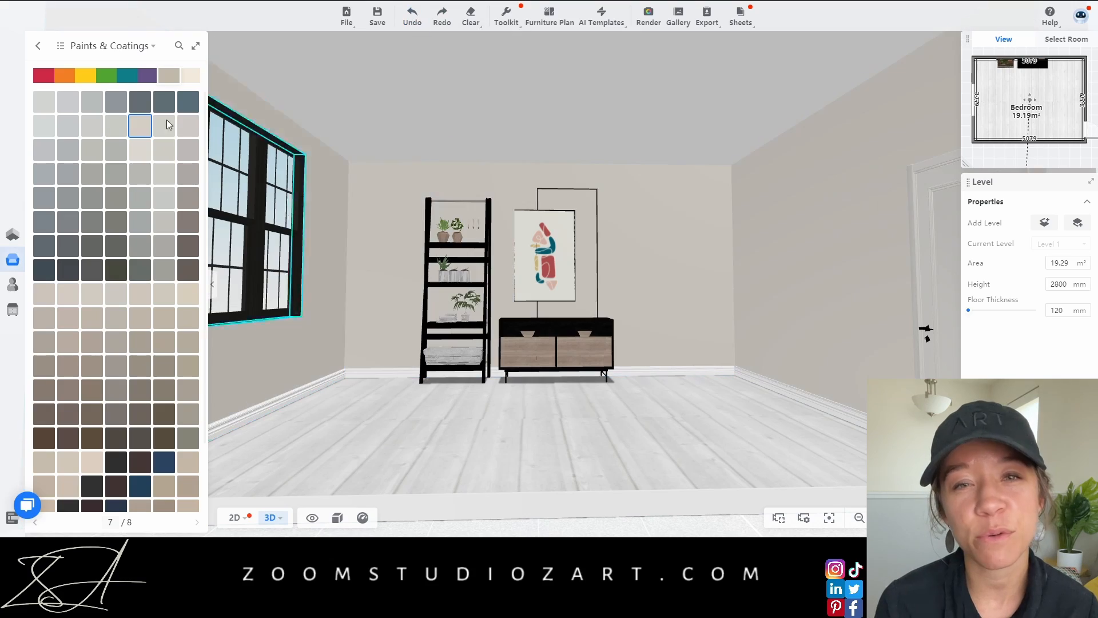
click(116, 126)
click(187, 126)
click(139, 126)
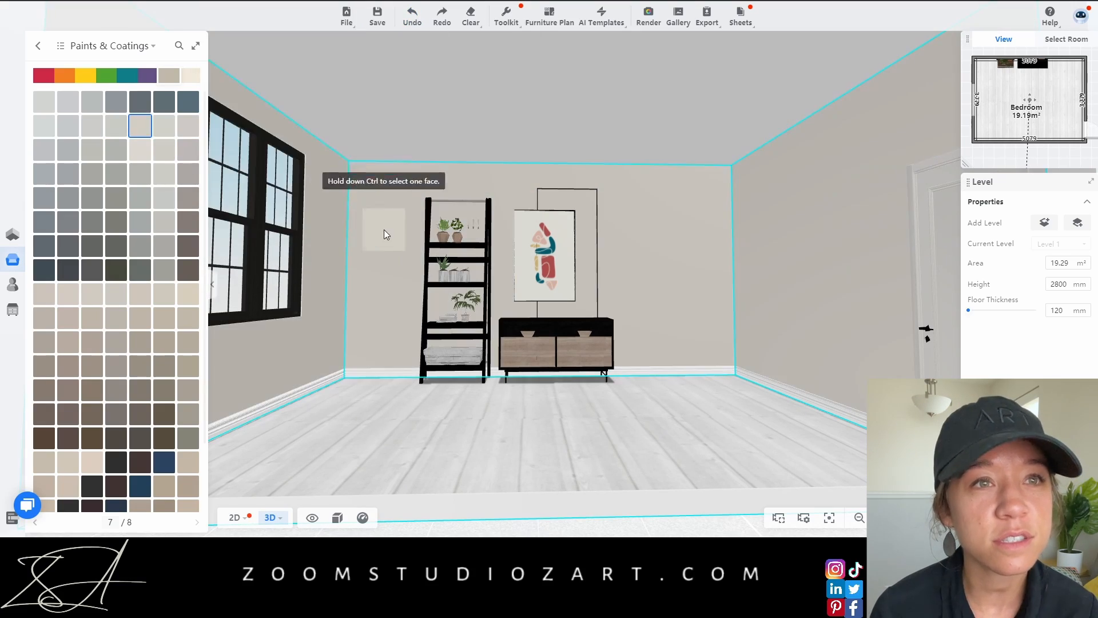
click(382, 233)
Open the flooring finishes and browse through the first wood and stone samples
mouse_move(610, 466)
mouse_down()
mouse_move(613, 475)
mouse_move(399, 471)
mouse_move(617, 471)
mouse_up()
scroll(589, 456, down, 4)
click(38, 45)
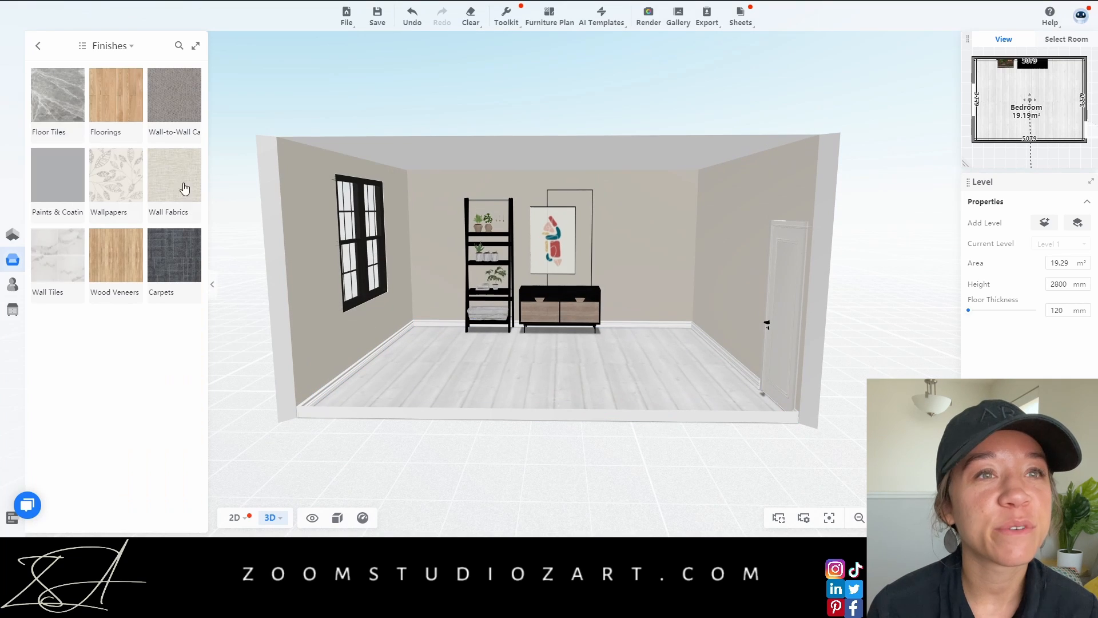
scroll(573, 473, up, 2)
click(115, 92)
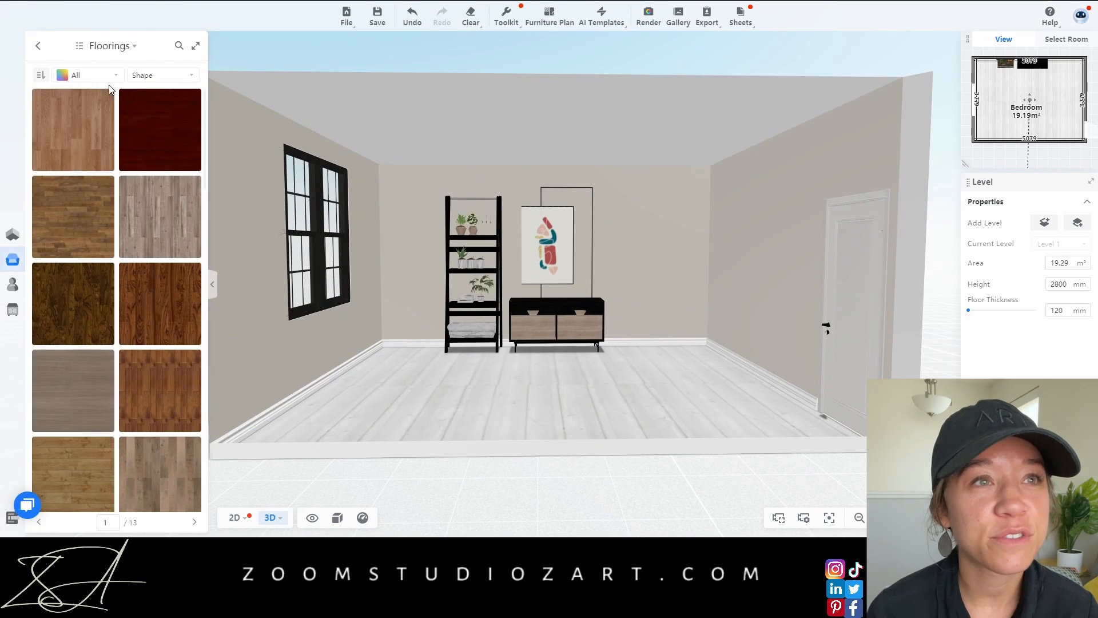
scroll(144, 397, down, 10)
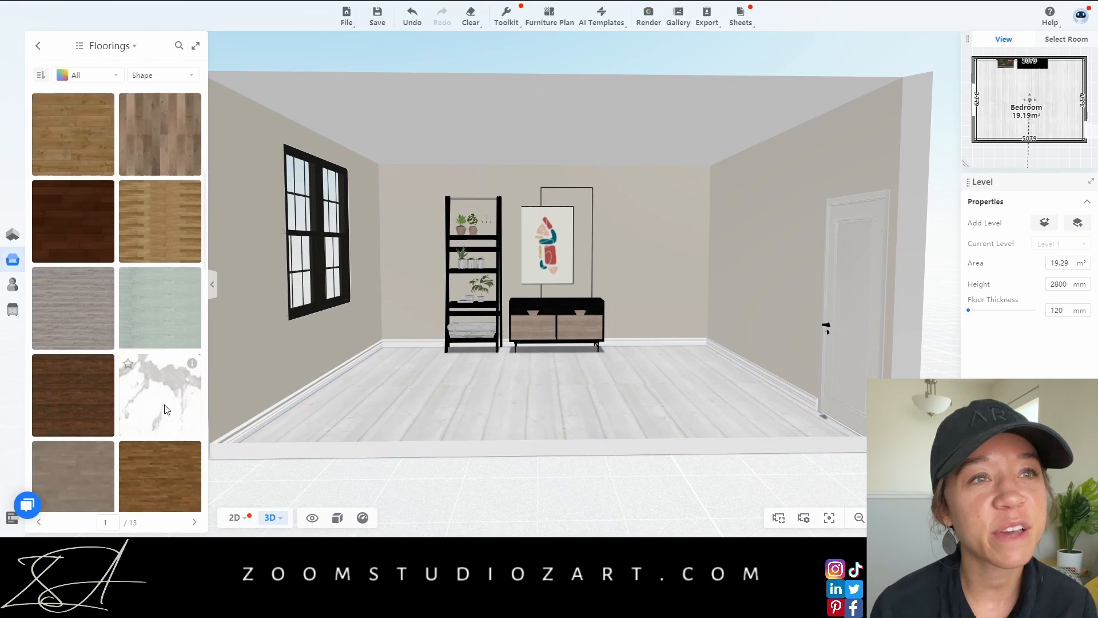
scroll(146, 280, down, 15)
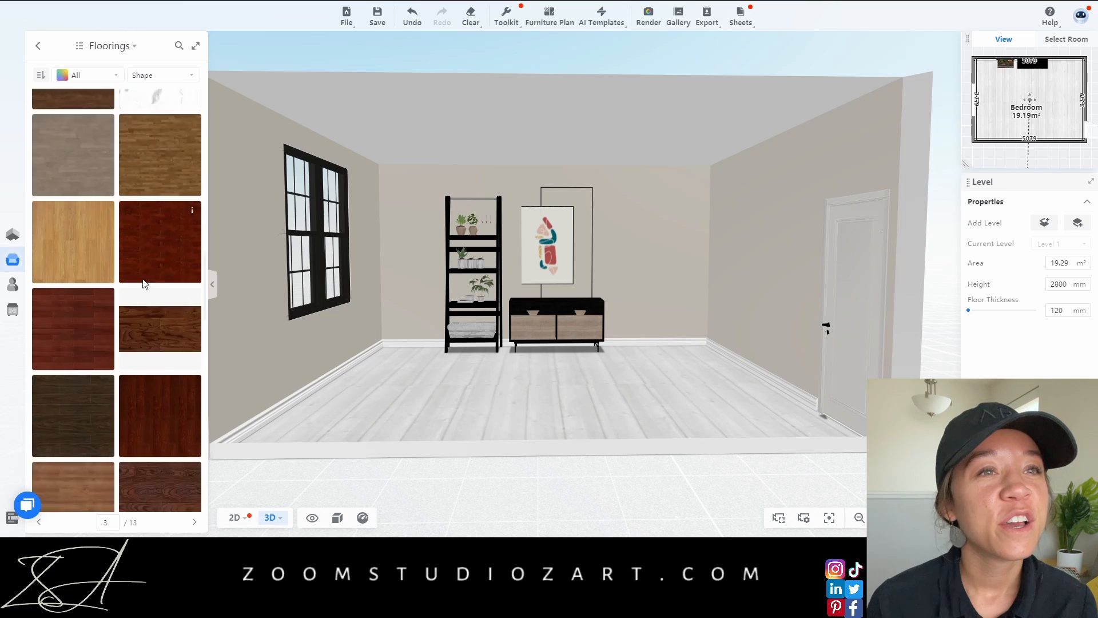
Try gray-brown wood and very dark plank floorings on the room's floor
drag(73, 250, 536, 400)
click(423, 395)
scroll(145, 395, down, 4)
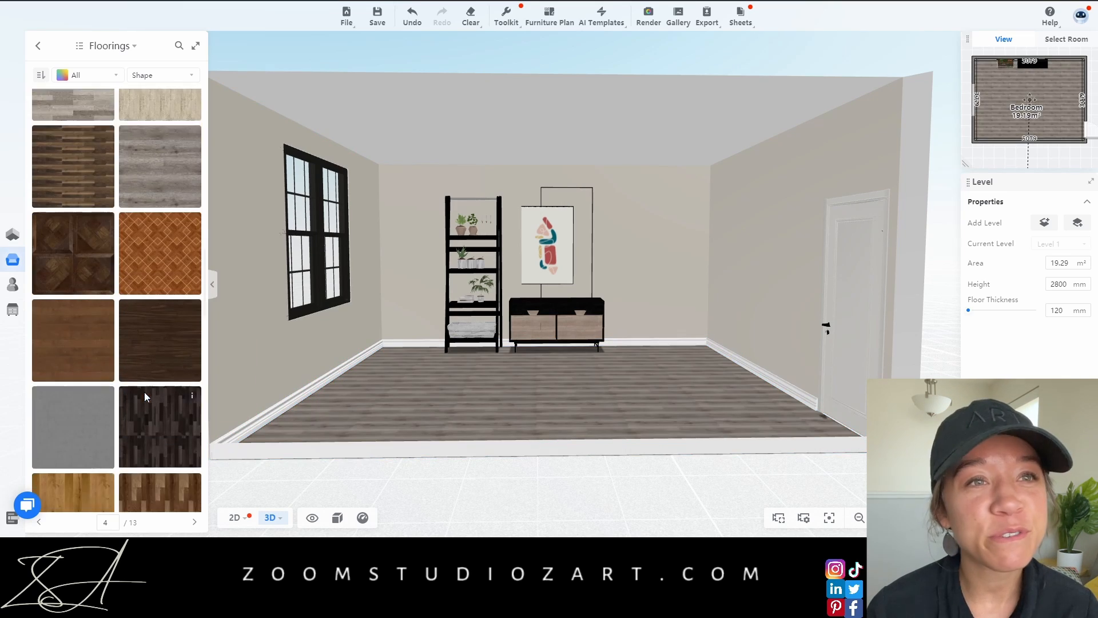
click(73, 370)
click(449, 412)
click(160, 370)
click(514, 412)
scroll(111, 440, down, 1)
scroll(111, 443, down, 5)
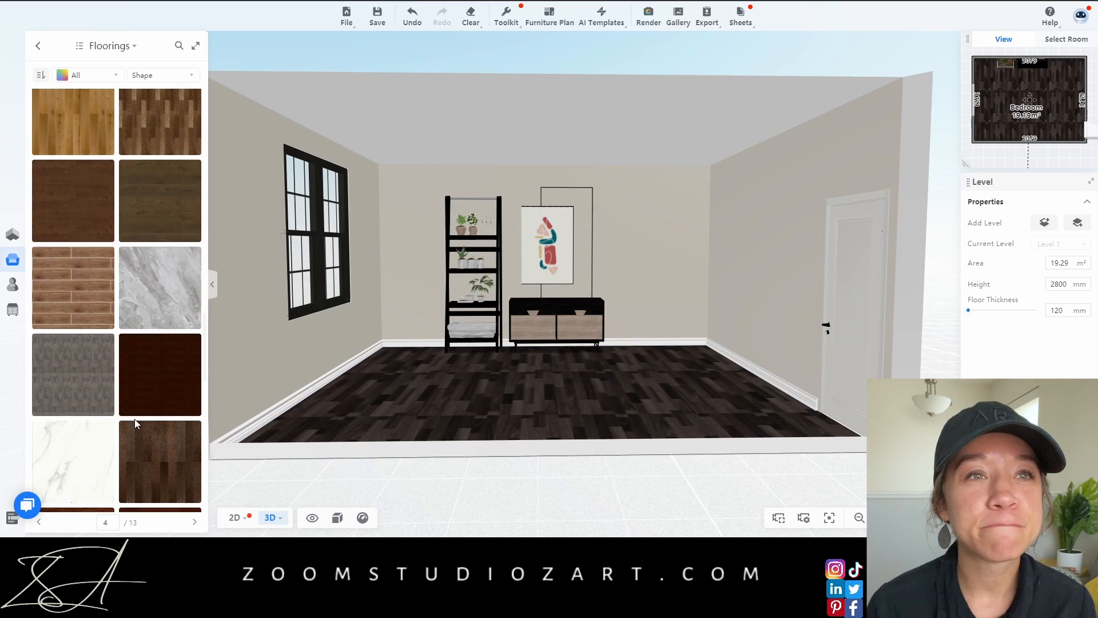
Try a gray sample and the white veined marble flooring across the room's floor
click(160, 289)
click(447, 397)
scroll(92, 424, down, 1)
click(73, 404)
click(480, 420)
drag(572, 514, 590, 498)
Try the gray herringbone flooring and another sample in place of the white marble, undoing each trial
scroll(128, 421, down, 6)
scroll(125, 387, down, 8)
click(73, 272)
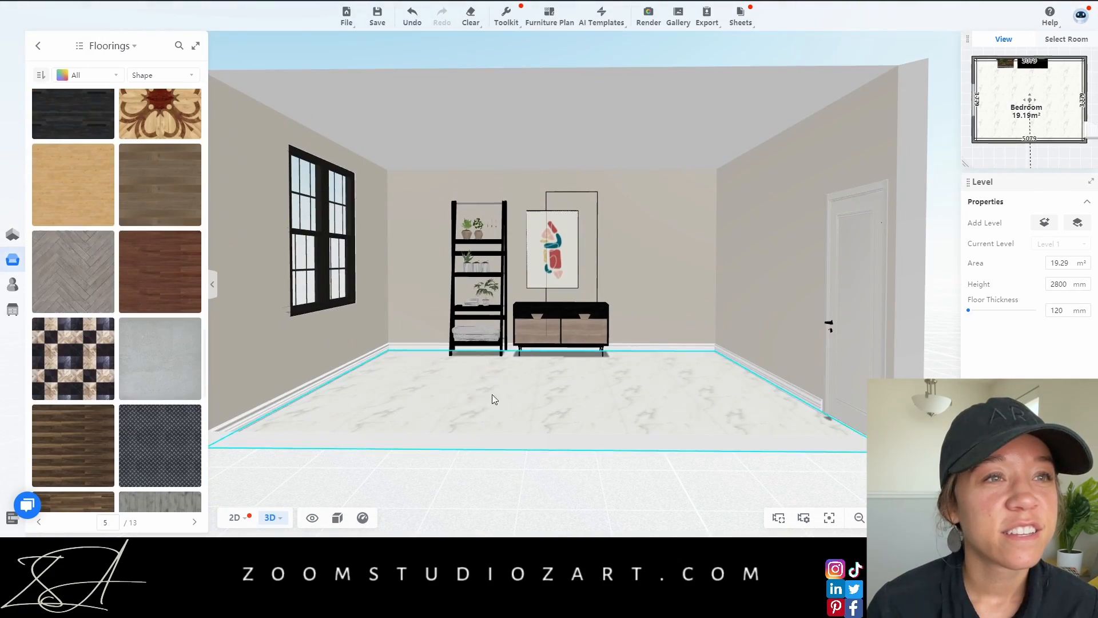
click(491, 396)
mouse_move(491, 396)
mouse_down()
mouse_move(491, 457)
mouse_move(491, 396)
mouse_up()
click(413, 21)
scroll(120, 407, down, 2)
click(152, 413)
click(544, 404)
click(413, 17)
scroll(152, 328, down, 10)
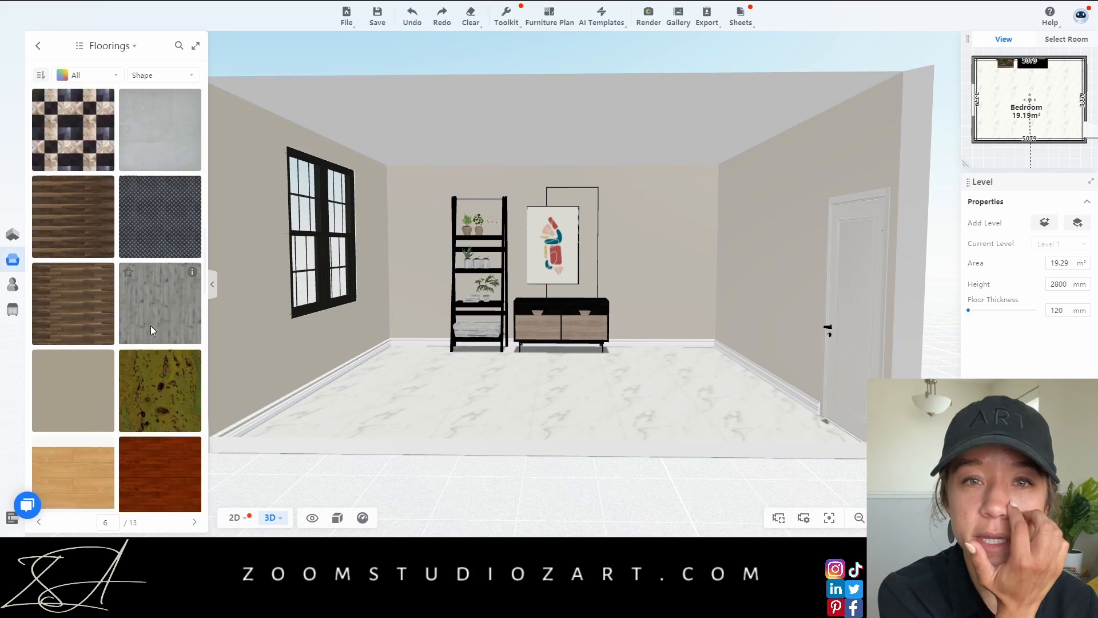
Try the weathered gray wood flooring and another wood sample on the floor, reverting to the white marble
click(158, 349)
click(457, 410)
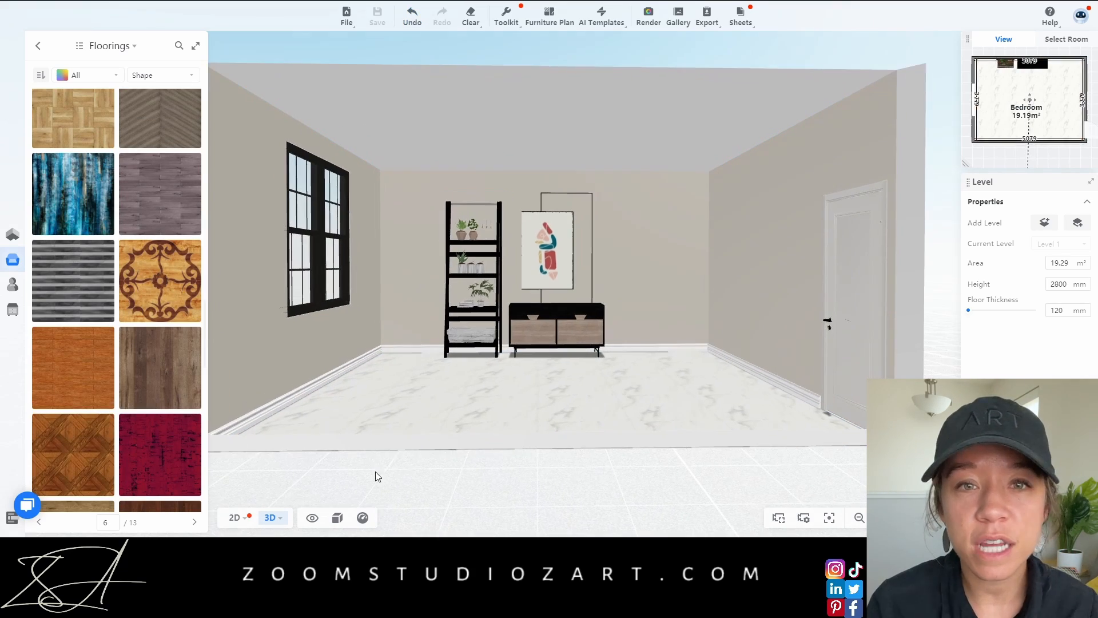
scroll(101, 382, down, 5)
click(86, 412)
click(515, 400)
drag(600, 486, 601, 526)
scroll(143, 354, down, 3)
Try the solid gray geometric flooring and a further sample on the floor, undoing both
click(152, 340)
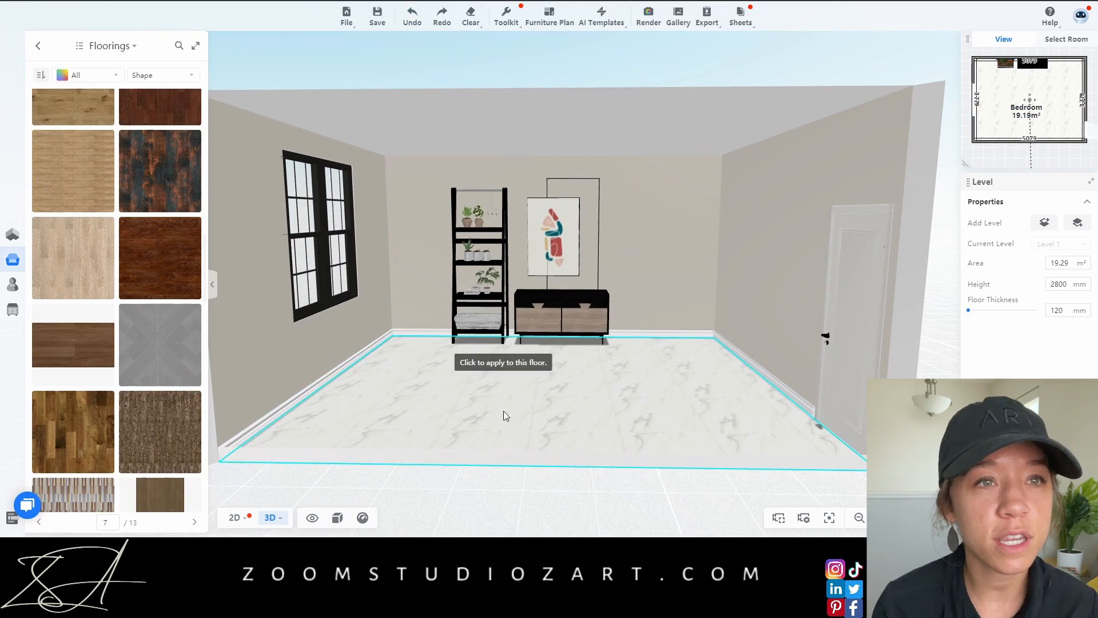
click(502, 413)
mouse_move(543, 486)
mouse_down()
mouse_move(569, 505)
mouse_move(544, 486)
mouse_up()
click(412, 17)
scroll(136, 354, down, 6)
scroll(138, 357, down, 3)
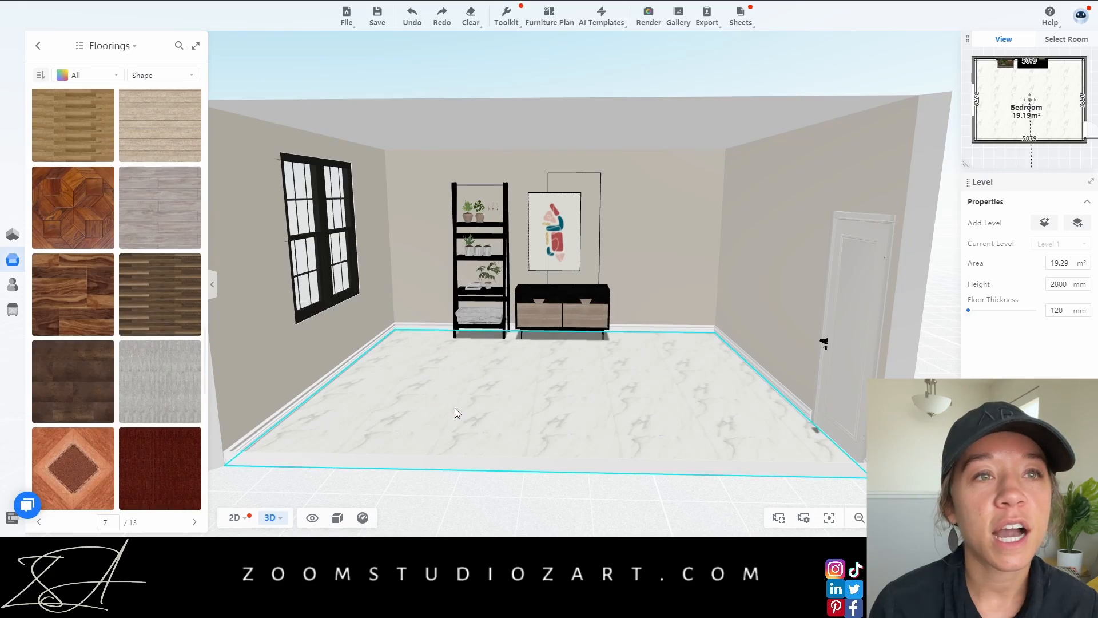
click(415, 12)
Lay the light gray-beige wood plank flooring across the room's floor
scroll(143, 353, down, 6)
click(80, 300)
click(497, 412)
drag(566, 520, 513, 485)
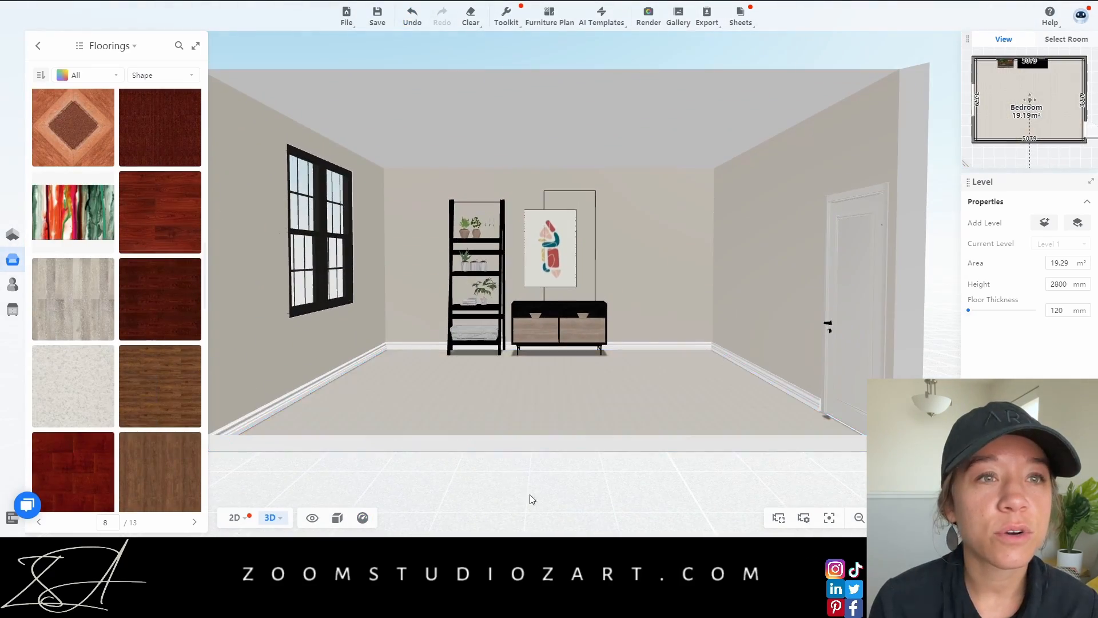
click(441, 16)
mouse_move(543, 309)
mouse_down()
mouse_move(446, 326)
mouse_move(542, 323)
mouse_up()
scroll(162, 404, down, 4)
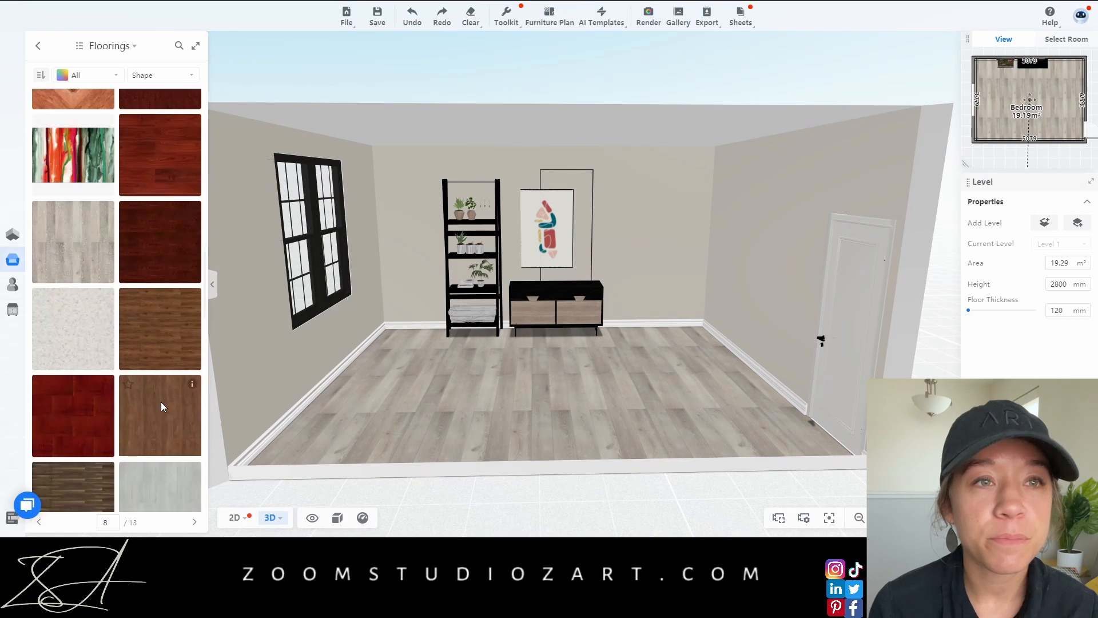
Try dark purplish-brown wood planks and other plank samples on the floor, undoing each trial
click(402, 23)
scroll(143, 315, down, 4)
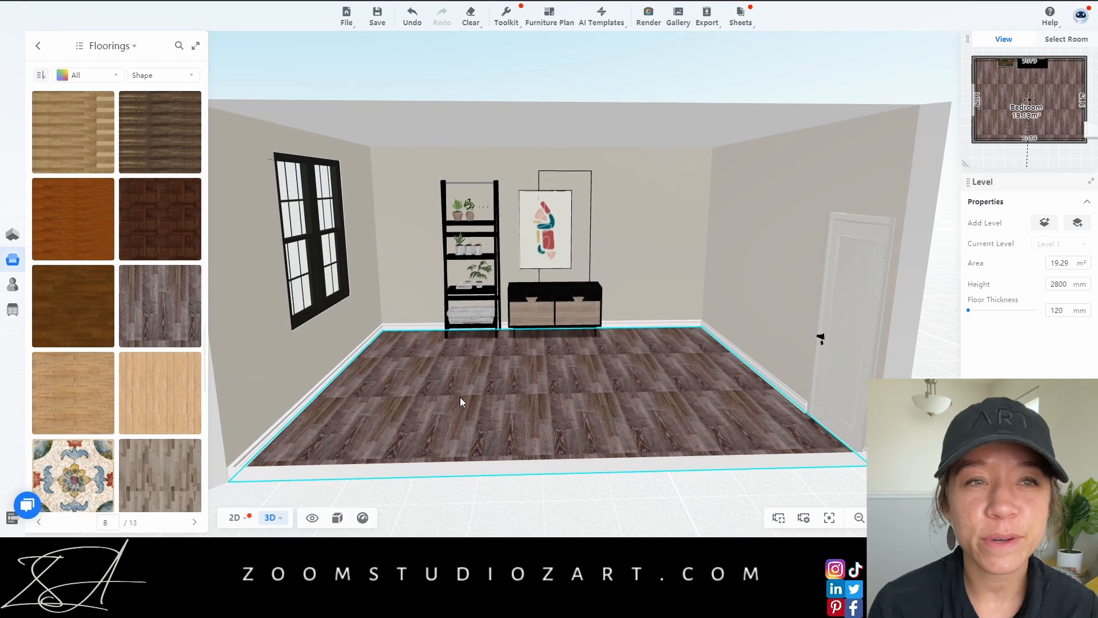
key(ctrl+z)
scroll(162, 429, down, 1)
scroll(108, 396, down, 4)
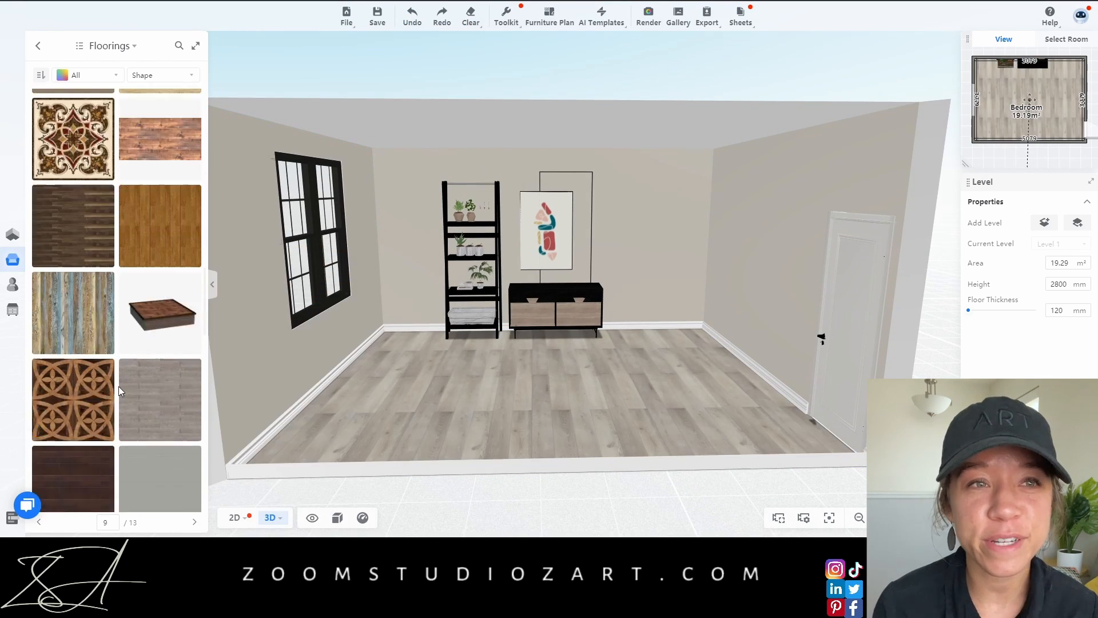
key(ctrl+z)
scroll(157, 431, up, 2)
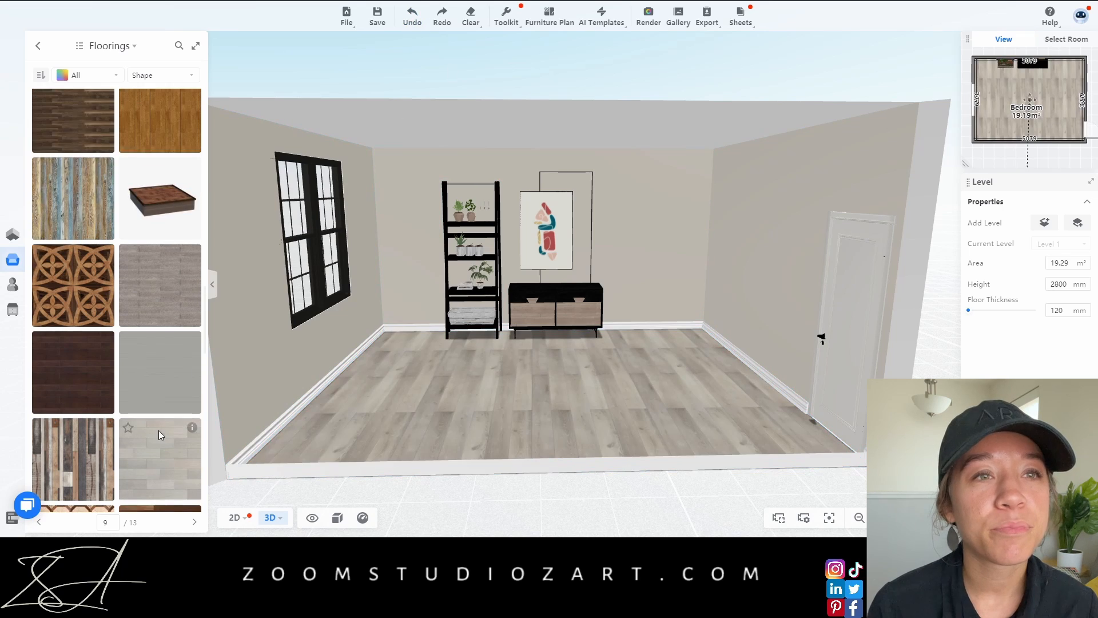
click(158, 431)
key(ctrl+z)
Try the white wood plank flooring and another sample on the floor, undoing both
scroll(143, 322, down, 4)
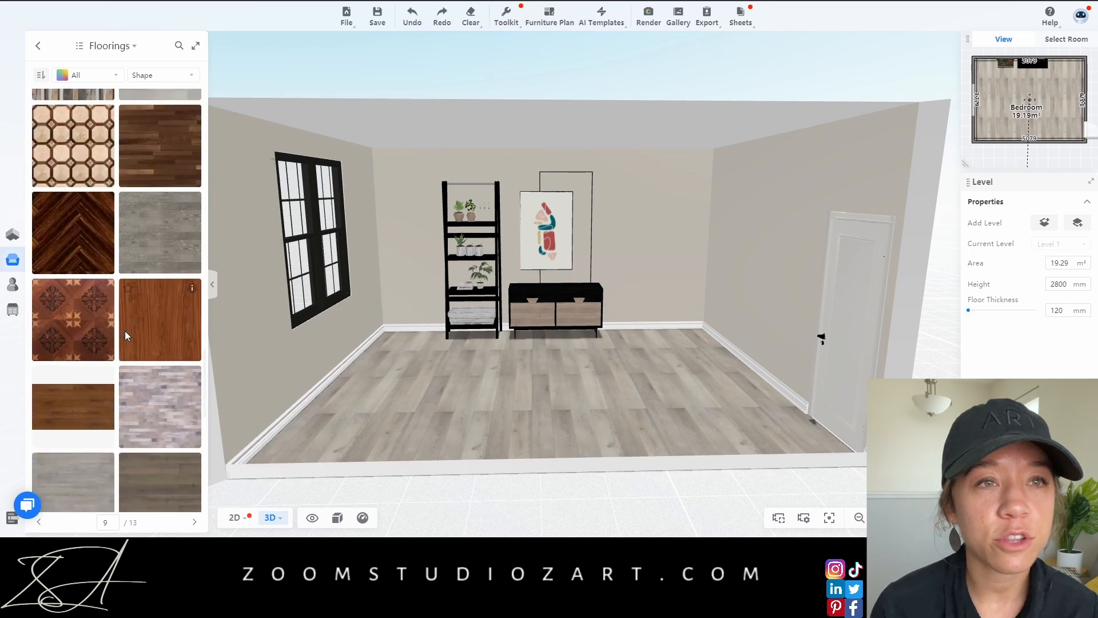
scroll(114, 286, down, 2)
click(73, 267)
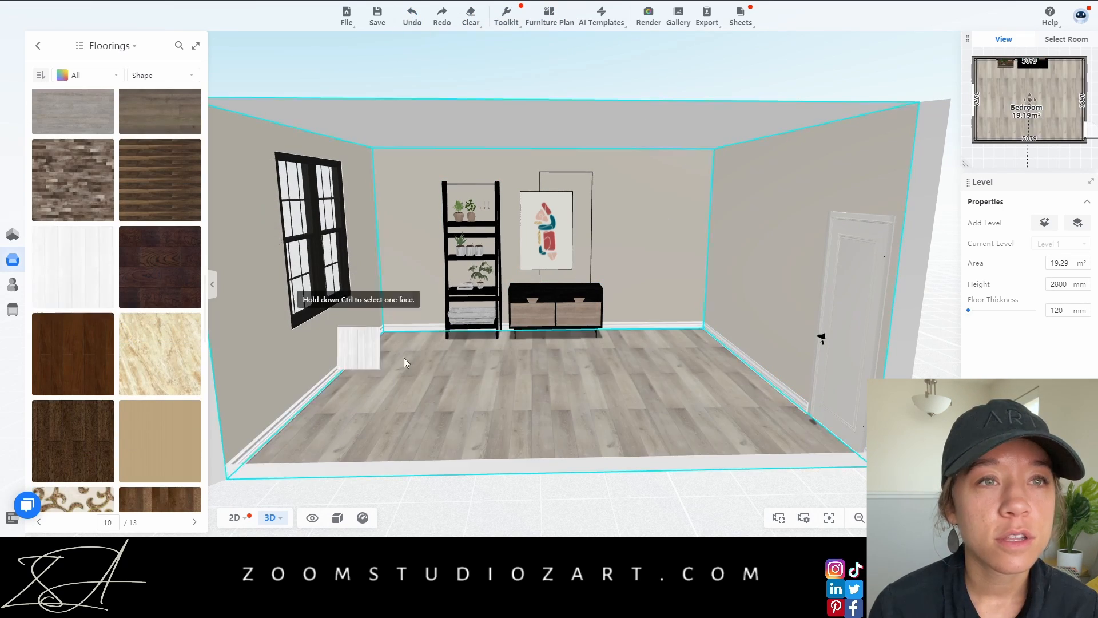
click(420, 13)
scroll(121, 374, down, 6)
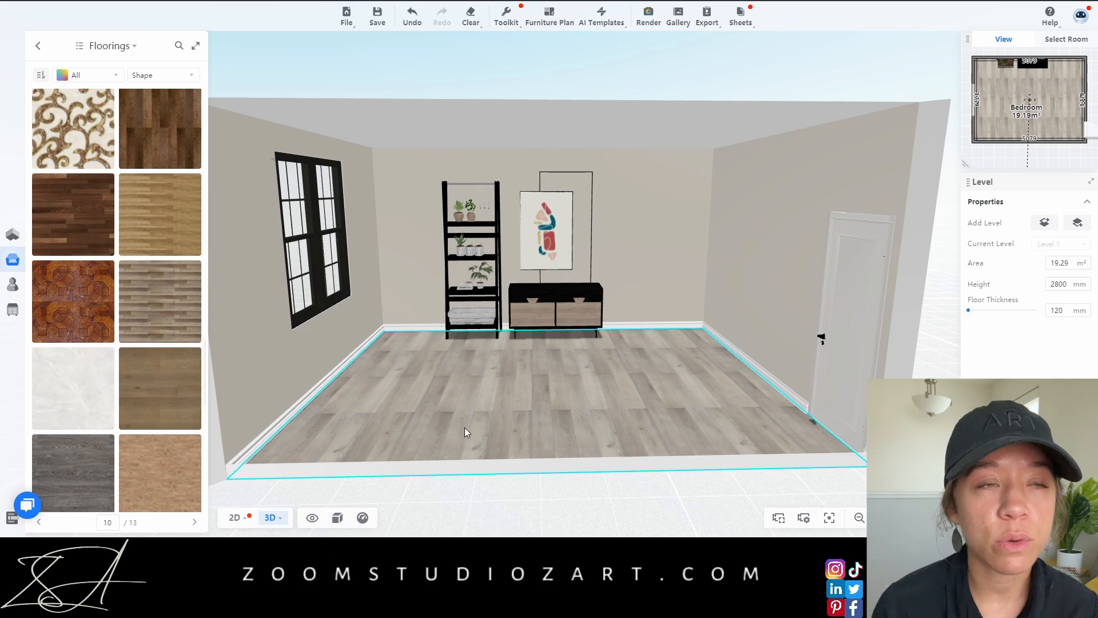
mouse_move(502, 469)
mouse_down()
mouse_move(645, 509)
mouse_move(503, 474)
mouse_up()
key(ctrl+z)
Leave the finishes and browse the rugs in the fabrics catalogue
drag(645, 474, 645, 494)
click(37, 45)
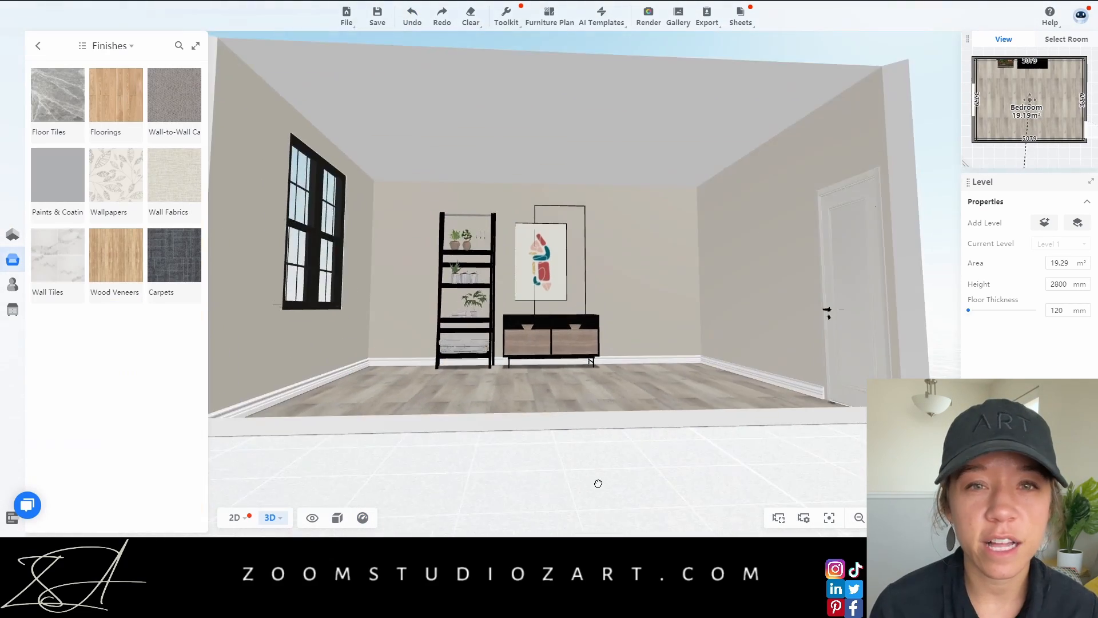
click(38, 45)
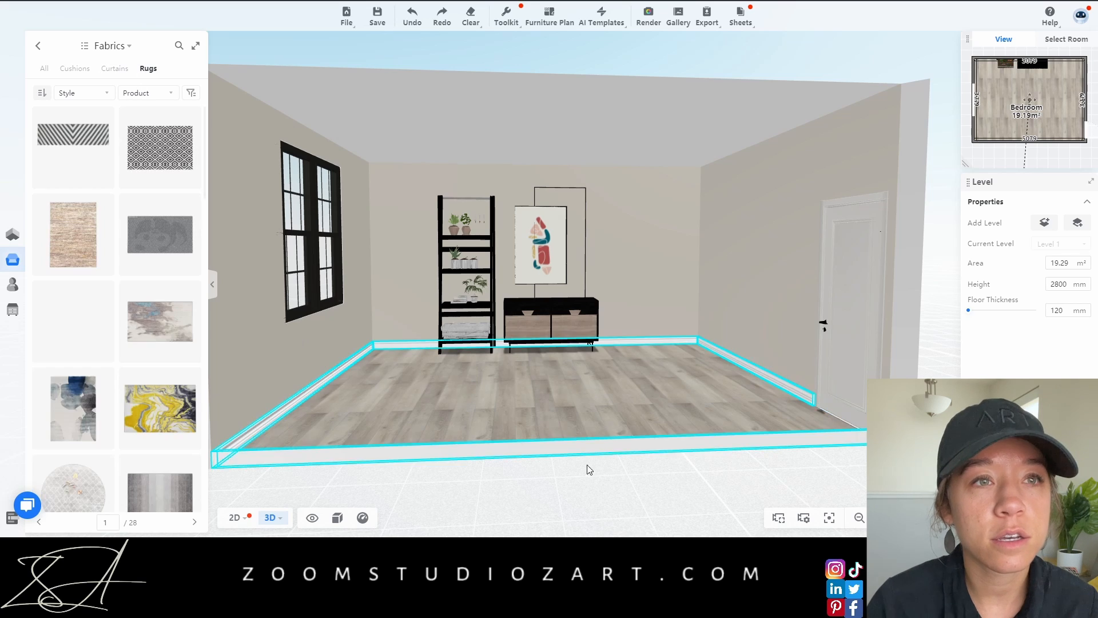
scroll(589, 469, up, 5)
scroll(143, 332, down, 10)
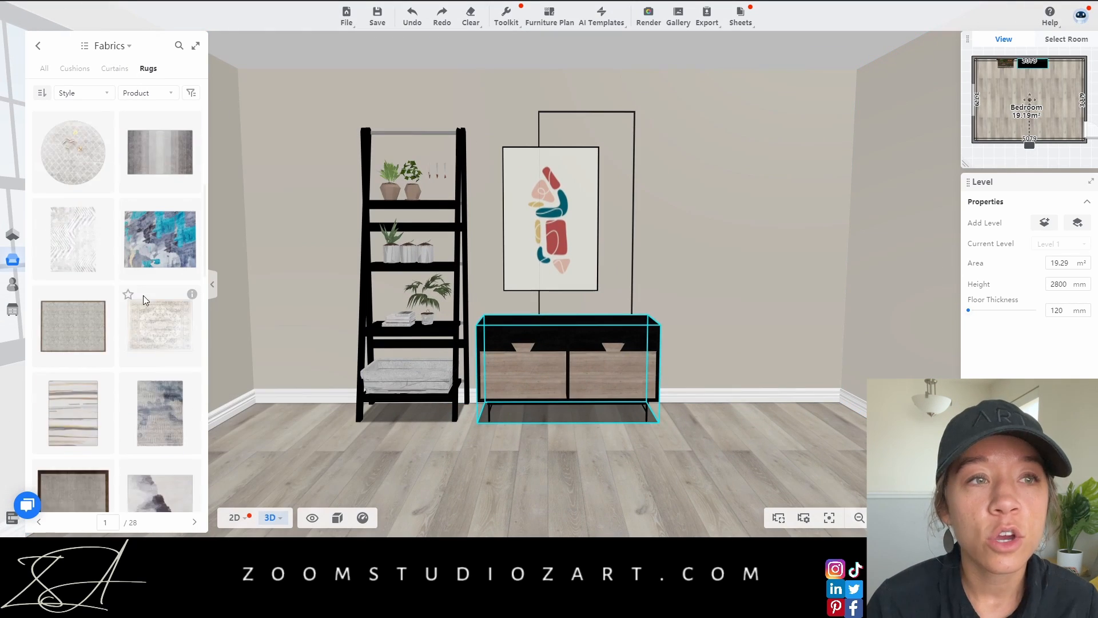
Try the streaked gray rug in front of the shelf and cabinet, and delete it again
click(73, 302)
click(503, 469)
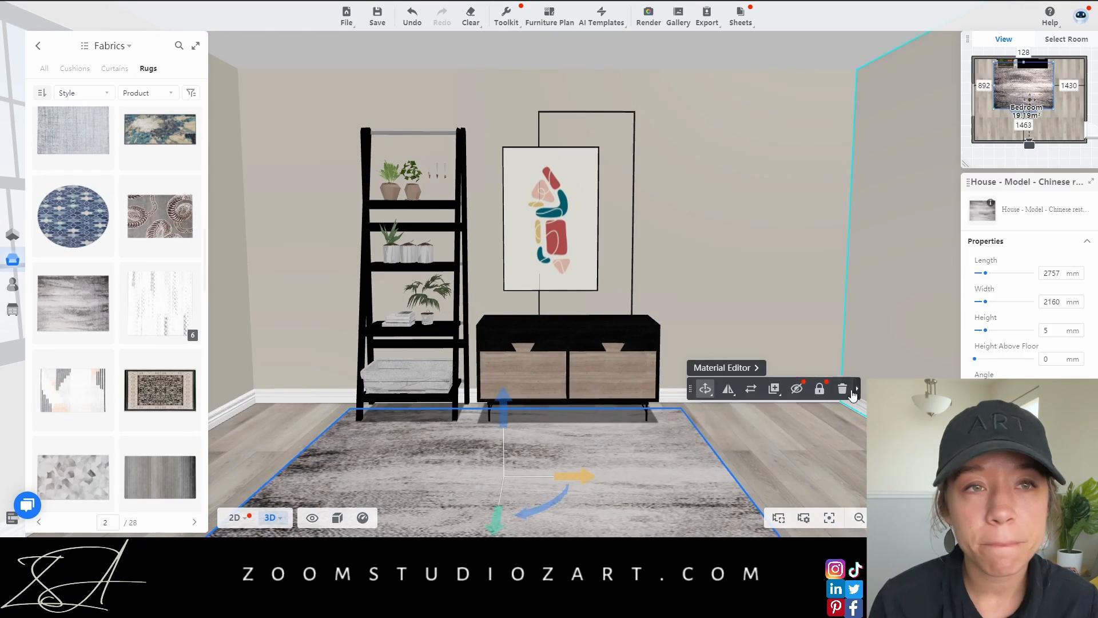
click(842, 389)
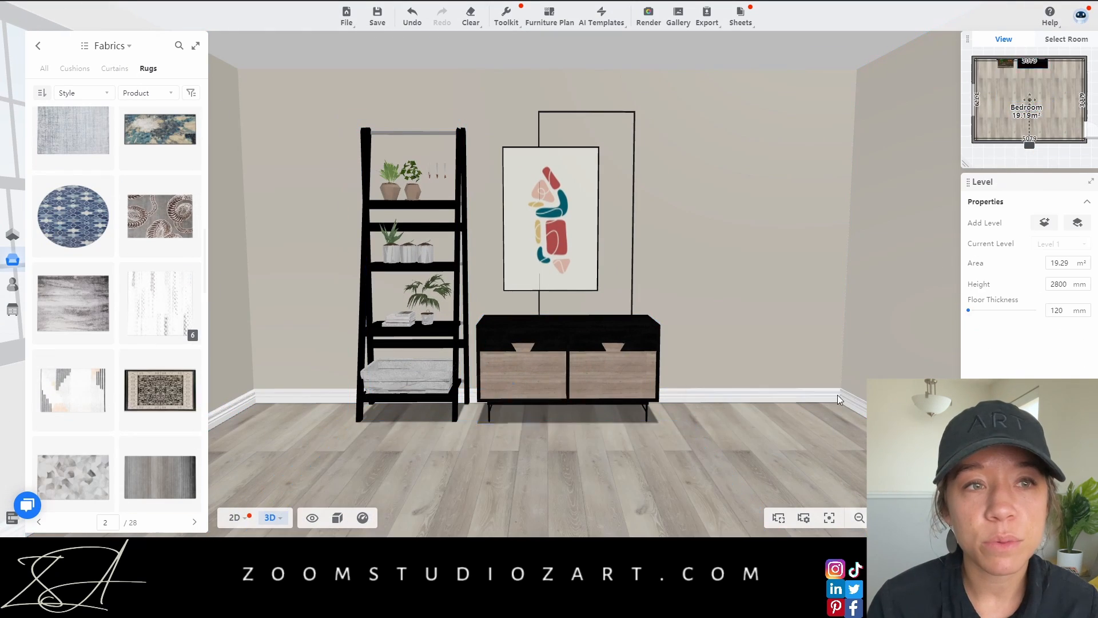
scroll(63, 260, down, 7)
scroll(143, 294, down, 2)
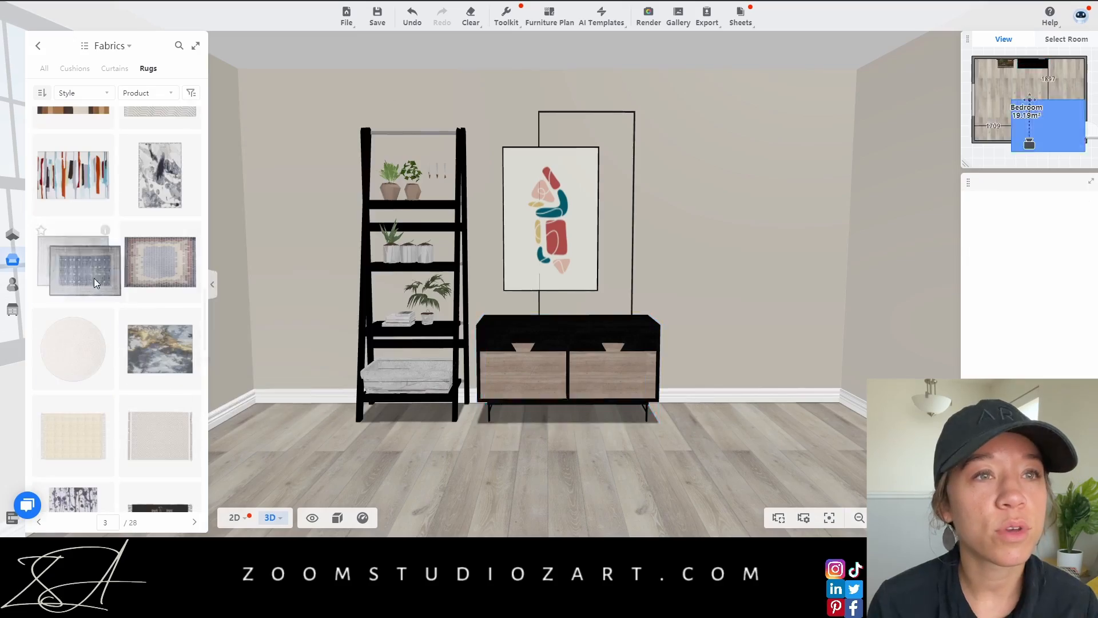
Place the blue patterned rug in front of the cabinet and open it in the Material Editor
click(85, 264)
click(524, 488)
double_click(609, 482)
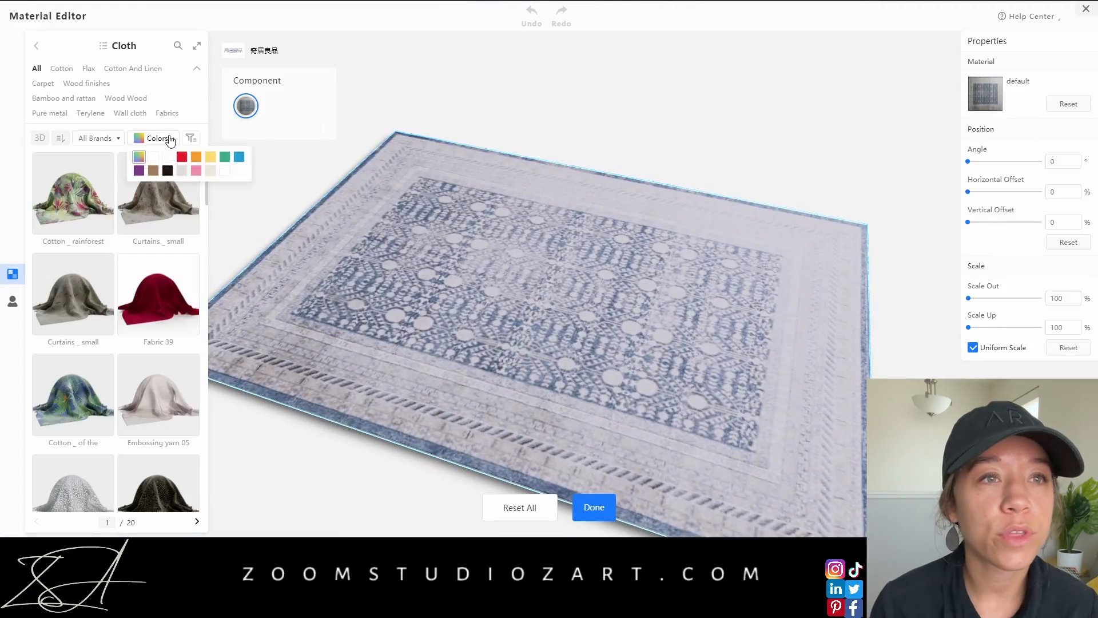
Try Carpet 2 and another black cloth material on the rug, and reset it to its original material
click(167, 170)
click(74, 366)
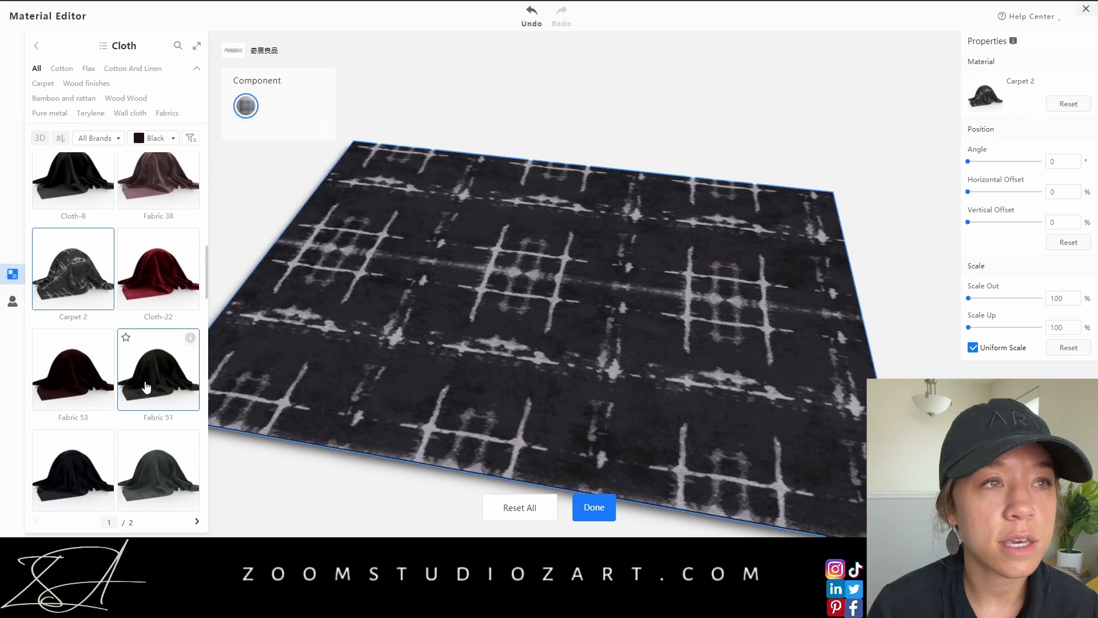
scroll(145, 384, down, 10)
click(157, 257)
click(196, 521)
click(531, 508)
click(594, 506)
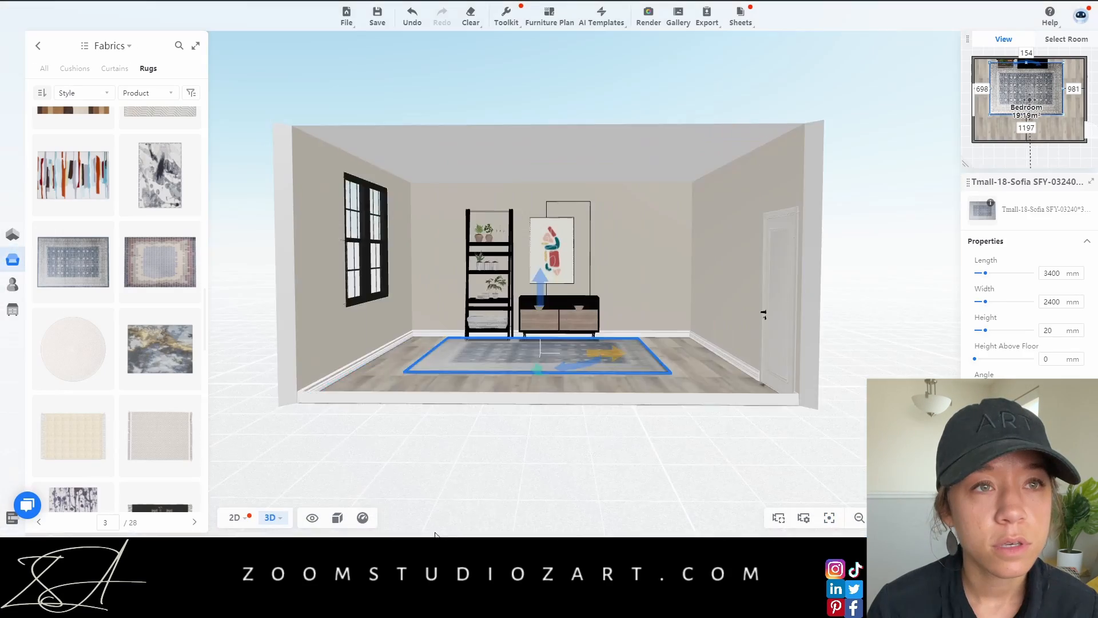
Replace the blue rug with the Safavieh Persian Garden rug in front of the cabinet and view it in 3D
scroll(164, 294, down, 10)
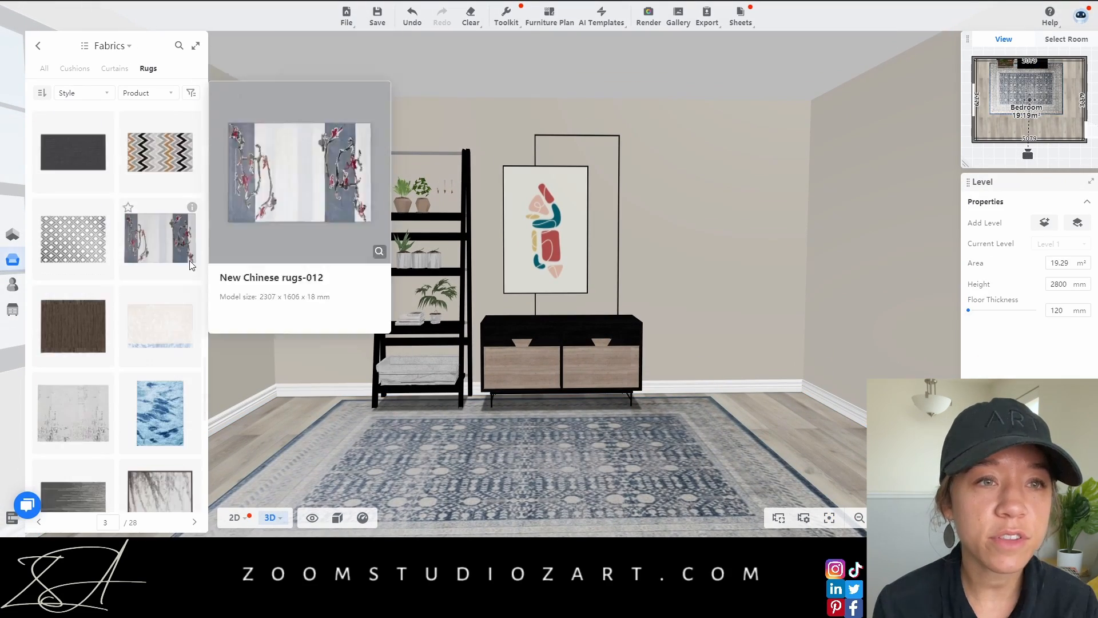
scroll(182, 379, down, 10)
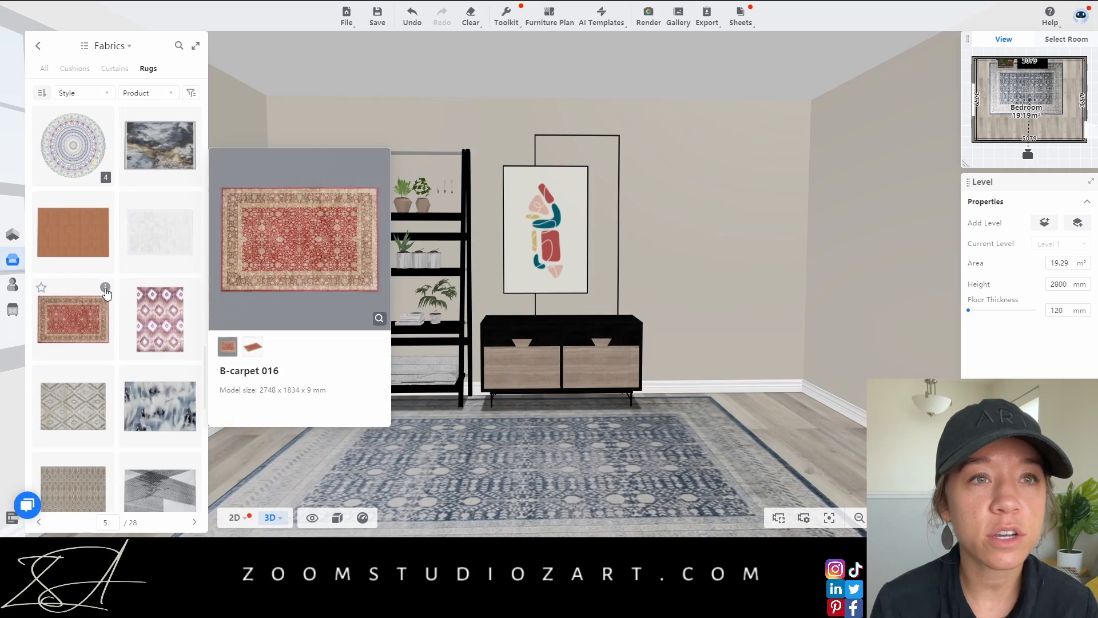
drag(178, 286, 509, 406)
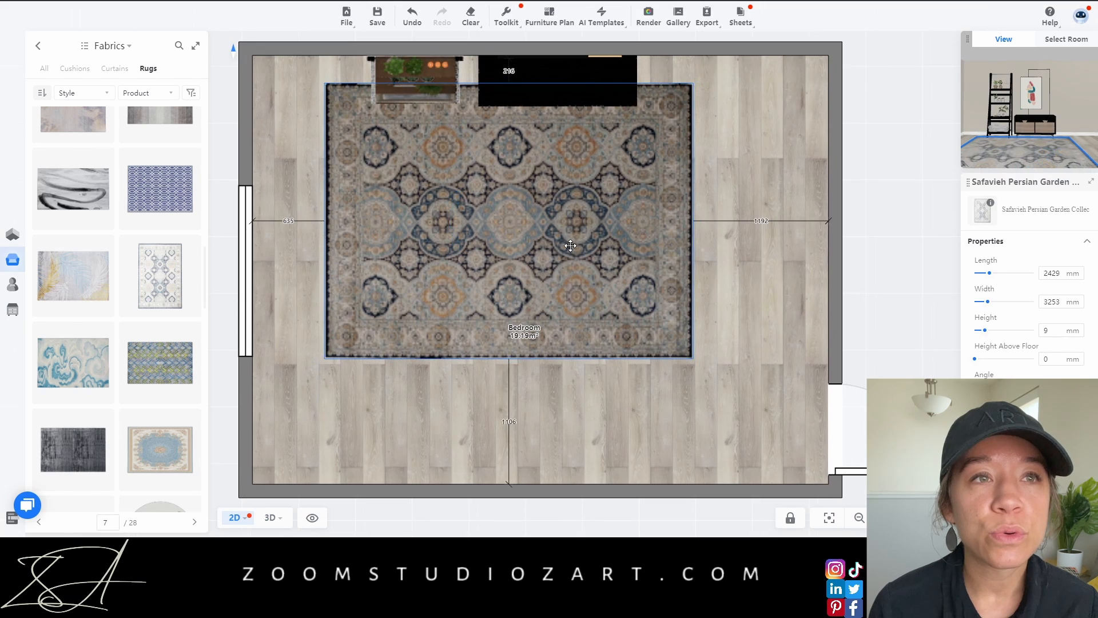
click(270, 517)
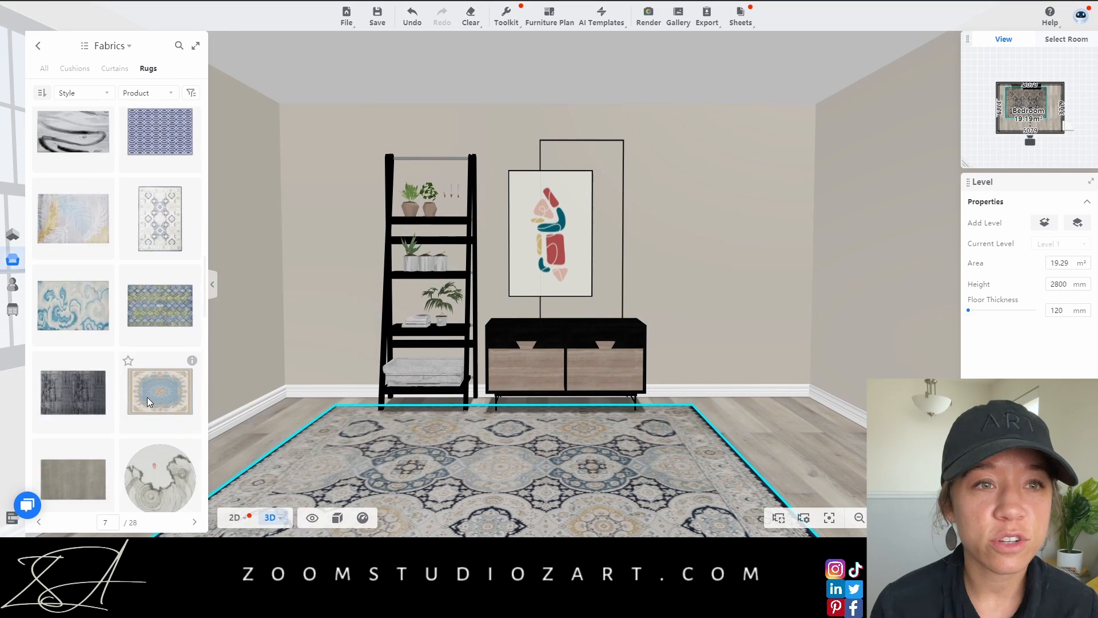
Browse the rug library for alternatives to the patterned rug that suit the wall art
scroll(160, 406, down, 10)
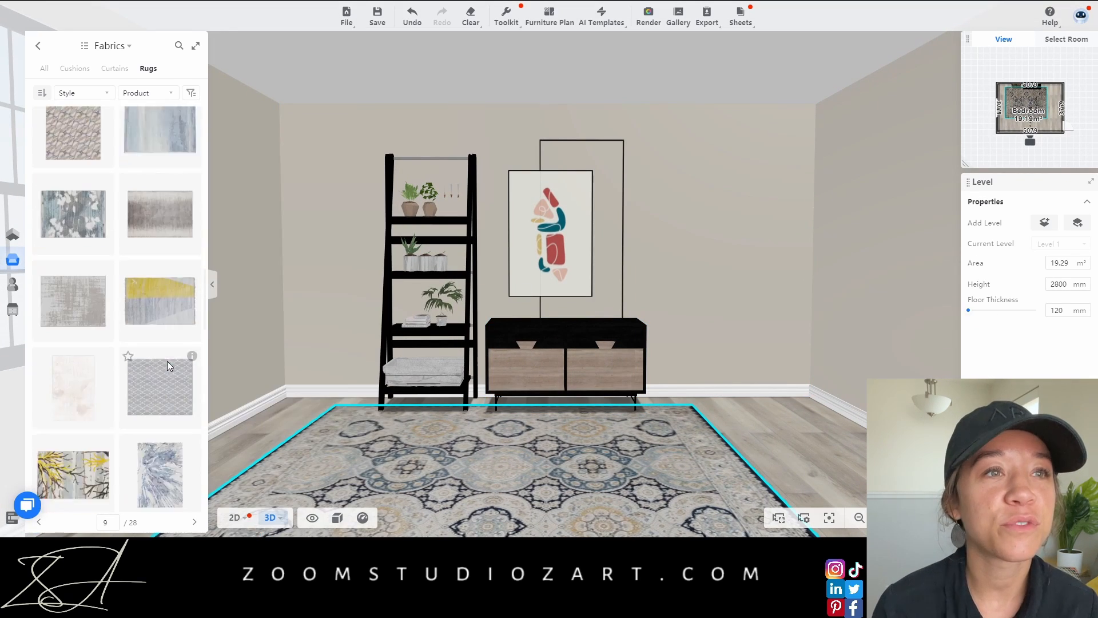
scroll(173, 369, down, 8)
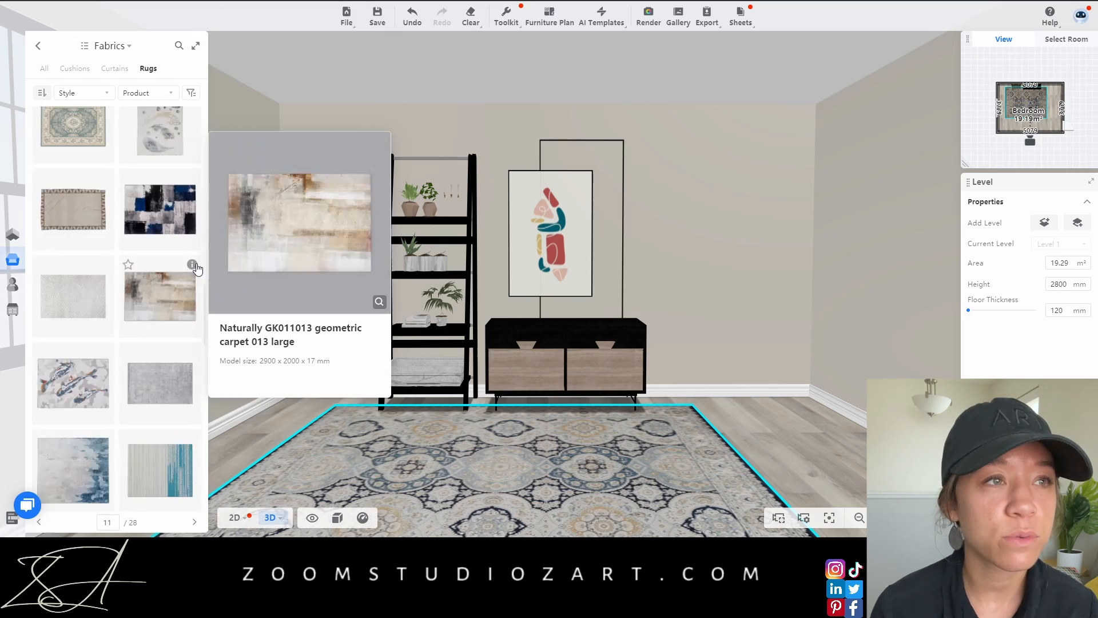
mouse_move(109, 273)
scroll(115, 429, down, 5)
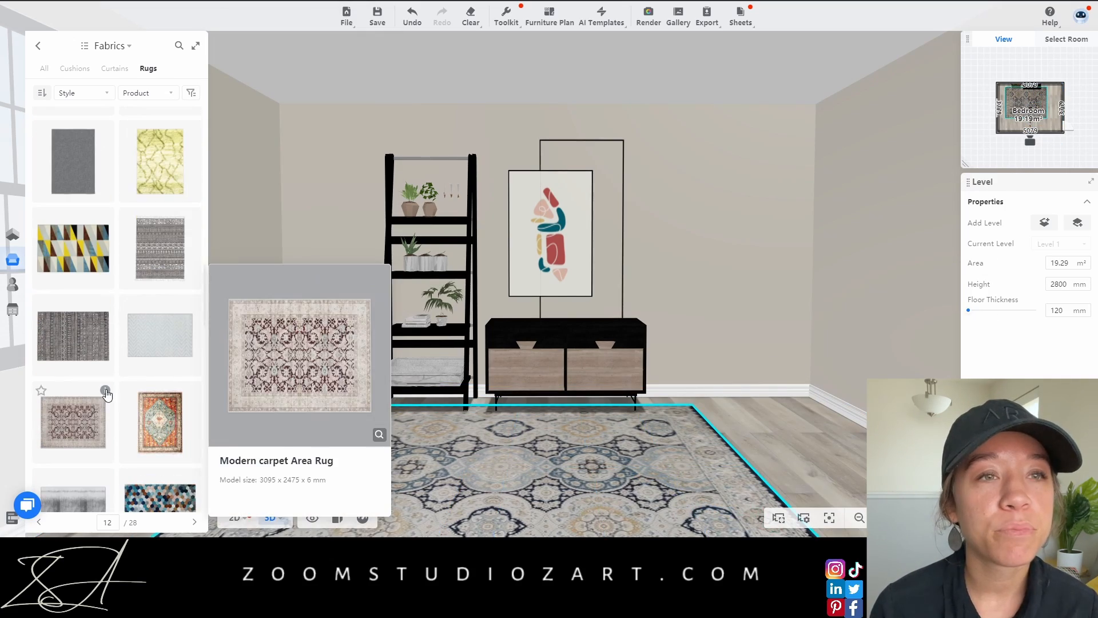
scroll(157, 400, down, 5)
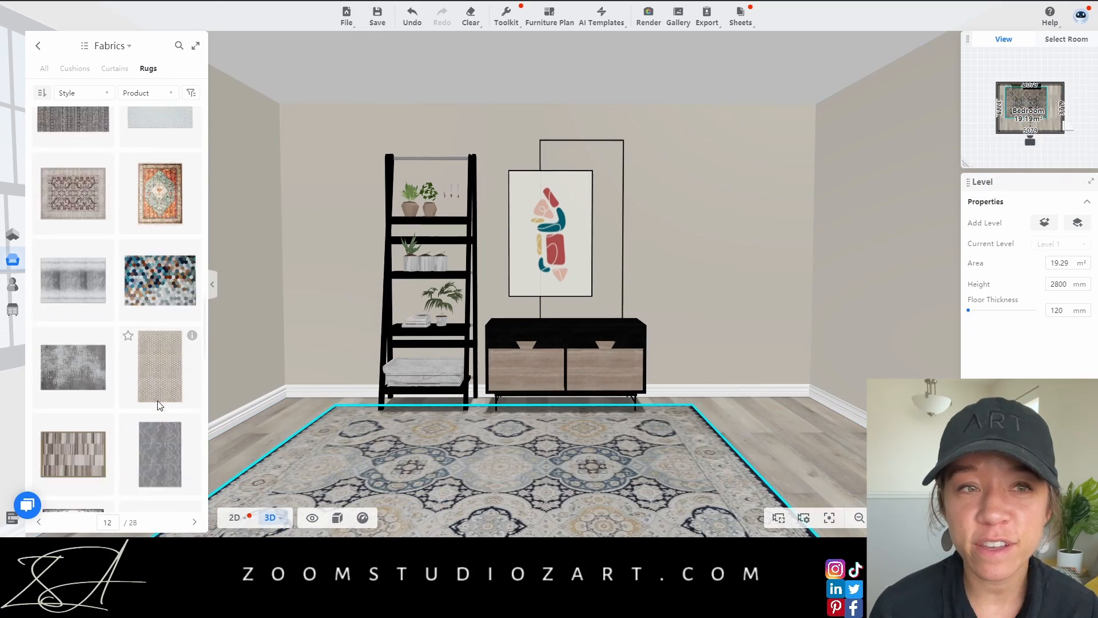
scroll(149, 337, down, 8)
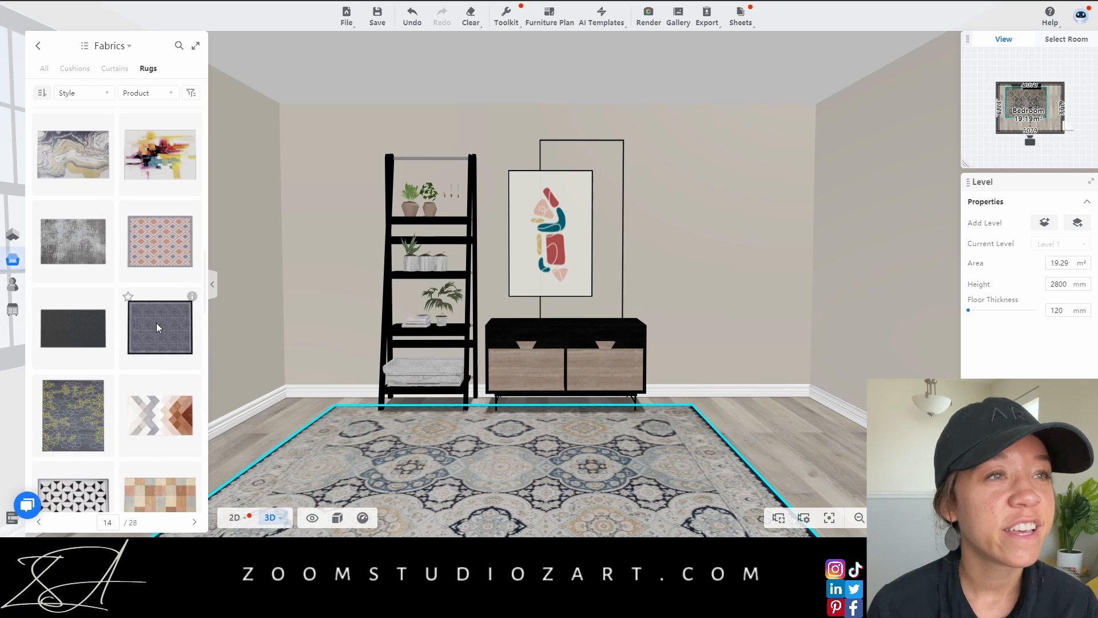
scroll(131, 320, down, 10)
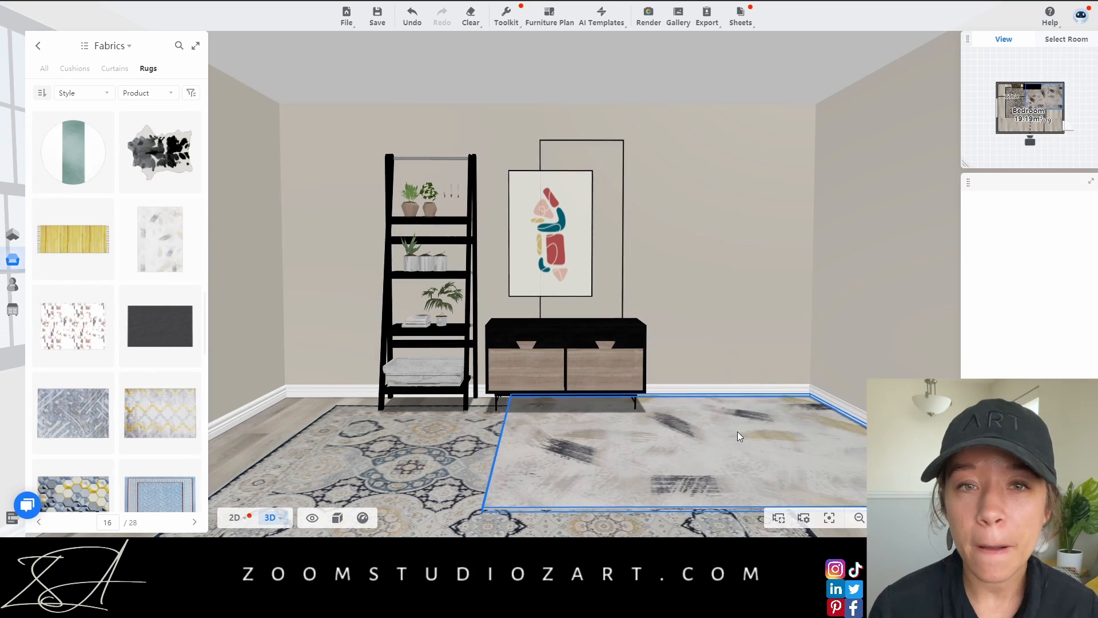
mouse_move(106, 246)
scroll(143, 286, down, 5)
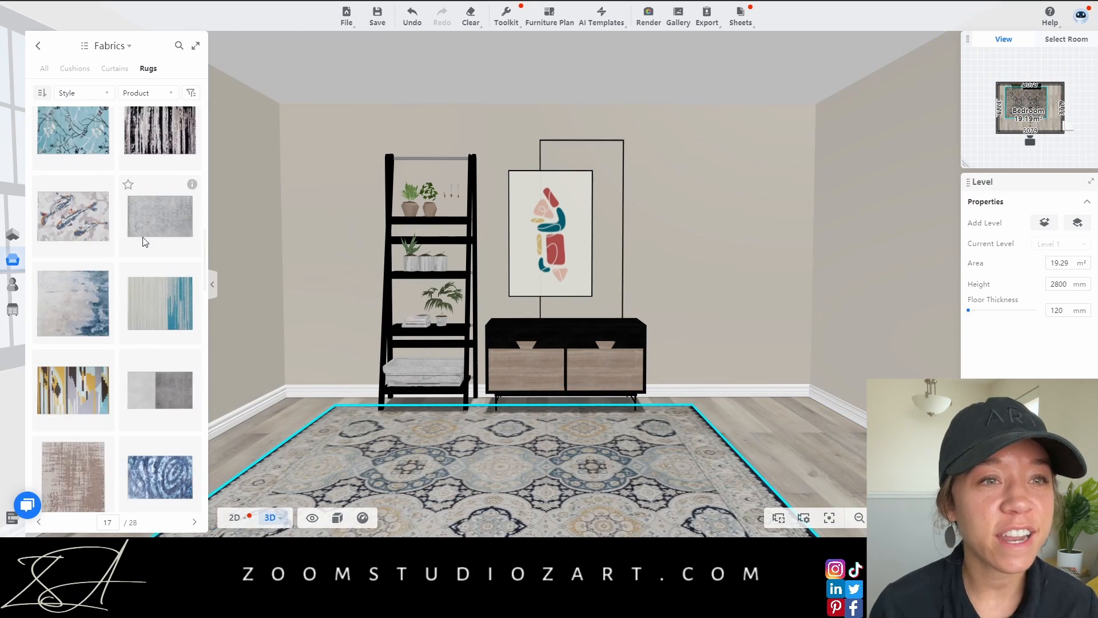
Try the streaked multicolor Hodis rug in place of the patterned rug, enlarging its length and width, and undo the swap
scroll(184, 338, down, 10)
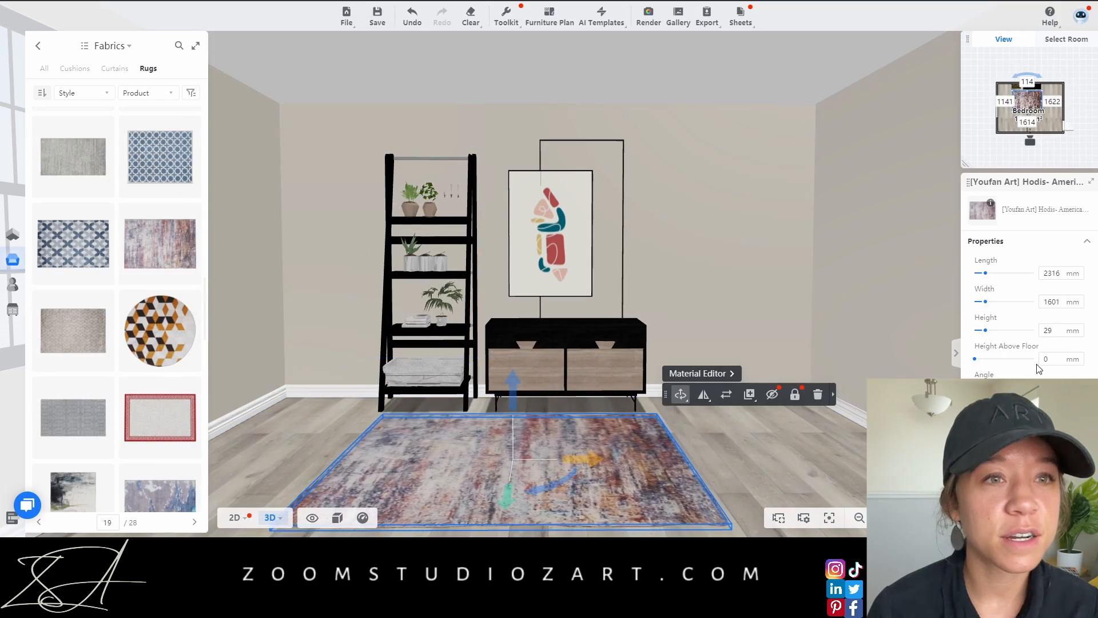
drag(981, 272, 991, 273)
drag(981, 302, 990, 304)
click(812, 412)
scroll(538, 401, down, 3)
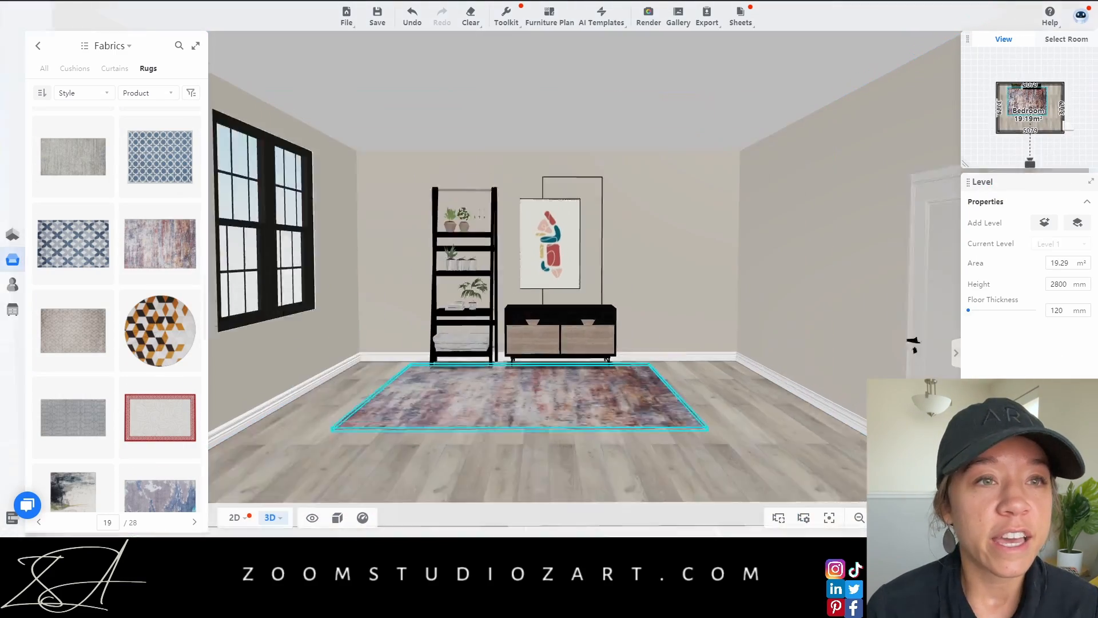
scroll(537, 343, up, 3)
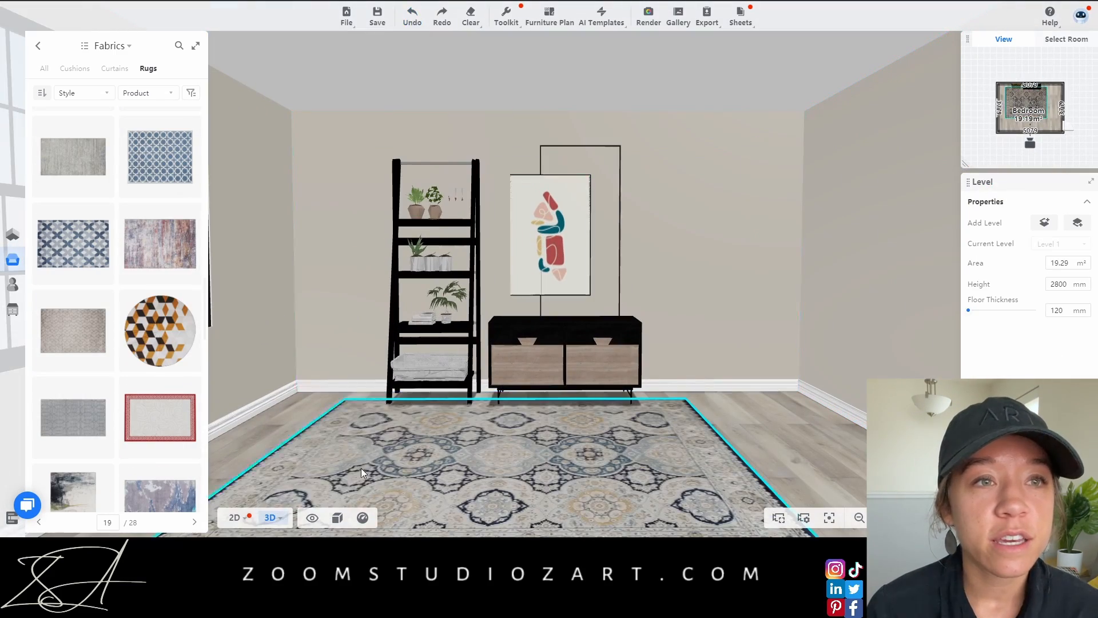
Try the off-white and black abstract rug in front of the cabinet
scroll(115, 309, down, 5)
click(73, 218)
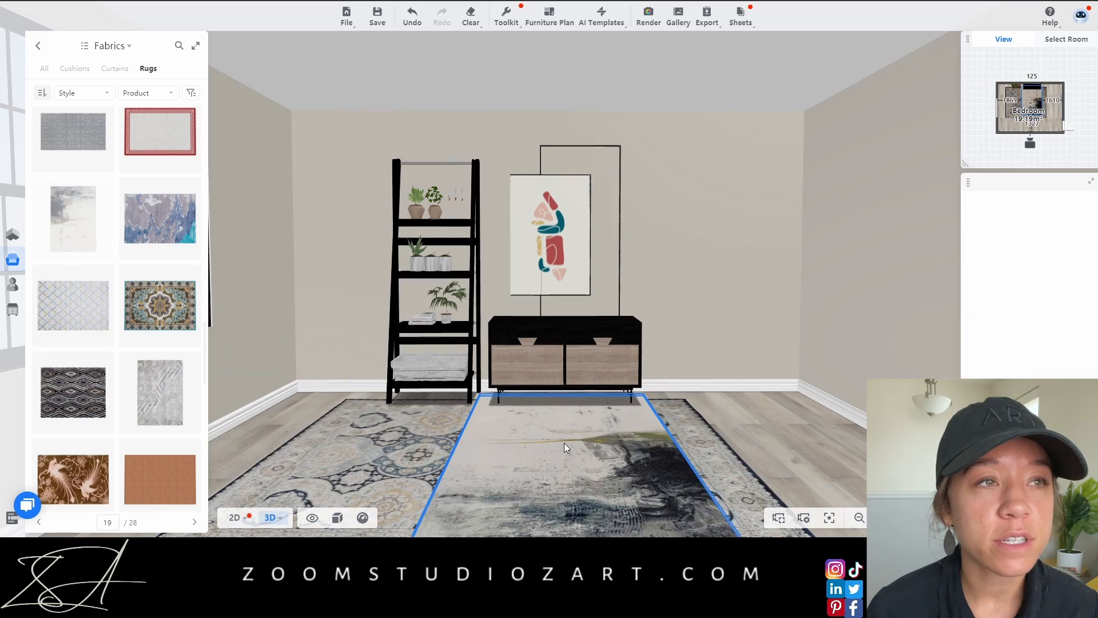
key(Escape)
Try the streaked brown, black and white rug in front of the shelf and cabinet, and undo the replacement
scroll(96, 270, down, 15)
click(145, 355)
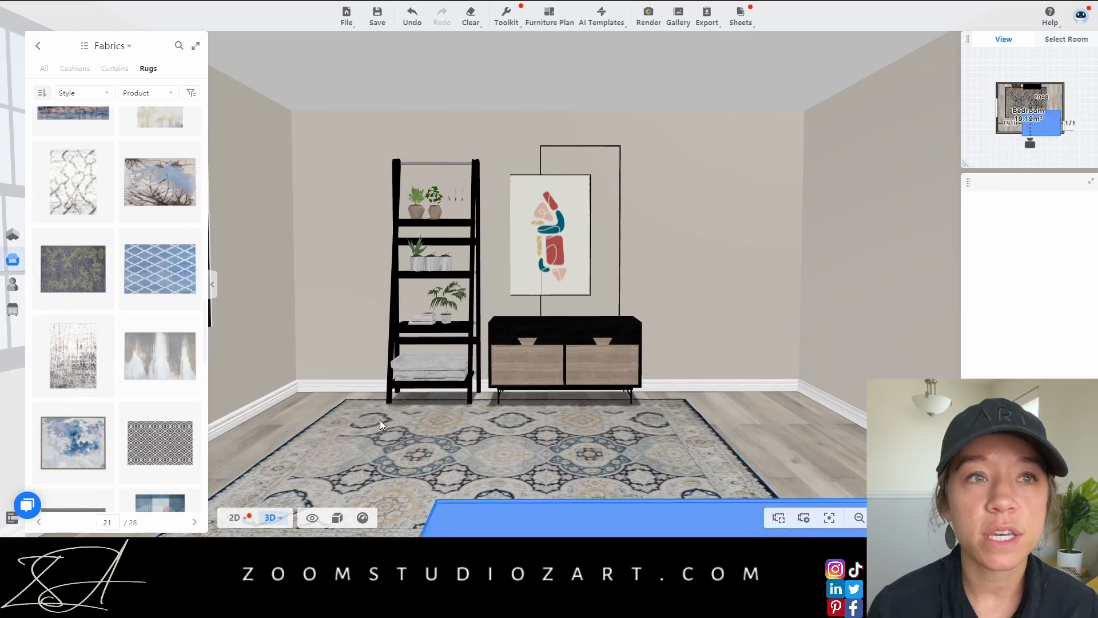
click(503, 448)
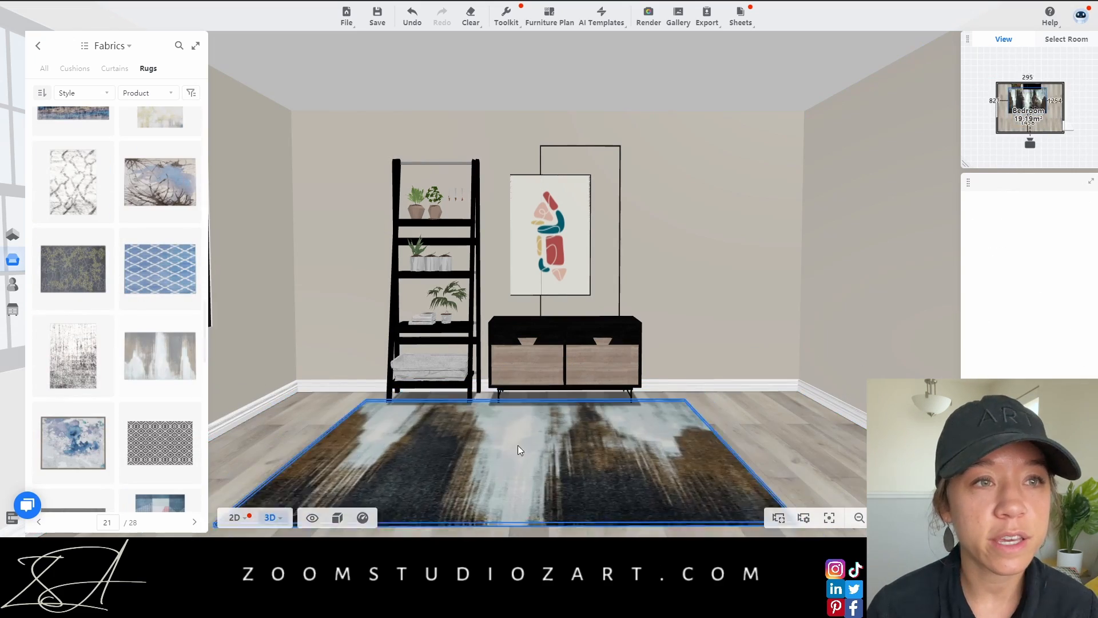
key(Escape)
scroll(581, 499, up, 1)
click(829, 320)
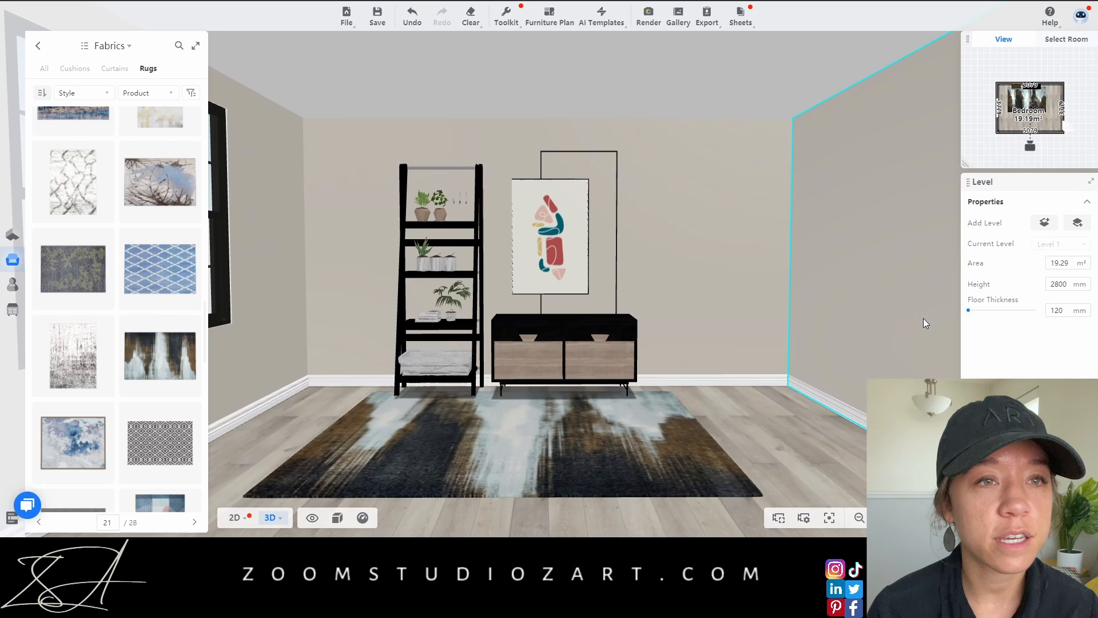
key(ctrl+z)
Look through the remaining pages of the rug library for another suitable design
scroll(97, 404, down, 1)
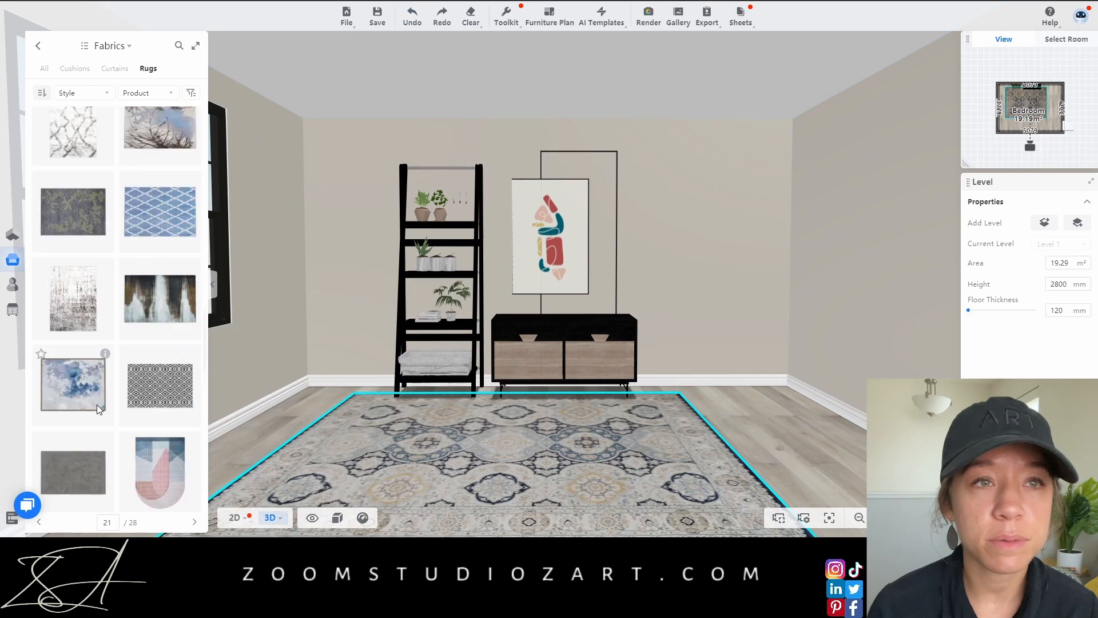
scroll(127, 367, down, 6)
mouse_move(192, 205)
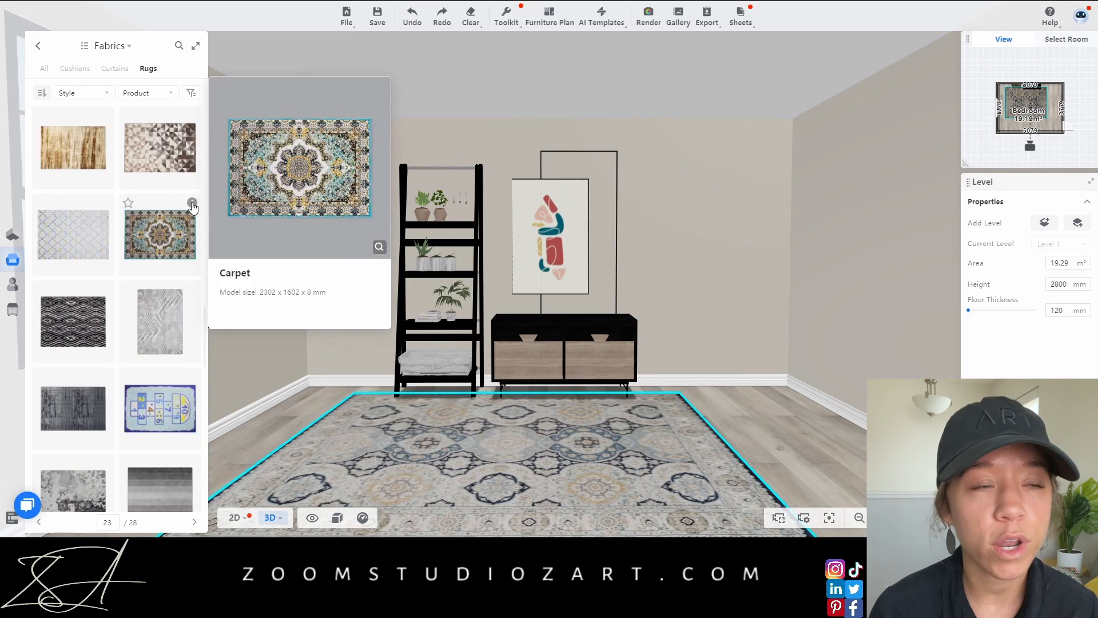
scroll(192, 205, down, 3)
mouse_move(103, 243)
scroll(104, 246, down, 6)
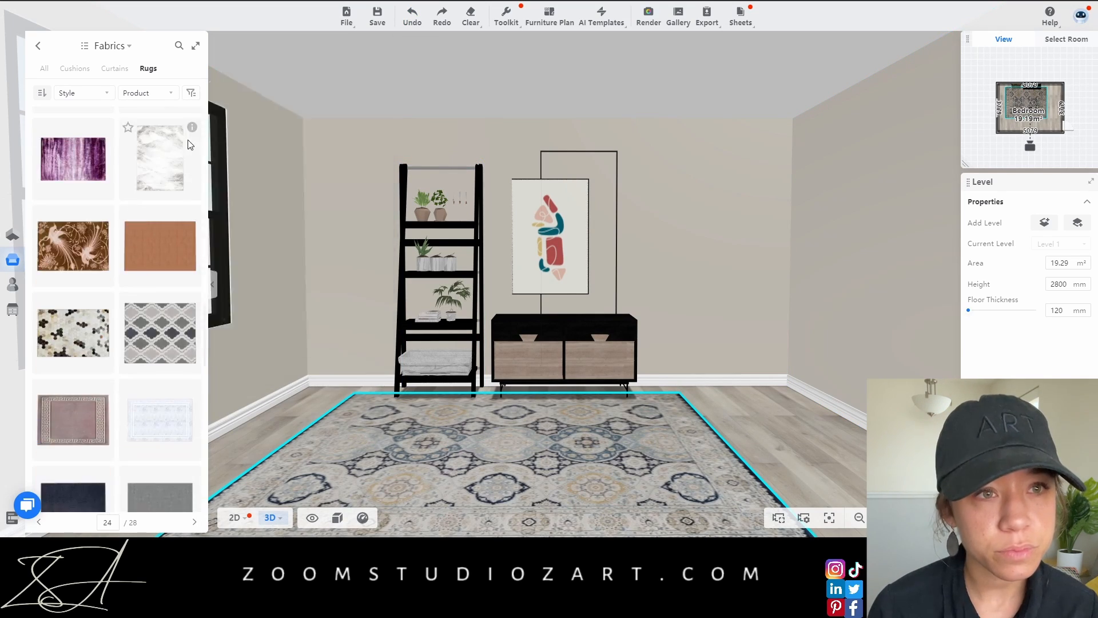
scroll(108, 283, down, 6)
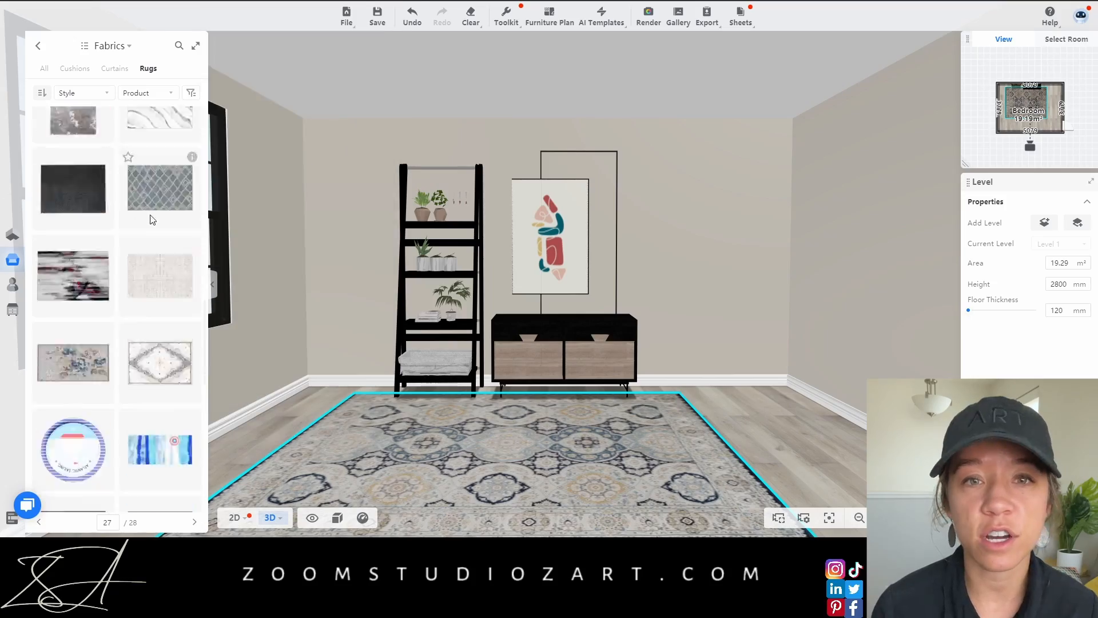
Place a large terracotta vase with white blossom branches on the floor to the right of the cabinet
drag(572, 343, 793, 437)
scroll(606, 241, up, 2)
click(38, 45)
click(53, 103)
click(159, 303)
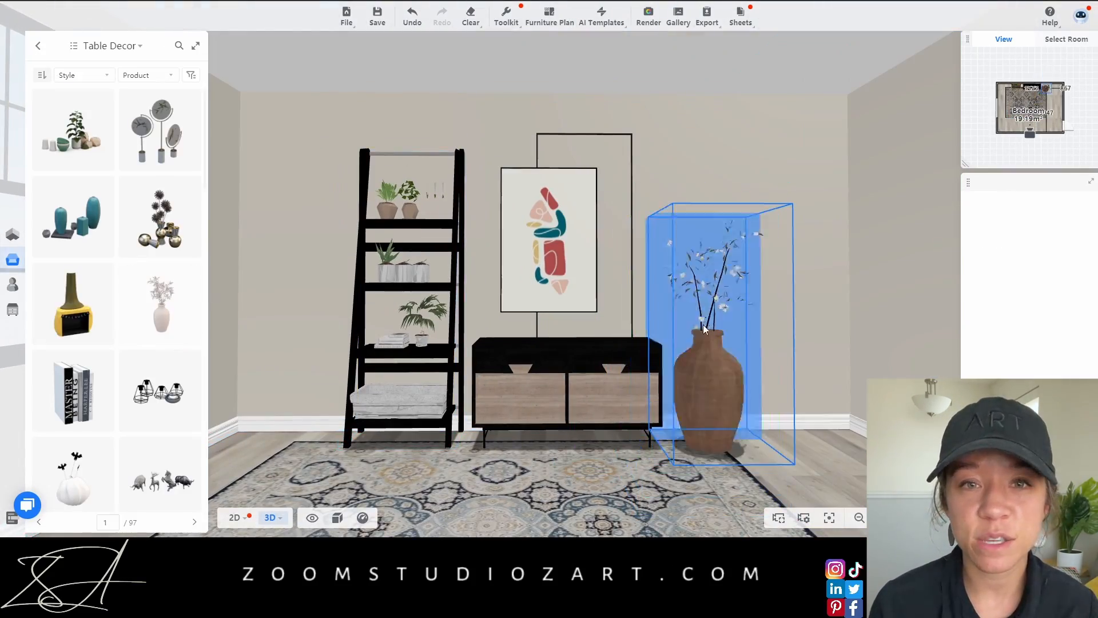
click(711, 446)
click(619, 458)
scroll(620, 446, down, 4)
click(620, 446)
scroll(620, 446, up, 4)
drag(620, 457, 606, 492)
Place the small reed diffuser from Table Decor on the left end of the cabinet top
scroll(173, 394, down, 5)
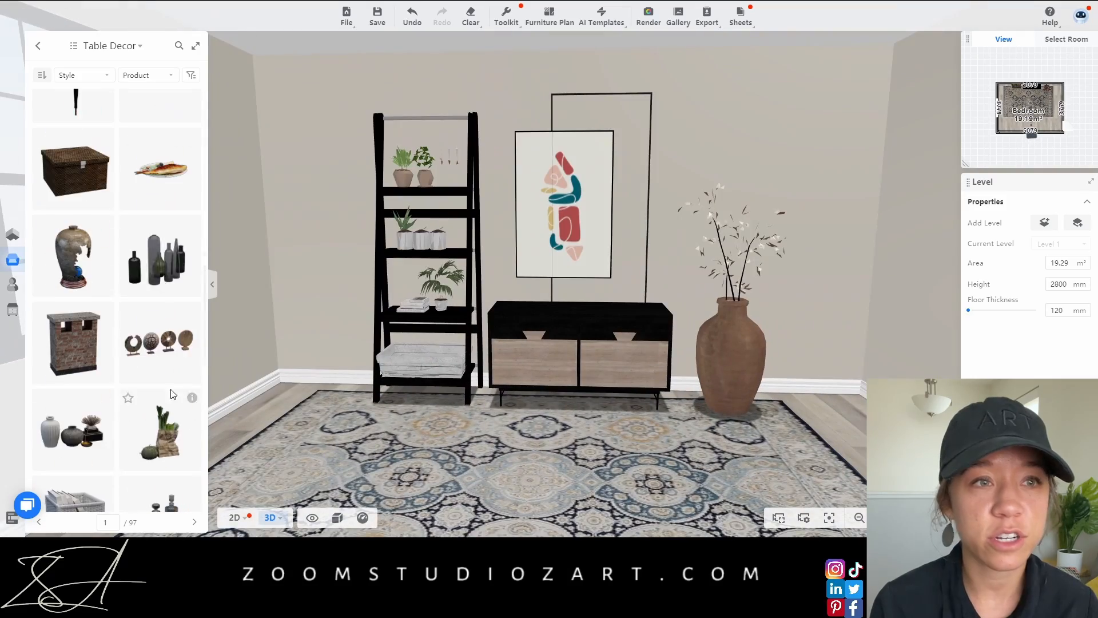
scroll(143, 336, down, 10)
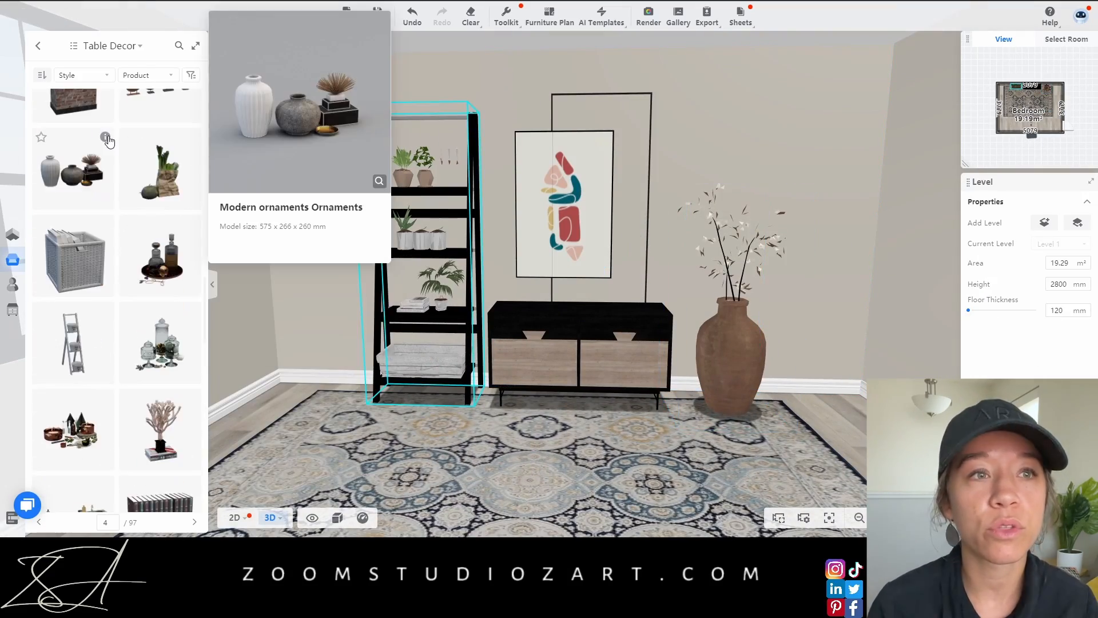
scroll(96, 196, down, 3)
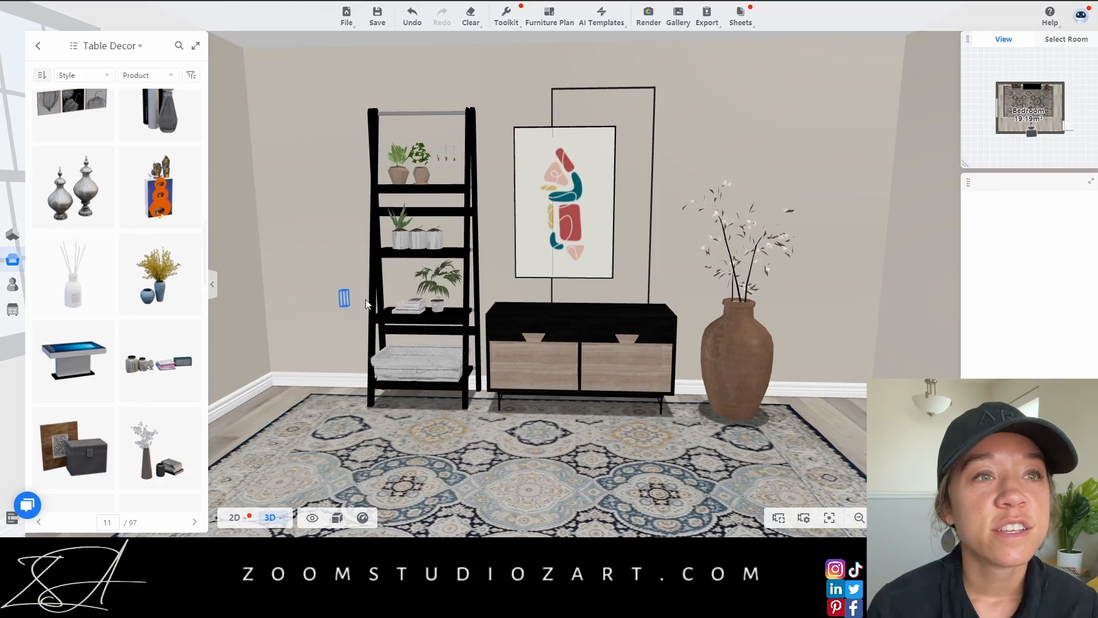
drag(368, 344, 508, 358)
scroll(508, 358, up, 3)
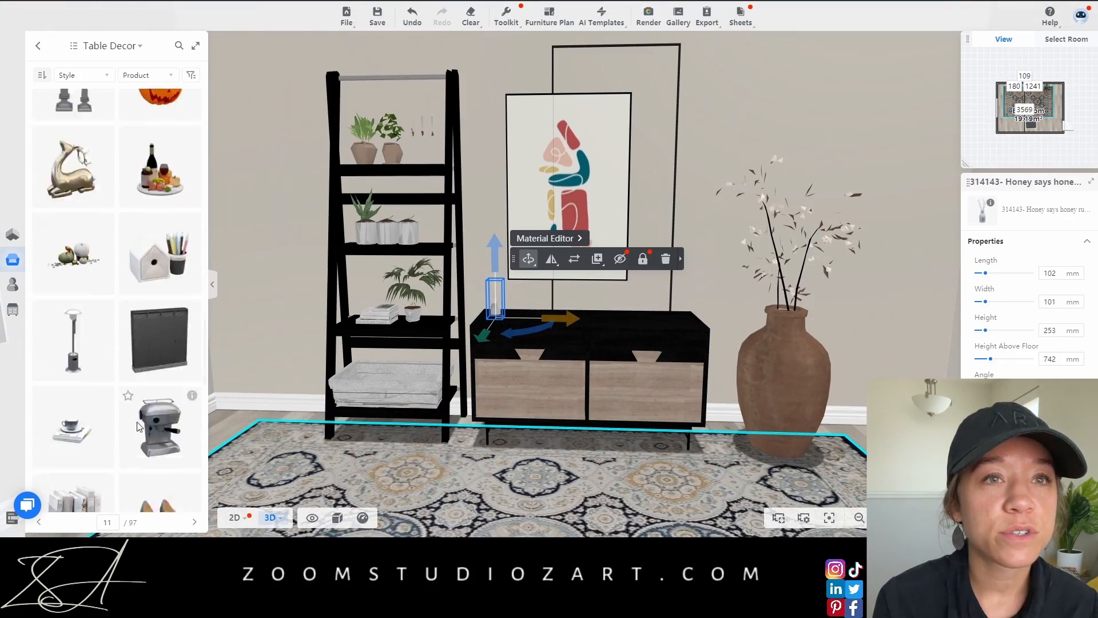
Try the tall dark vases, the wire hands sculpture and the Modern grey ornaments on the cabinet, and delete them
scroll(125, 369, down, 3)
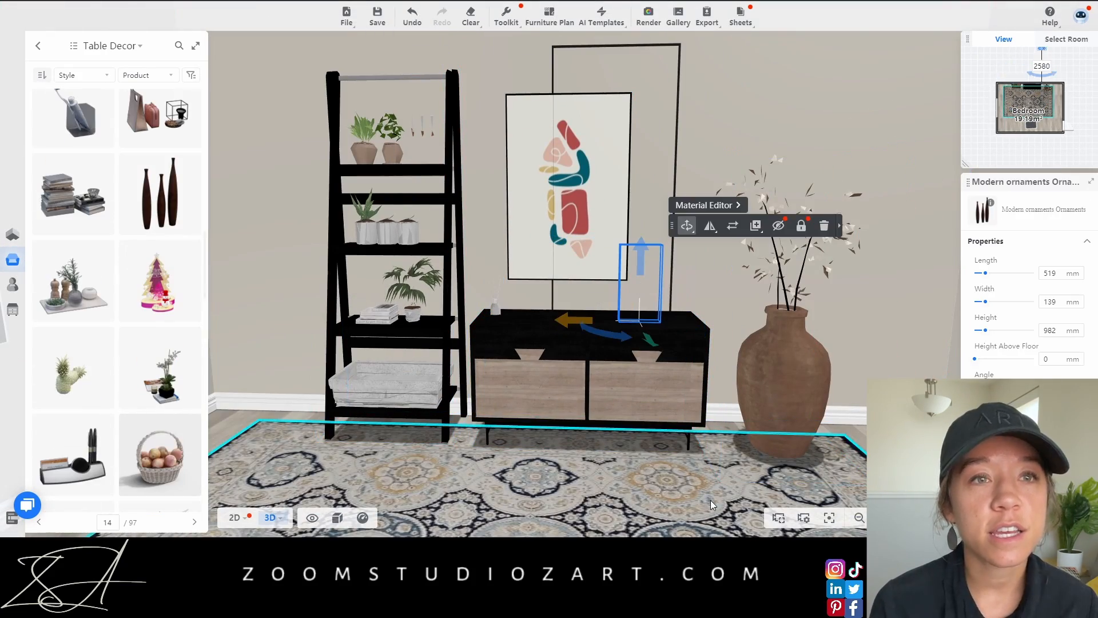
click(632, 320)
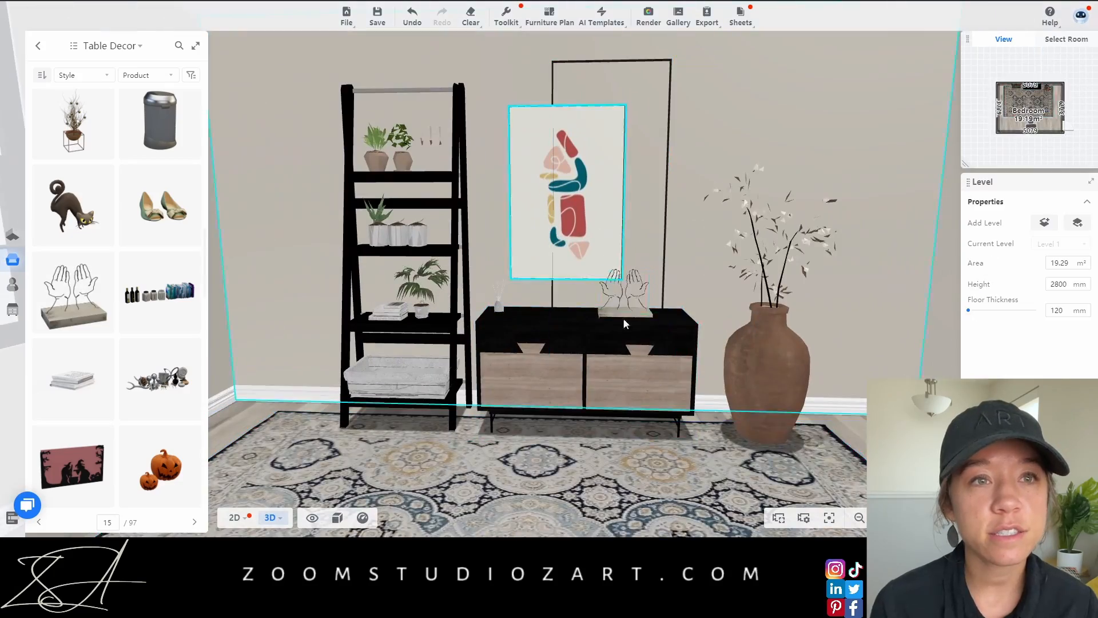
scroll(121, 310, down, 5)
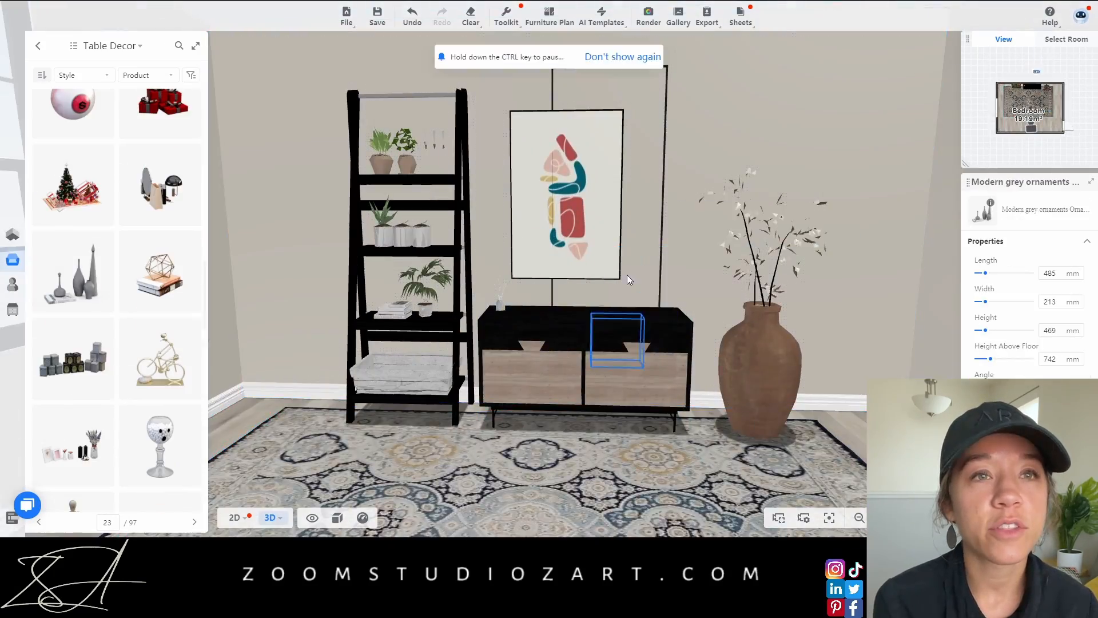
scroll(627, 280, down, 2)
click(603, 316)
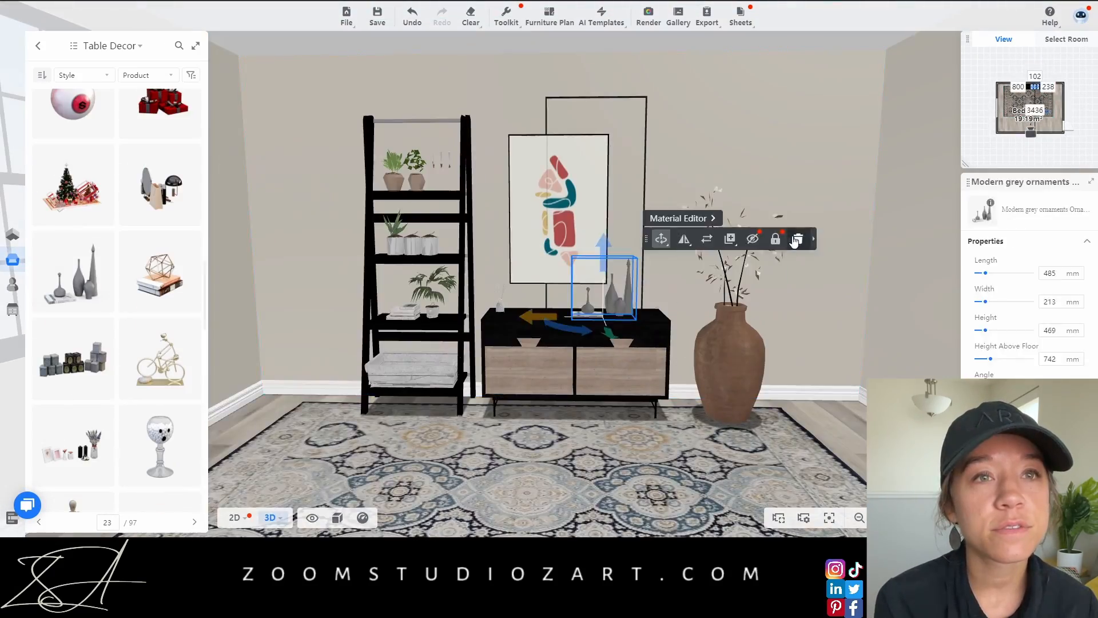
click(797, 242)
Recolor the reed diffuser black and place the round wire ornament beside it on the cabinet
scroll(104, 397, down, 3)
click(501, 306)
scroll(141, 436, down, 3)
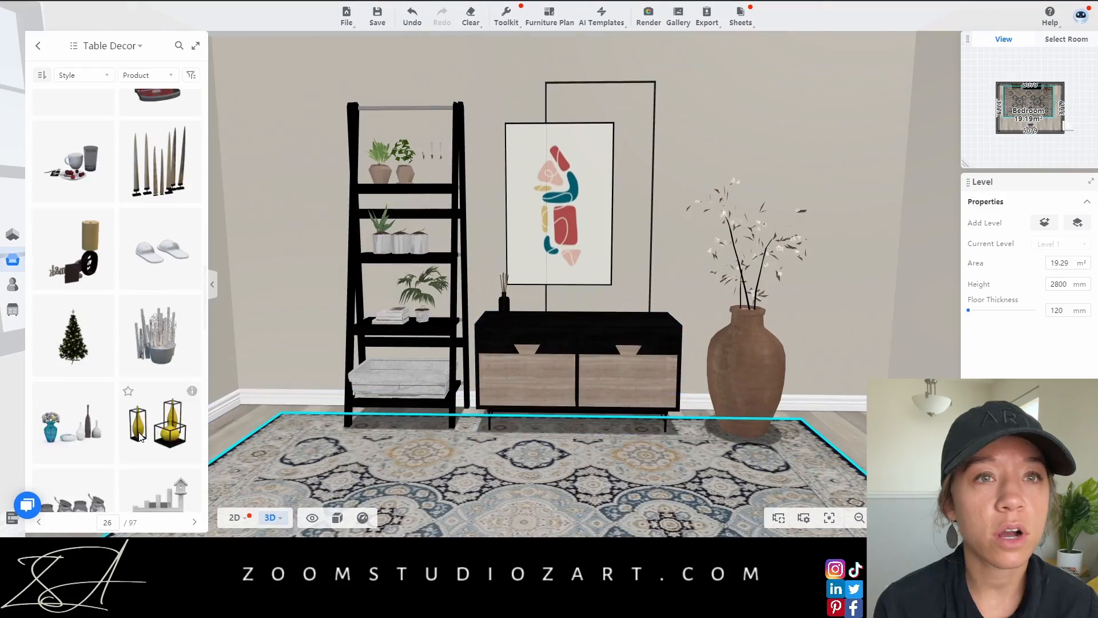
click(528, 330)
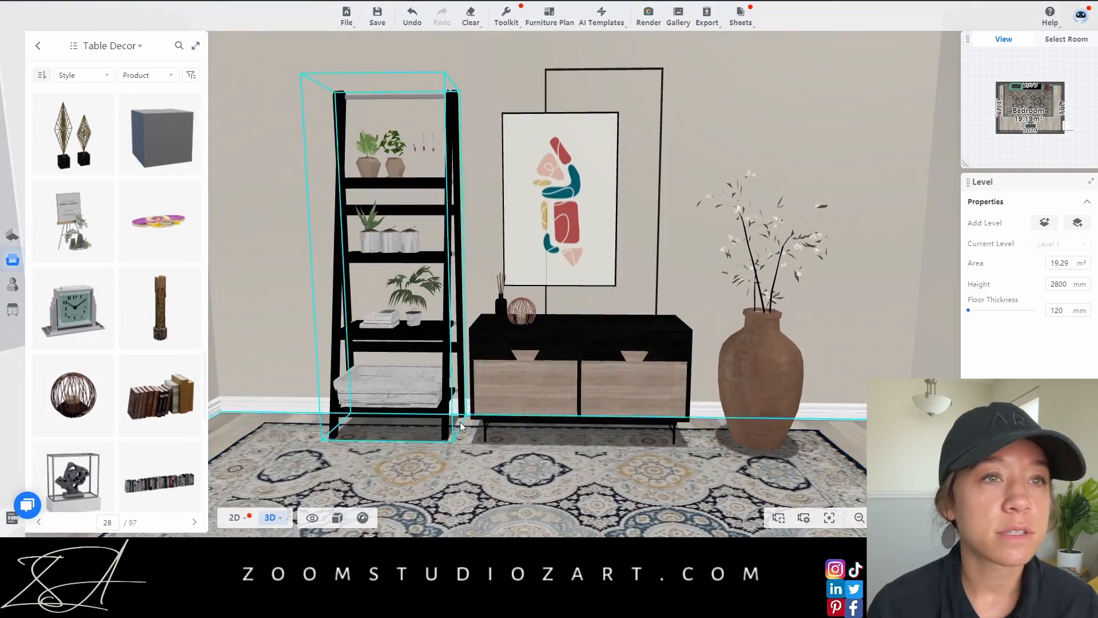
Try another Table Decor ornament on the right side of the cabinet top and delete it
scroll(155, 369, down, 4)
click(160, 372)
scroll(114, 371, down, 2)
click(73, 375)
click(641, 334)
scroll(563, 424, down, 4)
key(Delete)
scroll(563, 424, up, 4)
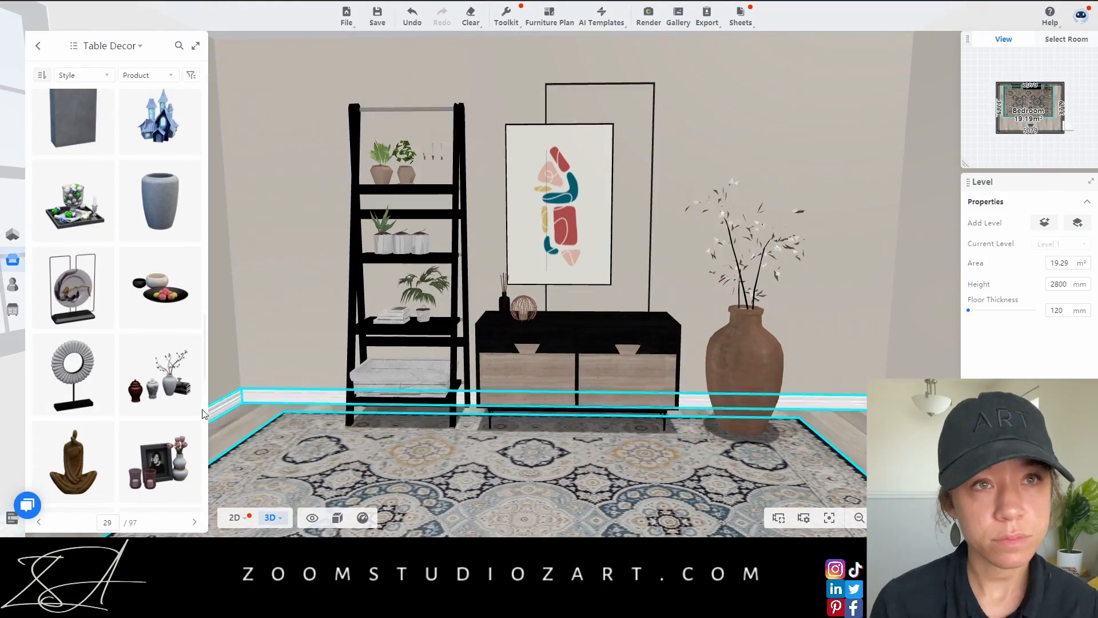
Place the Modern black ornaments set on the right side of the cabinet top and view the whole room in 3D
drag(819, 275, 835, 275)
scroll(632, 497, down, 5)
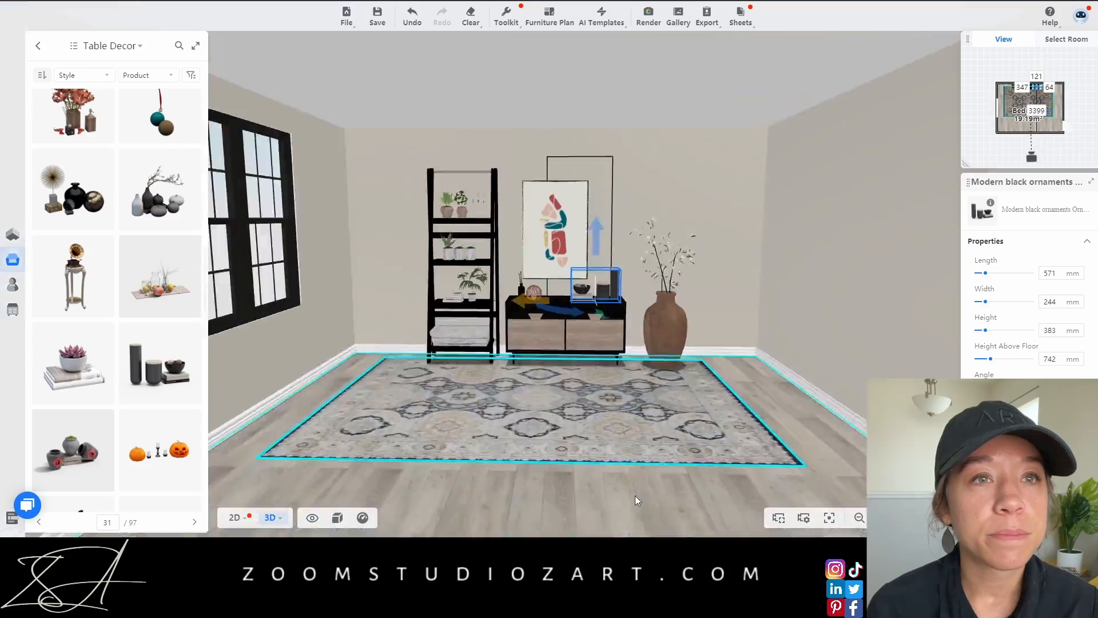
click(598, 505)
scroll(598, 505, up, 5)
click(235, 517)
key(3)
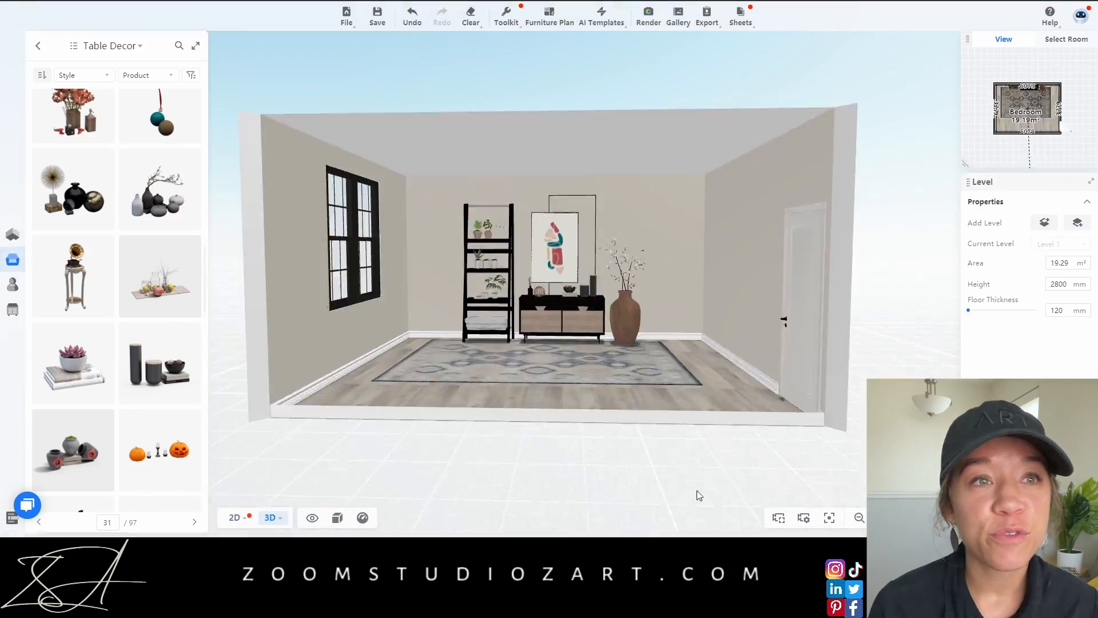
Replace the reed diffuser with the black narrow-necked vase on the left end of the cabinet top
scroll(150, 368, down, 5)
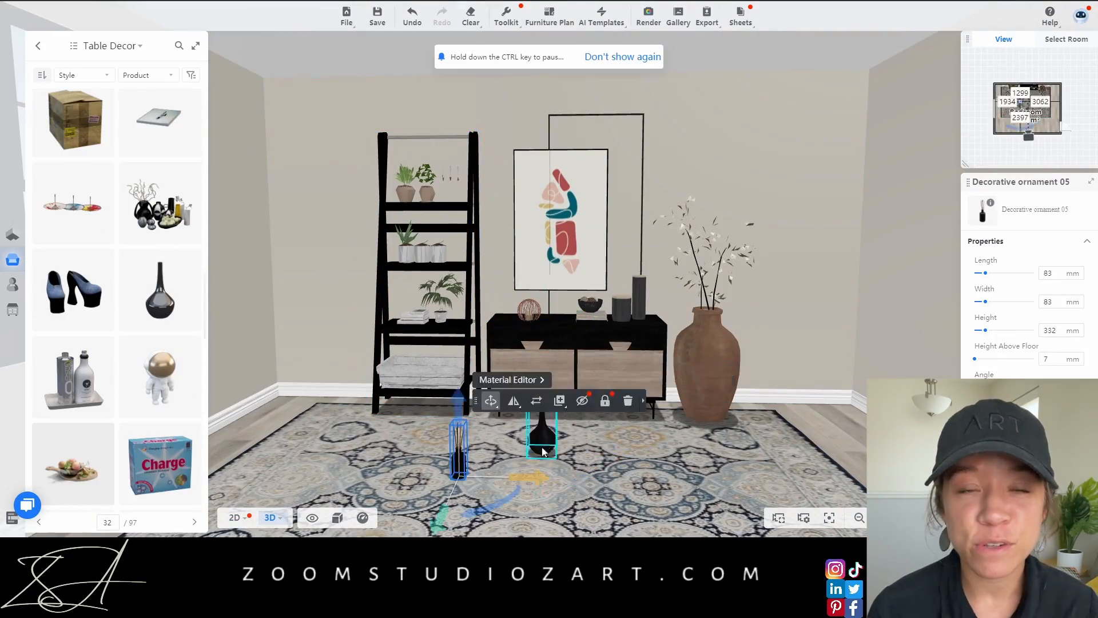
scroll(514, 342, down, 5)
click(598, 510)
Recolor the leaves of the right-hand plant on the top shelf in the Material Editor, looking among the leather materials
scroll(621, 520, up, 3)
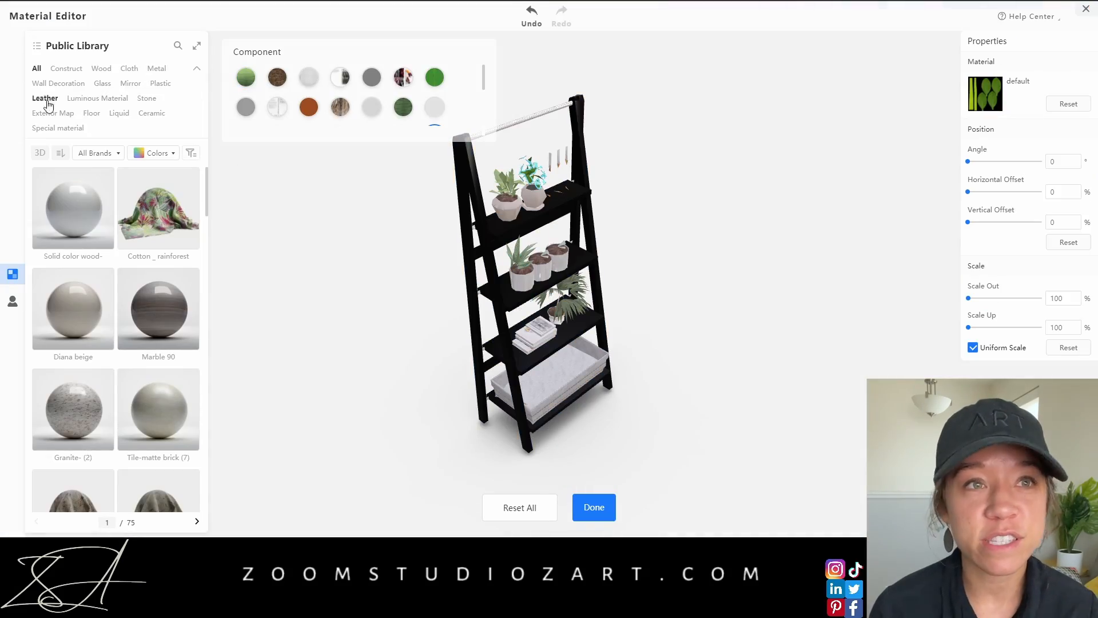
click(46, 99)
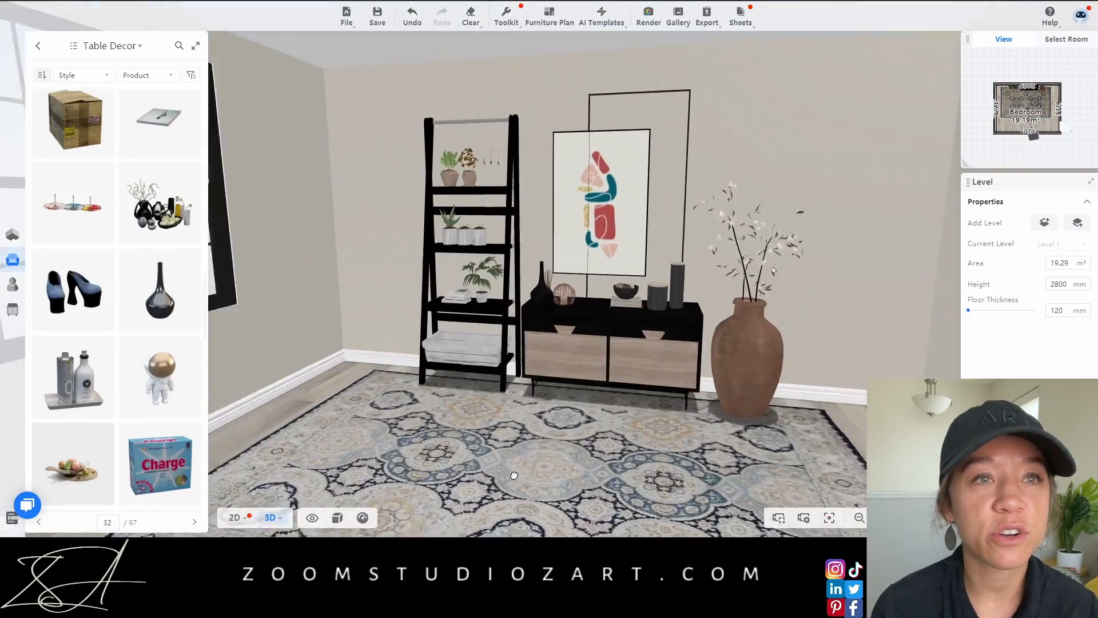
In the ladder shelf's Material Editor, filter for earth tones and recolor the third-shelf palm and the top shelf's left plant with brown materials
drag(514, 475, 469, 475)
click(376, 177)
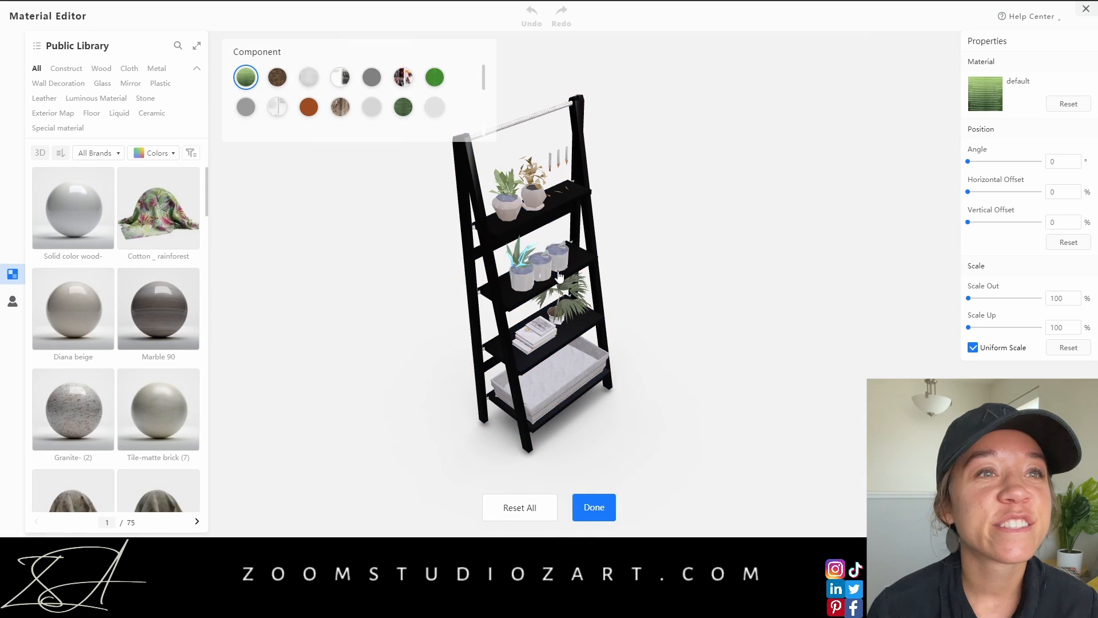
scroll(135, 409, down, 10)
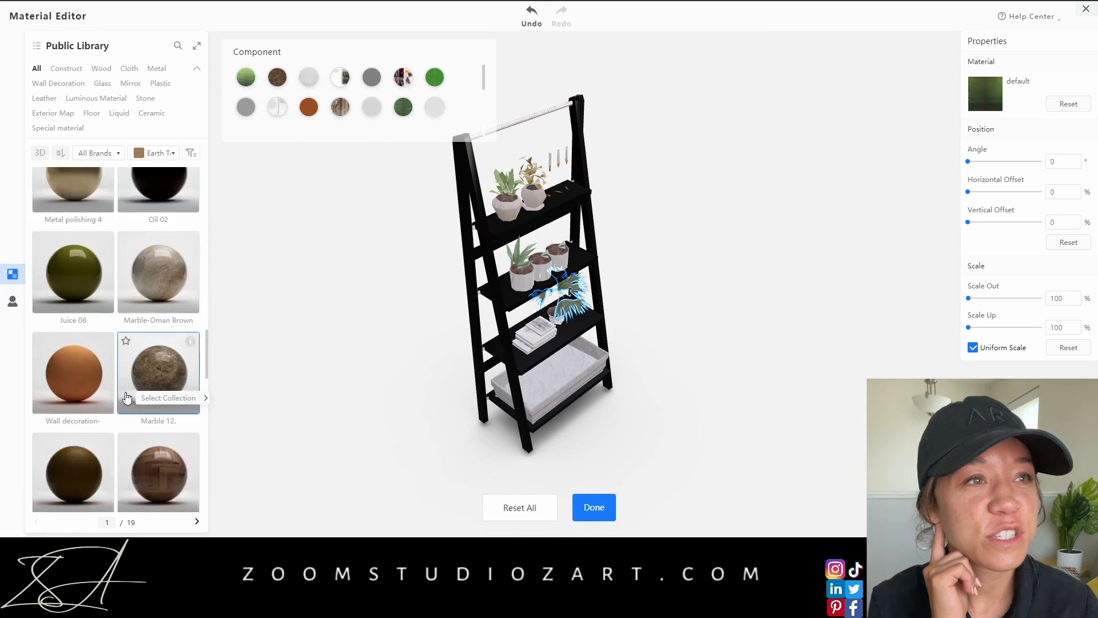
click(85, 336)
click(510, 172)
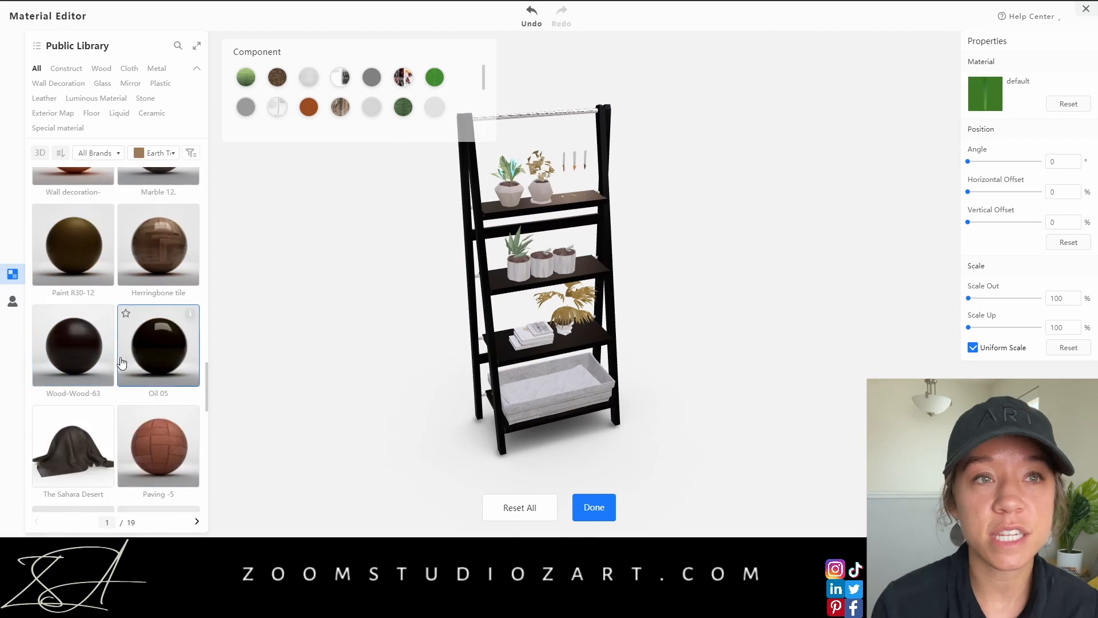
click(97, 290)
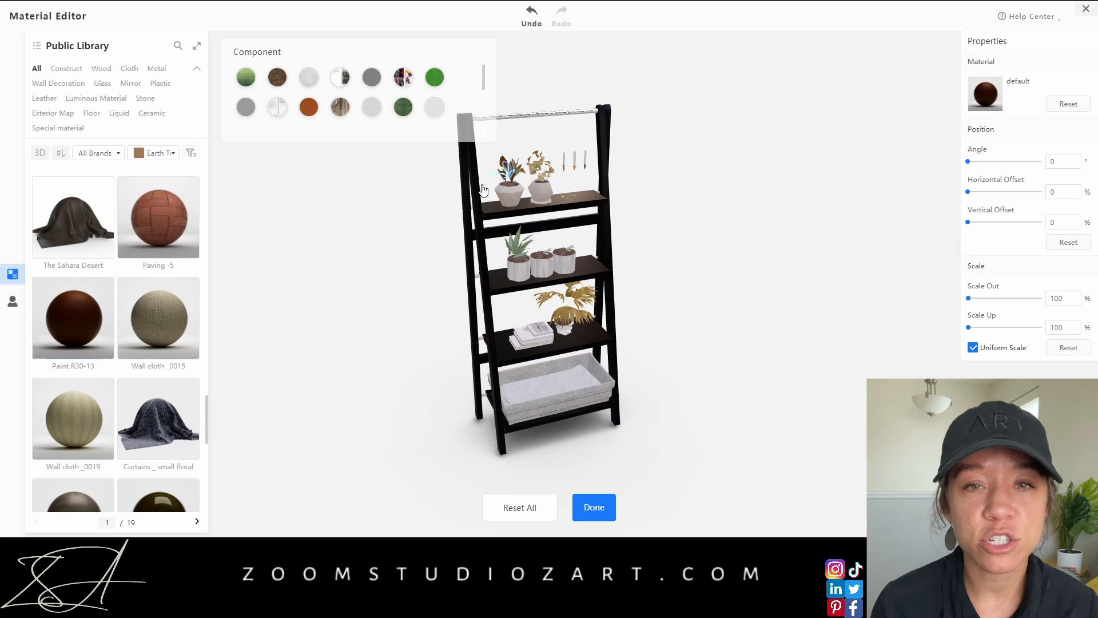
Apply the Paint R10-4 material to the leaves of the left plant on the second shelf and save the shelf's material changes
drag(441, 259, 518, 250)
click(518, 249)
scroll(126, 346, down, 6)
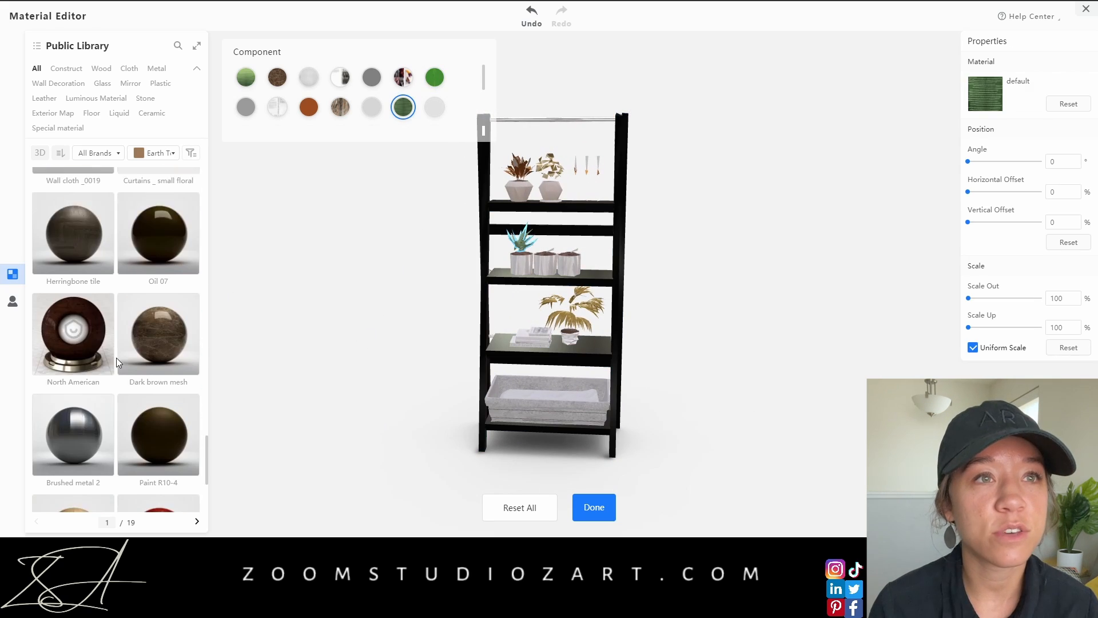
click(129, 366)
mouse_move(423, 349)
mouse_down()
mouse_move(457, 403)
mouse_move(422, 418)
mouse_up()
click(506, 244)
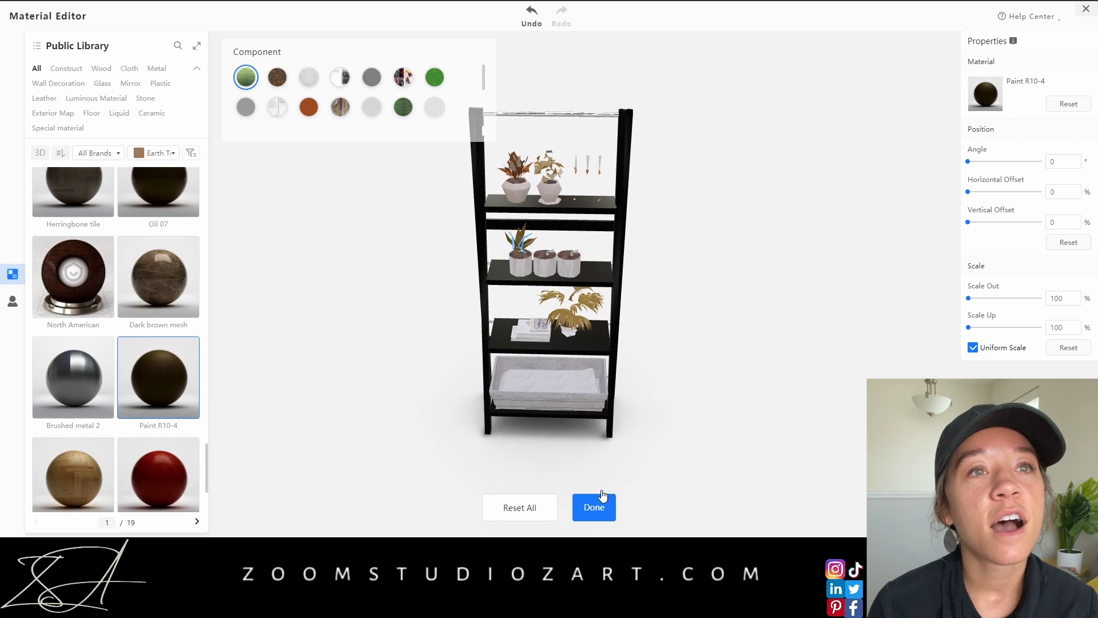
click(593, 506)
Select the linear chandelier in the 2D ceiling plan, reduce its height to 178 mm, and view the room in 3D
click(234, 517)
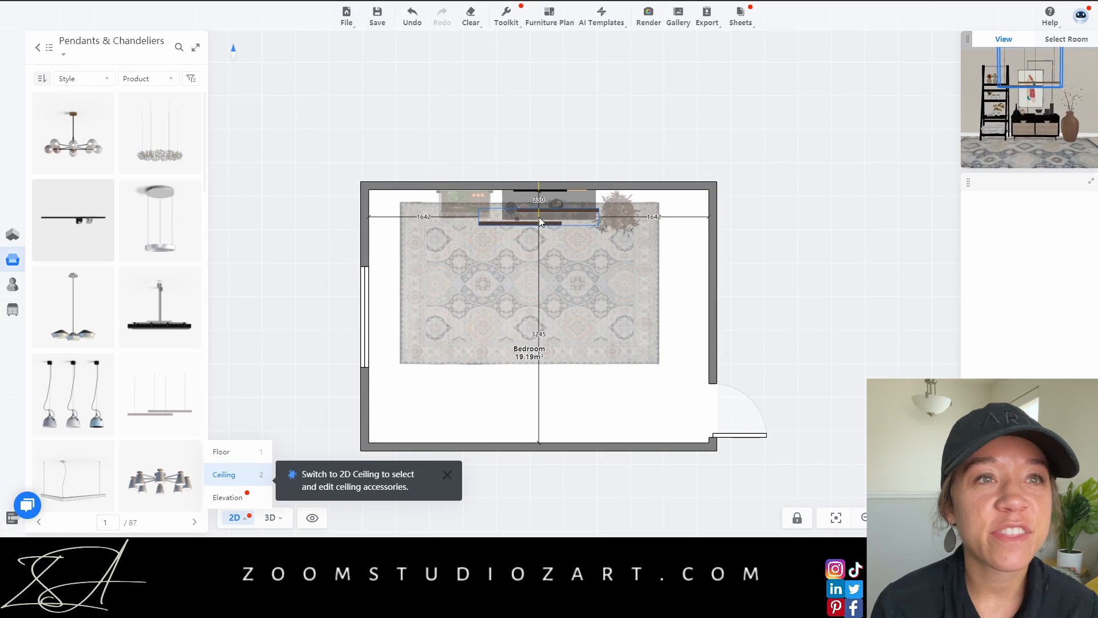
click(537, 222)
click(270, 517)
drag(985, 331, 973, 334)
click(860, 350)
scroll(610, 496, down, 4)
scroll(557, 123, up, 2)
click(559, 124)
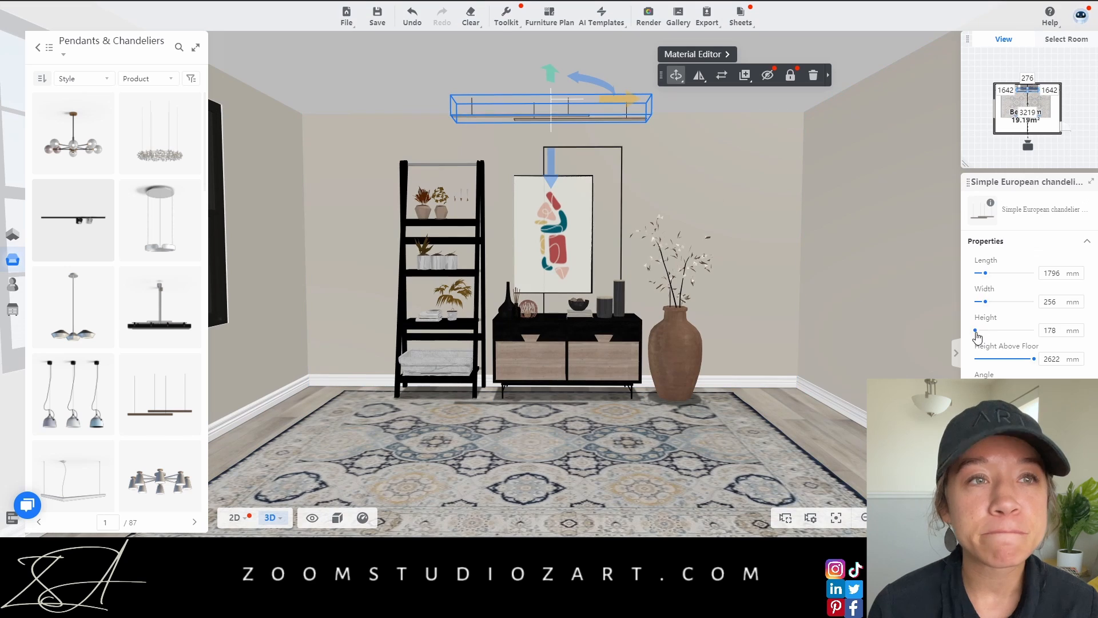
scroll(603, 499, up, 2)
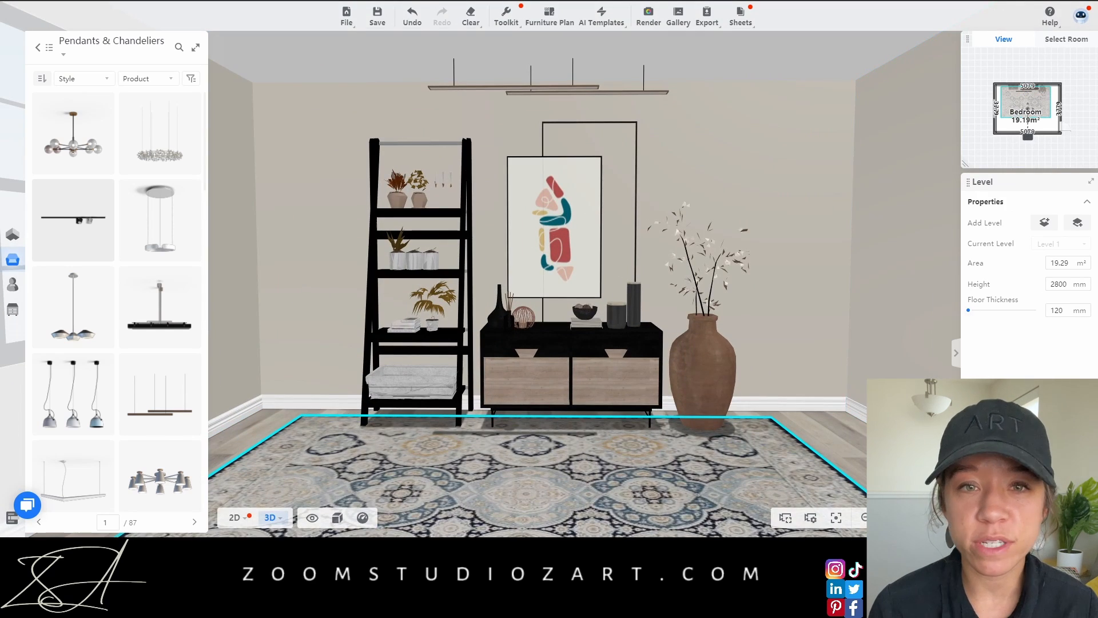
Browse the first three pages of Pendants & Chandeliers for other lighting styles
scroll(160, 286, down, 5)
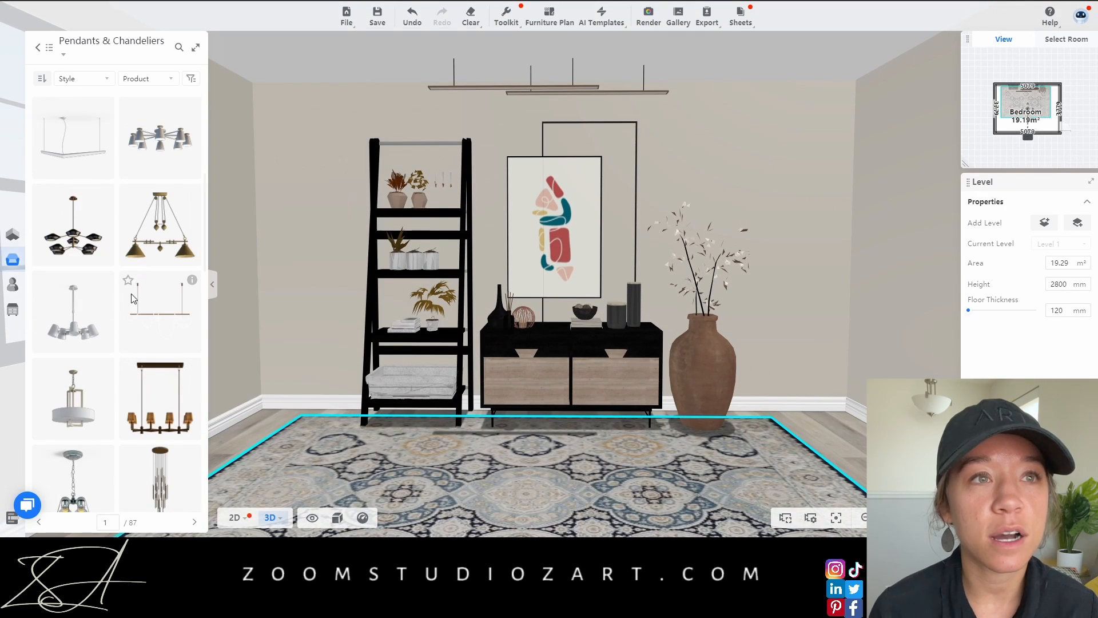
click(192, 281)
scroll(101, 366, down, 5)
scroll(100, 365, down, 5)
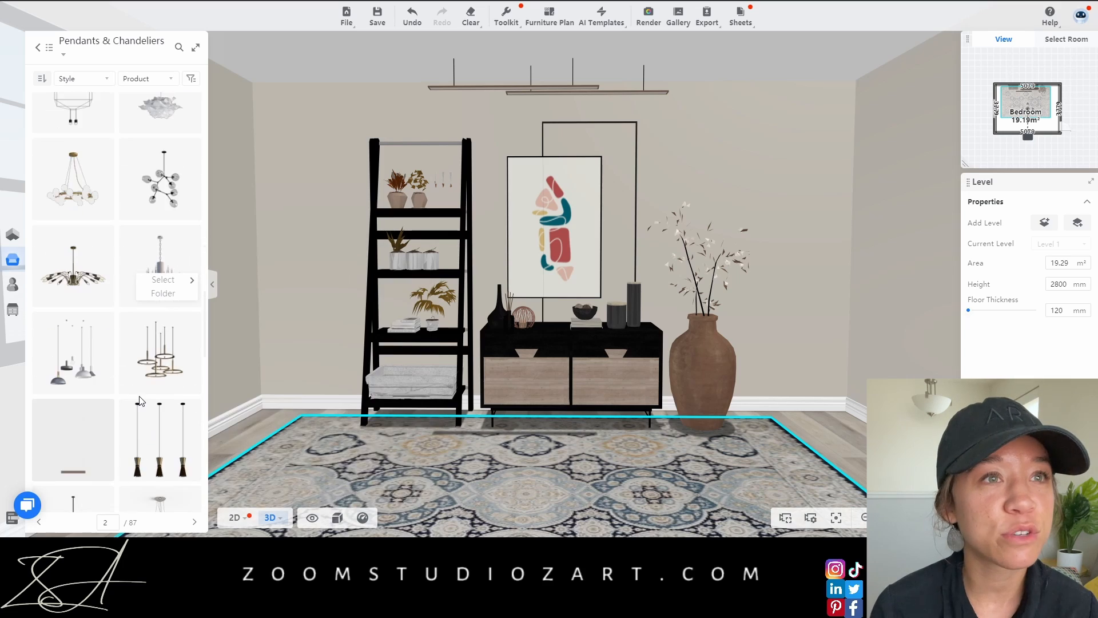
scroll(154, 364, down, 10)
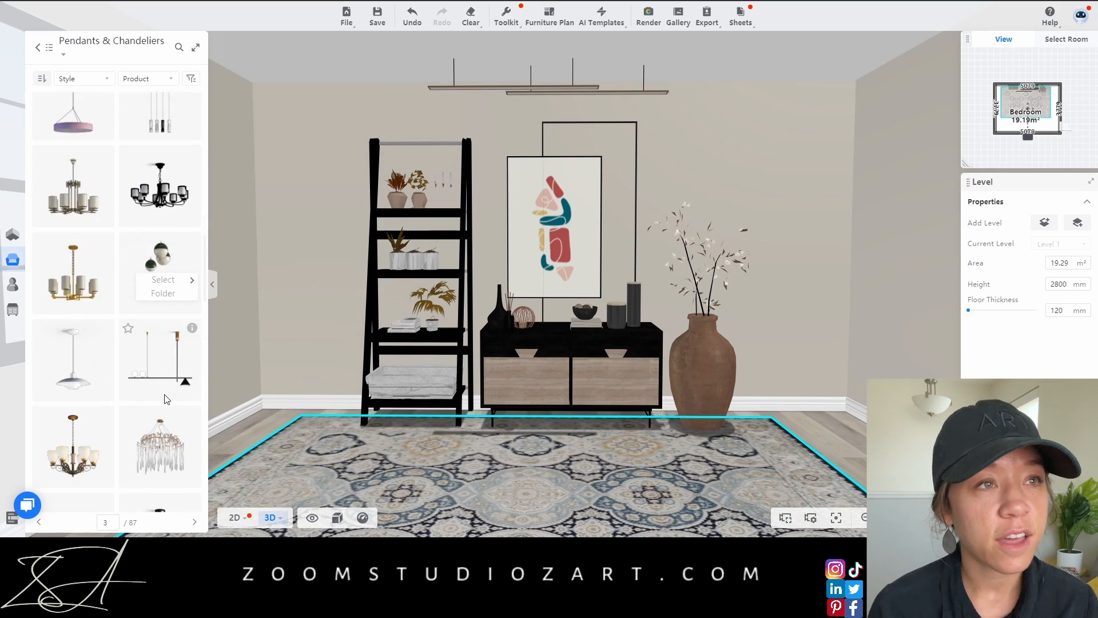
scroll(595, 446, down, 5)
scroll(601, 458, up, 5)
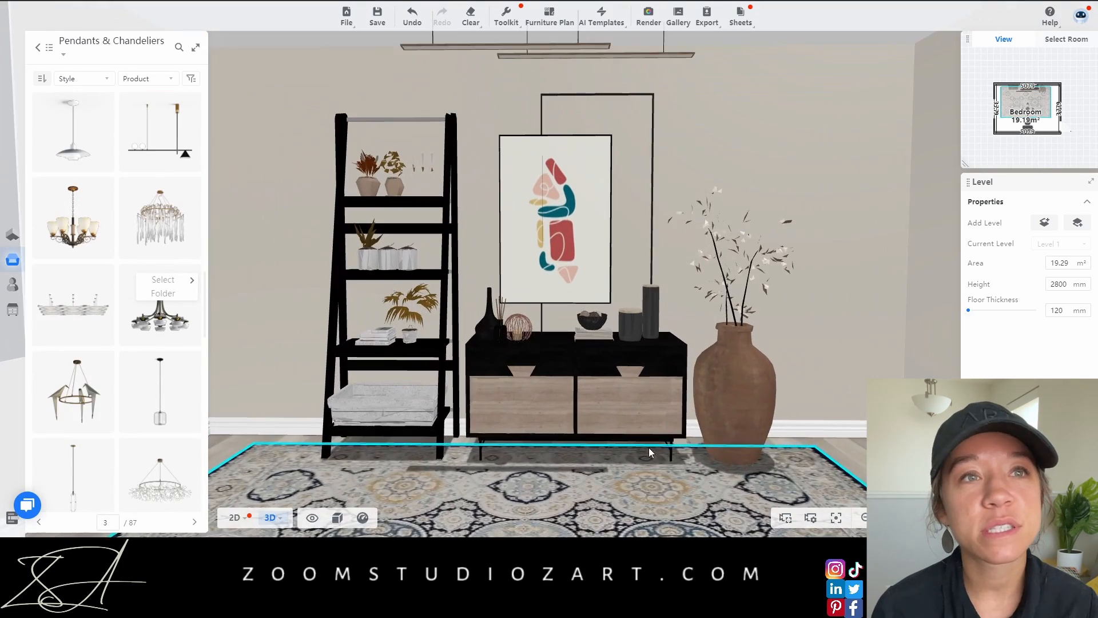
Open the render setup, move the camera back for a full front view of the decorated wall, and set the resolution to 4K
click(648, 16)
drag(1030, 108, 1029, 161)
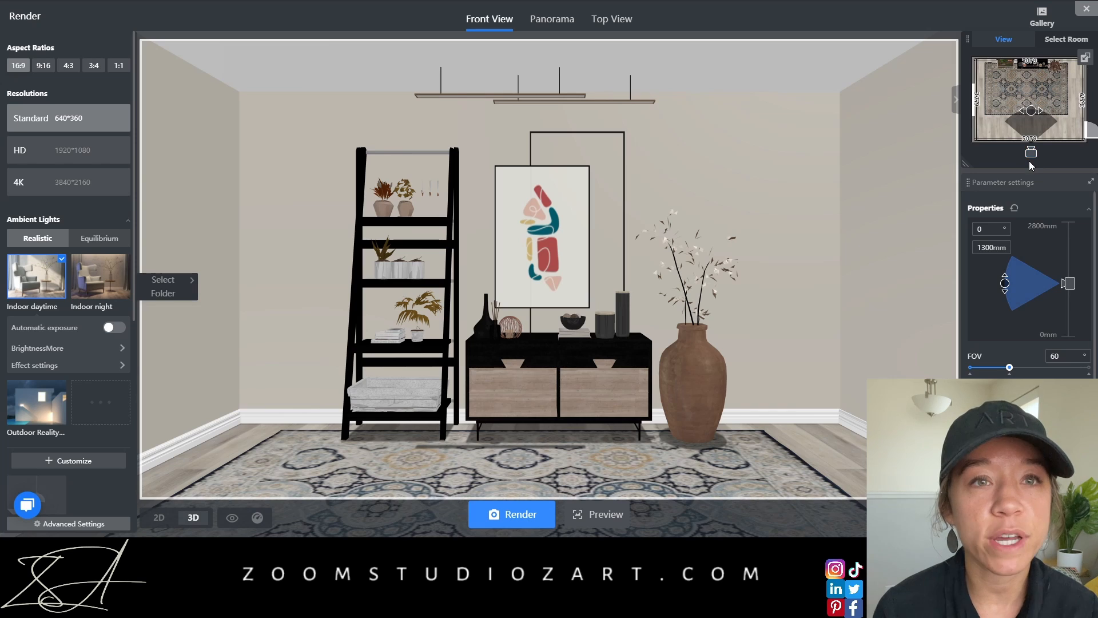
click(90, 353)
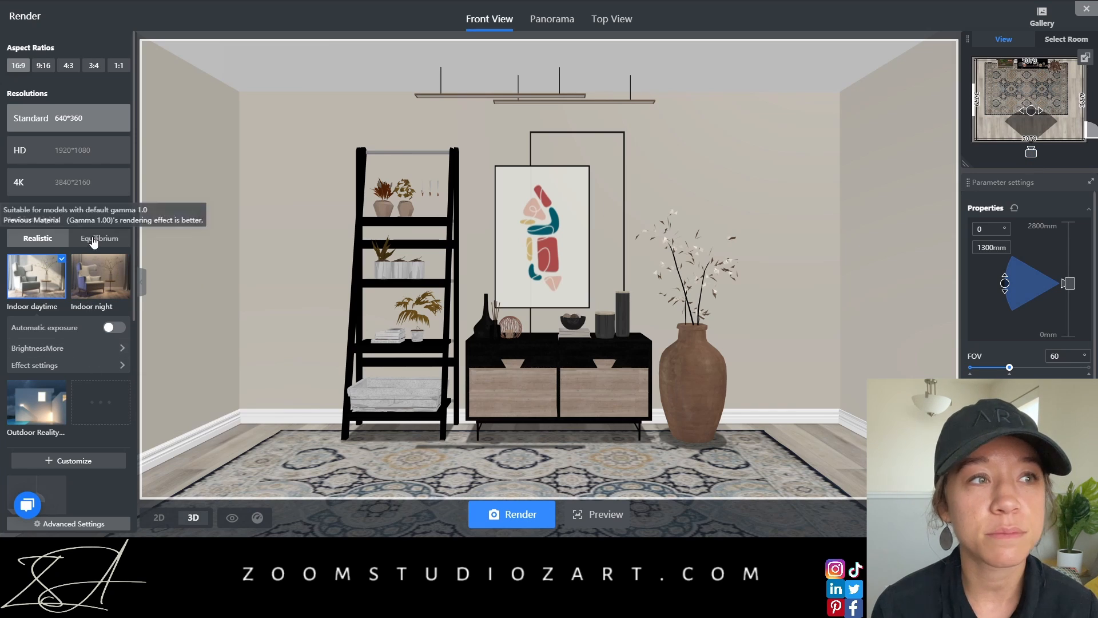
click(86, 182)
scroll(86, 274, down, 5)
click(69, 251)
scroll(116, 338, up, 3)
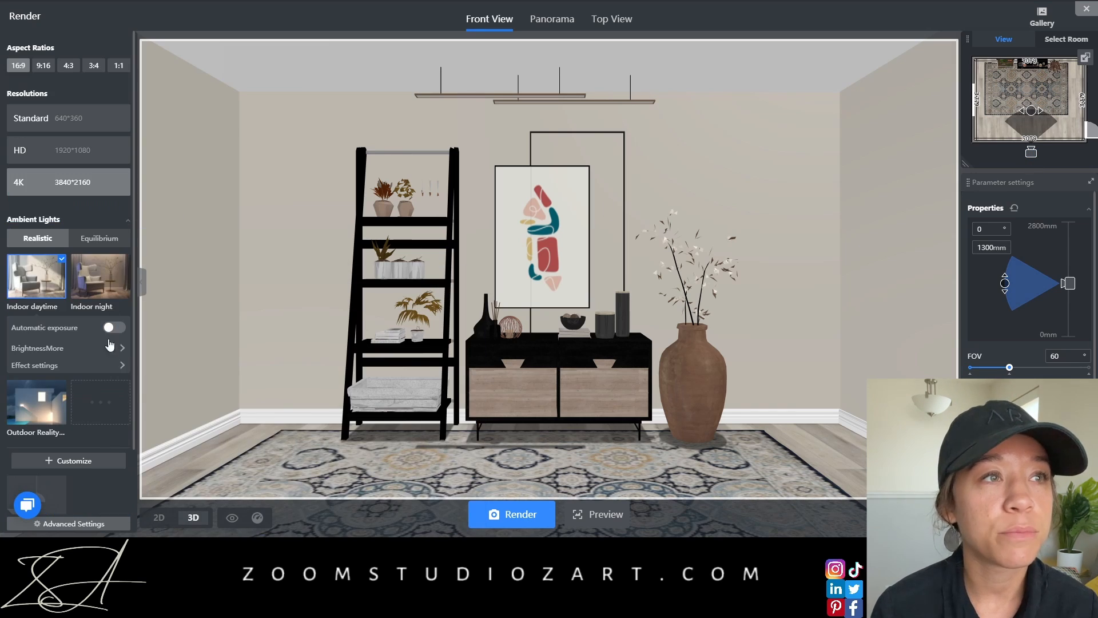
Try rendering the front view with Indoor night lighting and open it in the gallery
click(100, 276)
click(520, 514)
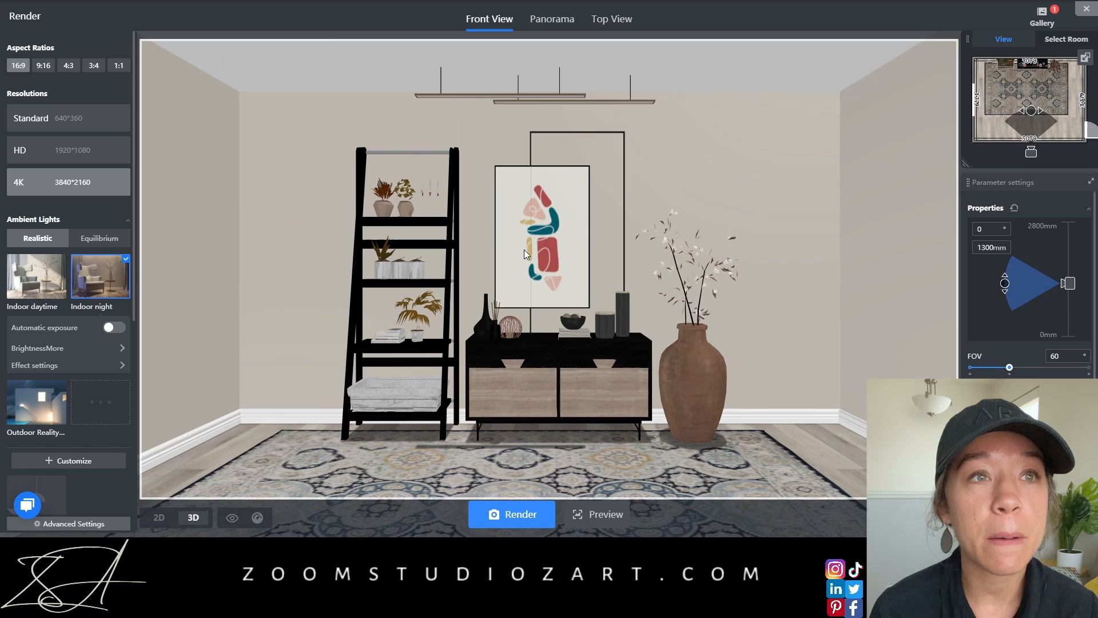
click(1035, 25)
click(210, 114)
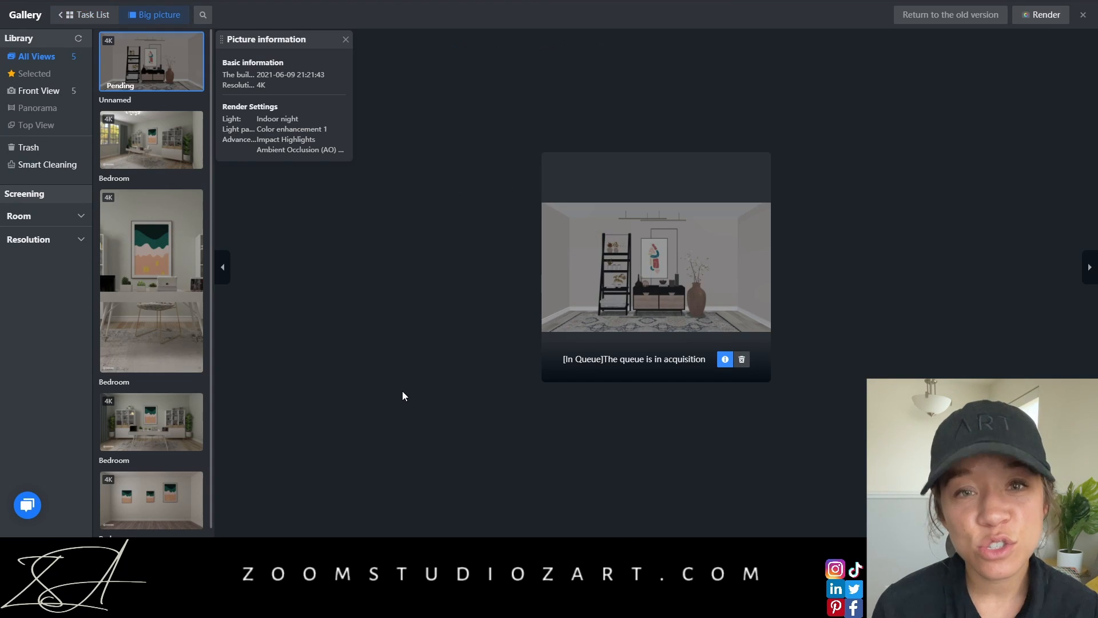
Delete the unnamed Indoor night render from the gallery and return to the 3D room
click(346, 39)
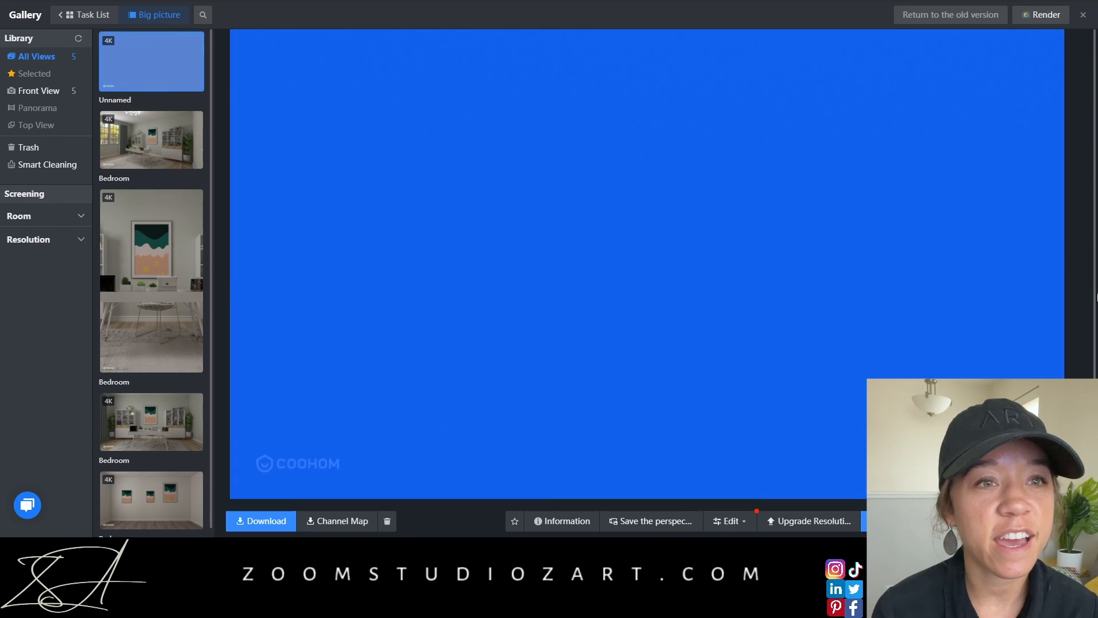
click(386, 521)
click(1082, 14)
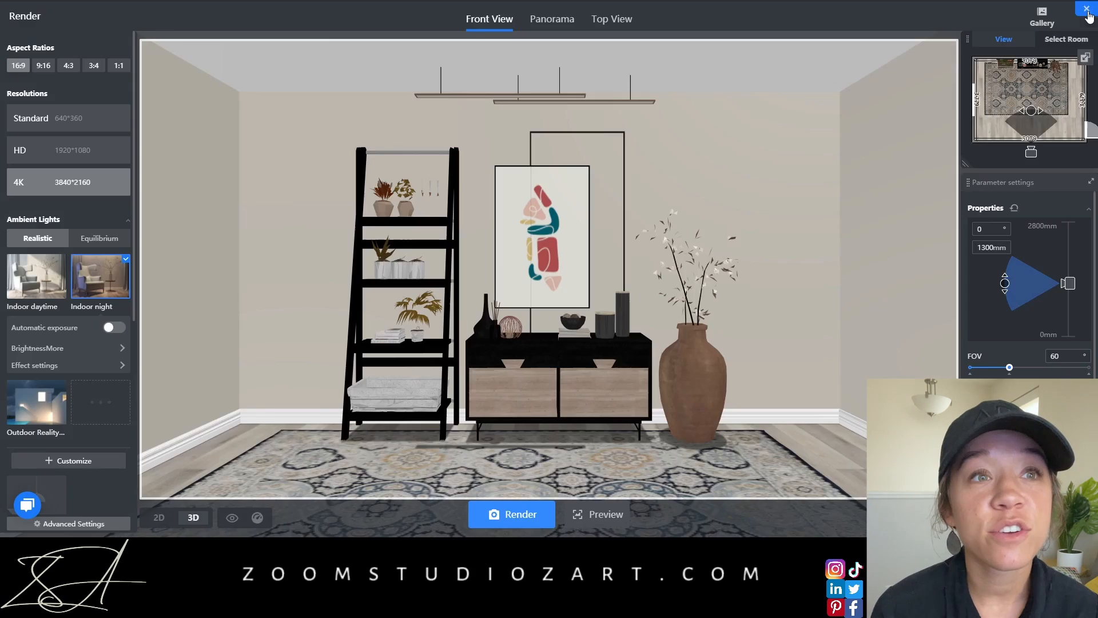
click(1085, 9)
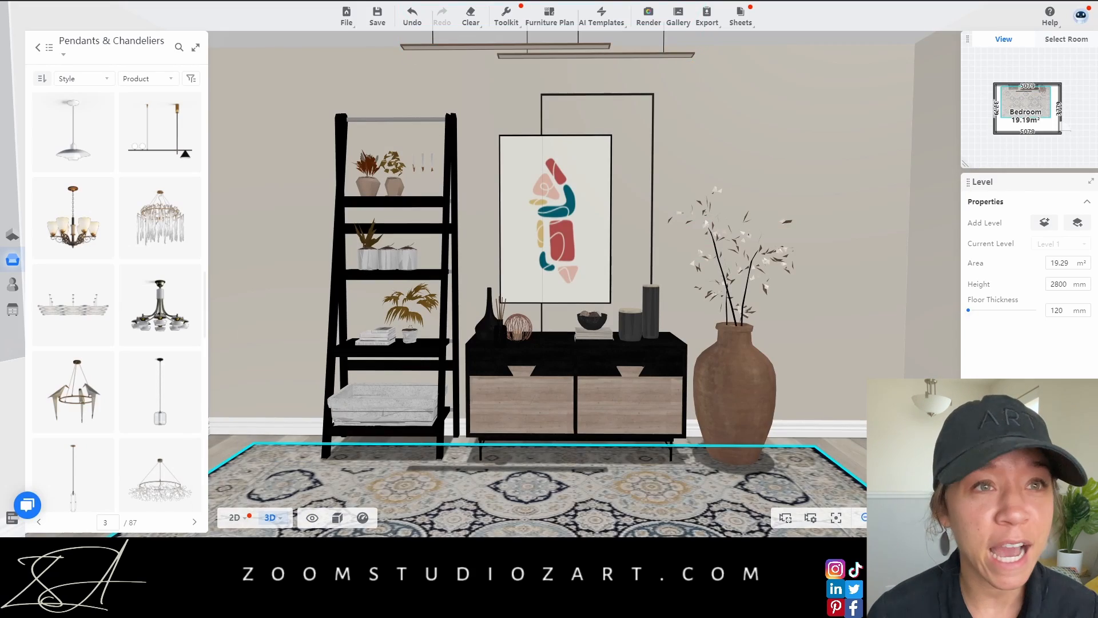
Reopen the render setup, adjust the camera's height, move it closer to the wall, and render the front view in 4K
click(645, 17)
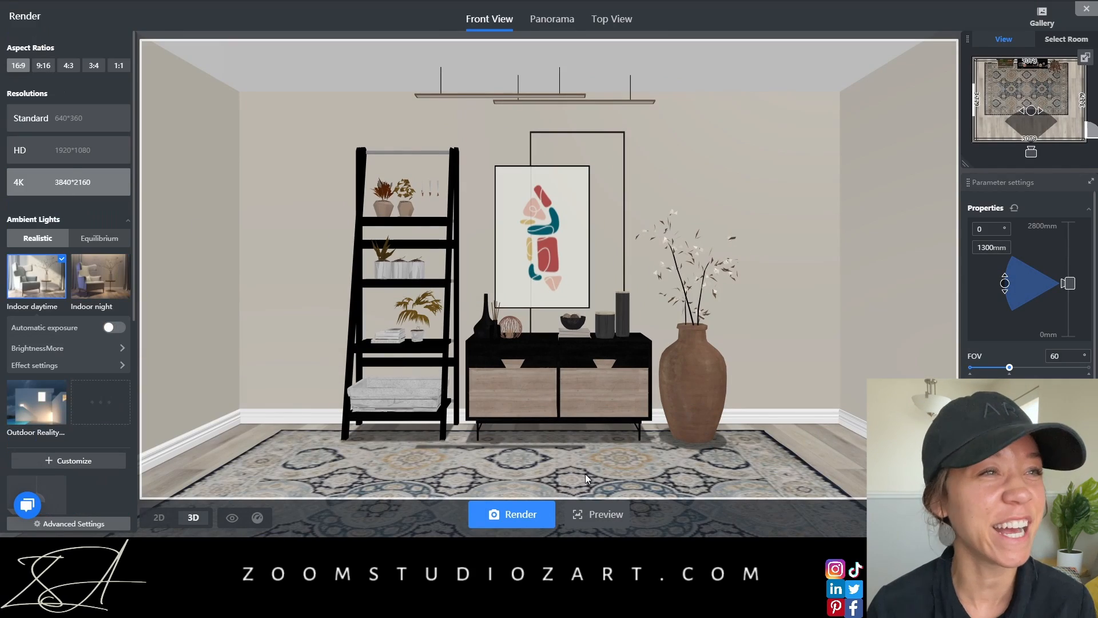
drag(1068, 283, 1080, 296)
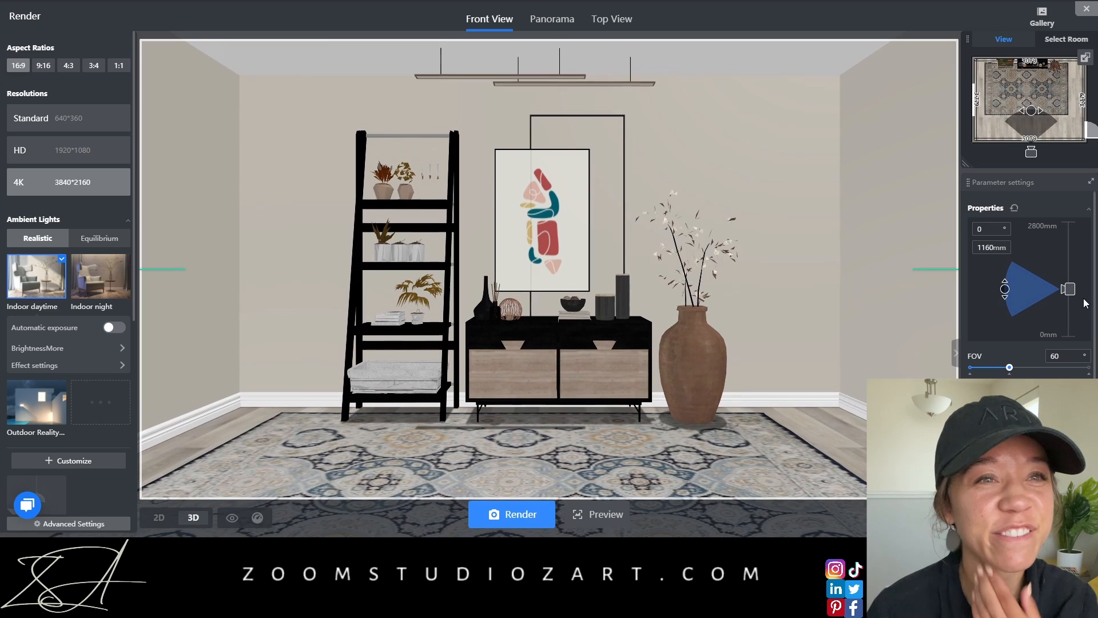
drag(1032, 149, 1031, 141)
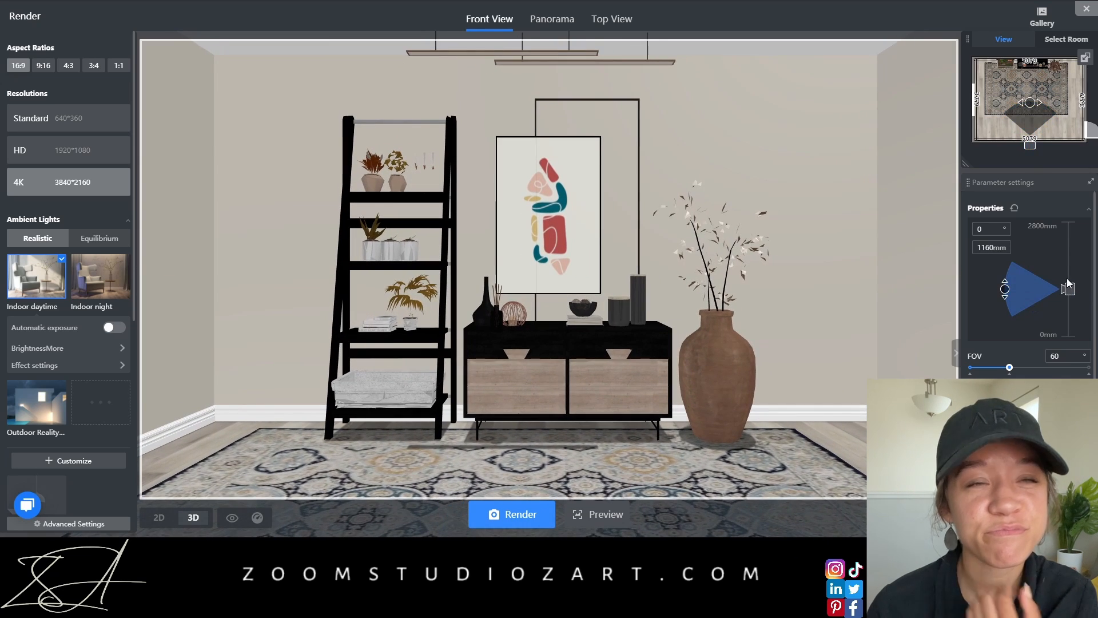
drag(1068, 288, 1068, 281)
click(513, 514)
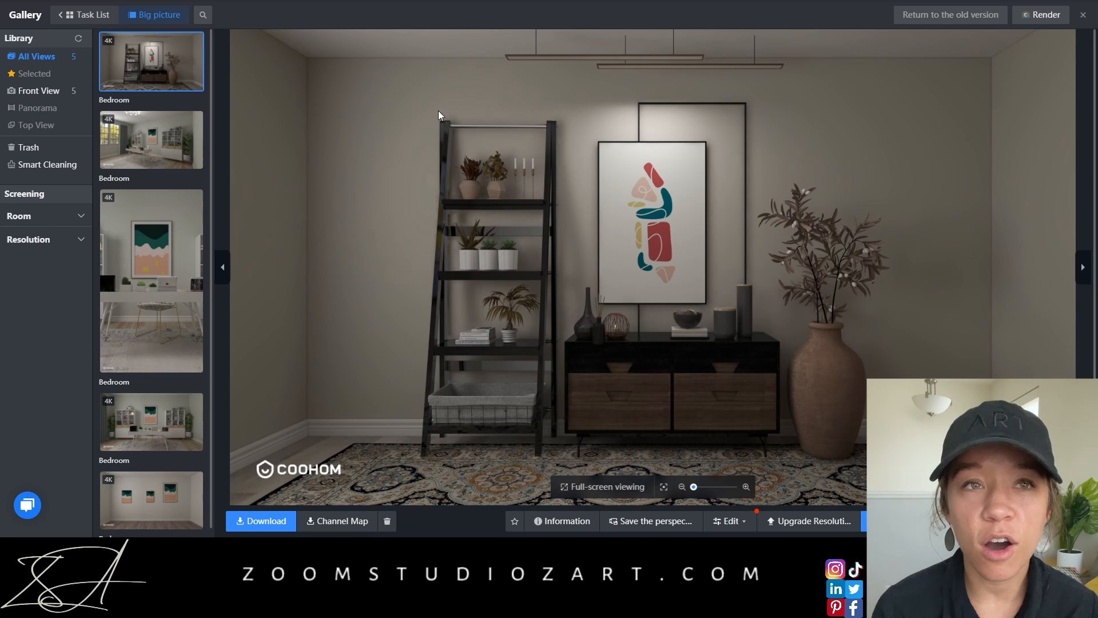
Leave the gallery, reposition the camera for a closer shot of the shelf and artwork, and render it in 4K
click(1083, 14)
drag(1065, 125, 1001, 103)
click(532, 520)
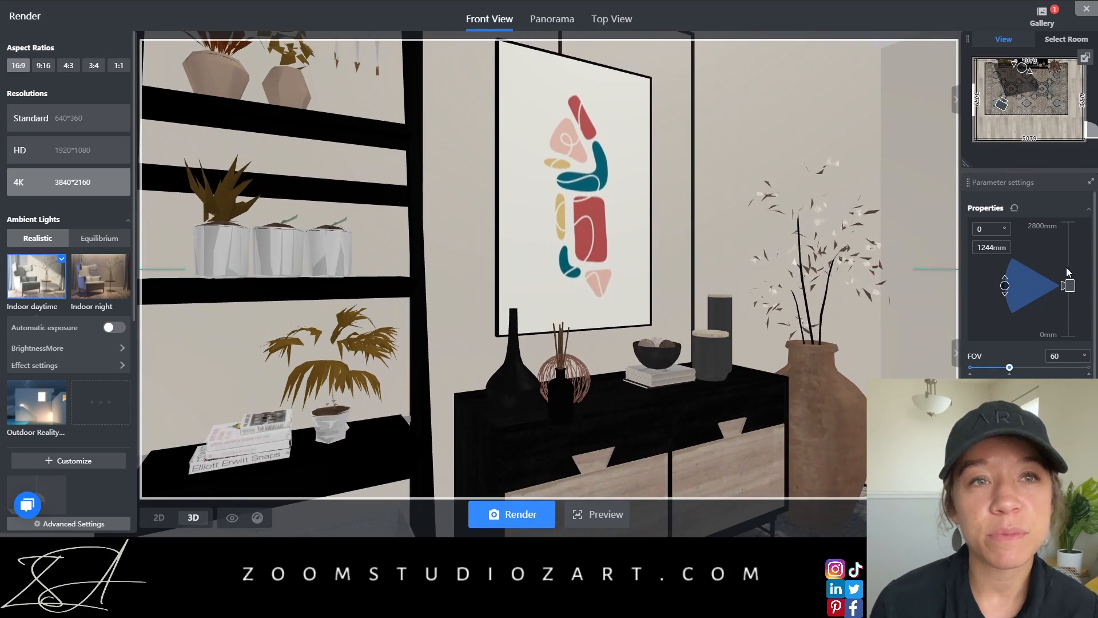
Set the camera height to 1510 mm, adjust its position and target for an angled close-up of the shelf and artwork, and render it
drag(1069, 285, 1079, 278)
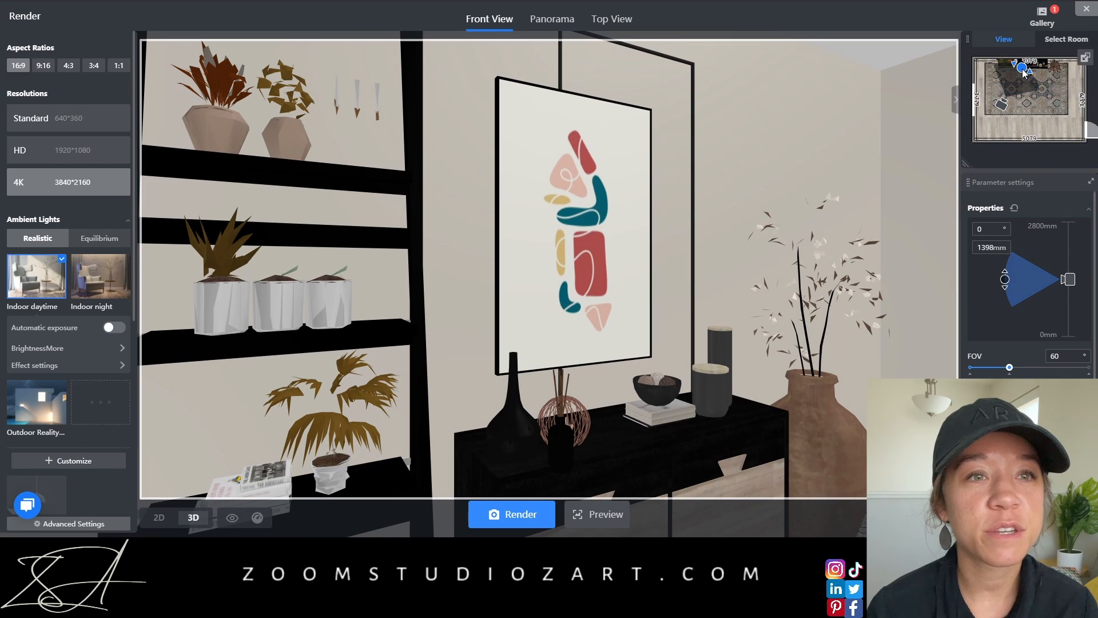
drag(1021, 68, 1023, 68)
drag(1001, 109, 998, 106)
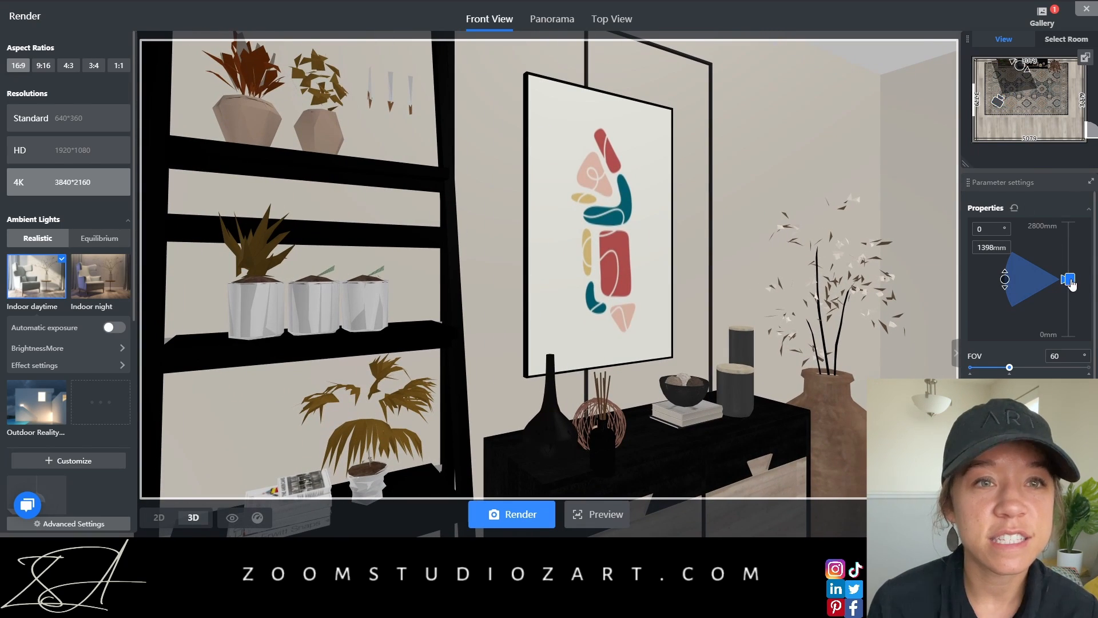
drag(1069, 280, 1075, 276)
drag(999, 103, 999, 99)
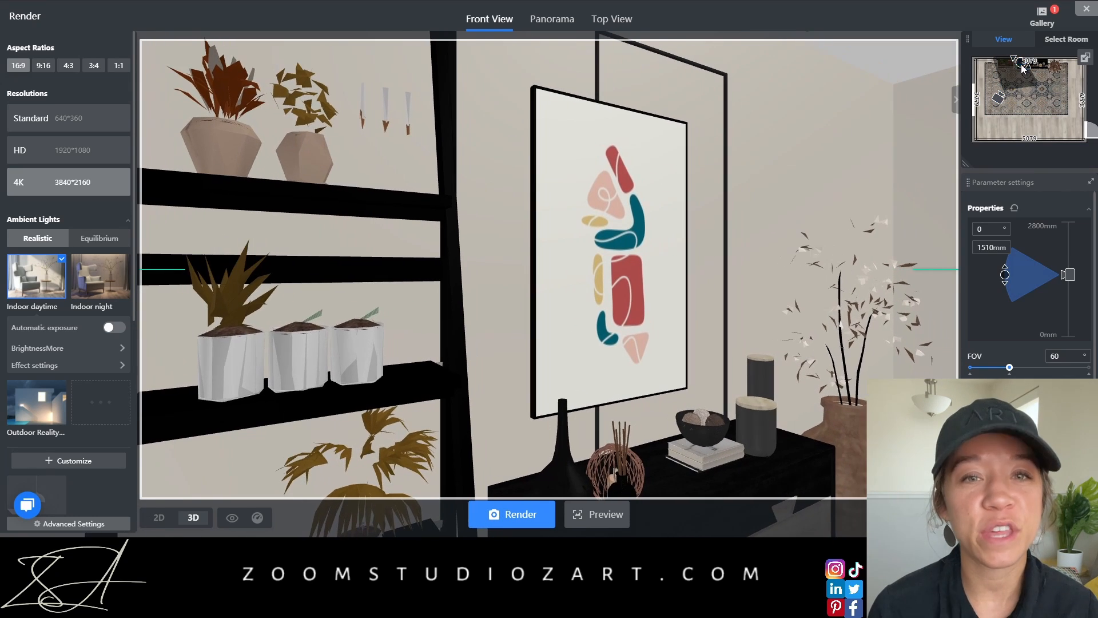
click(511, 514)
Open the gallery and review the finished renders of the room one by one
click(1051, 16)
click(983, 195)
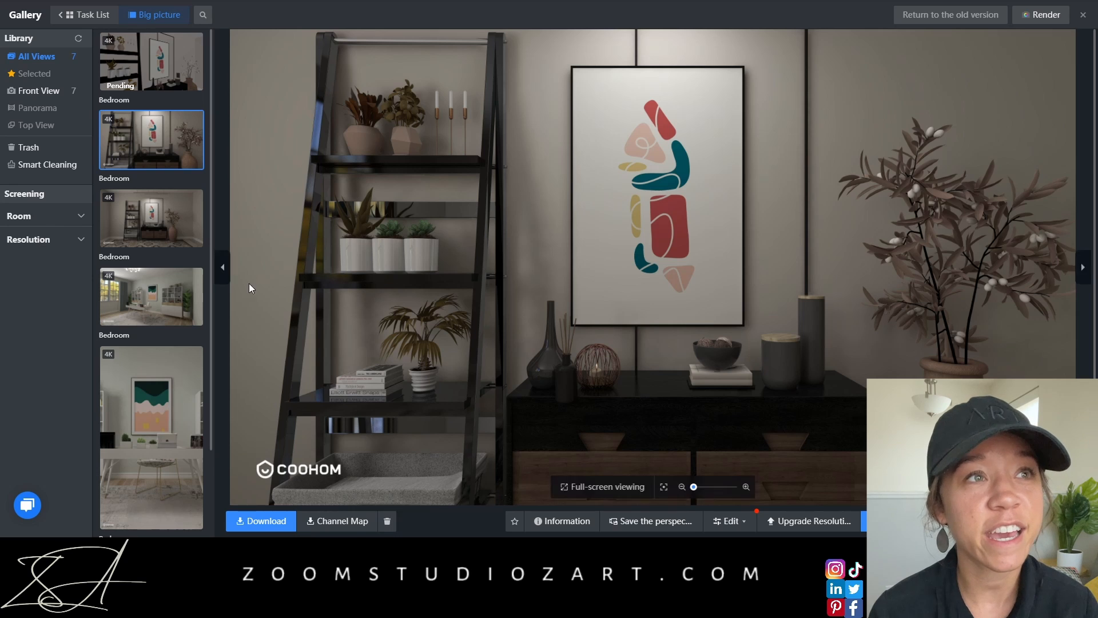
click(160, 228)
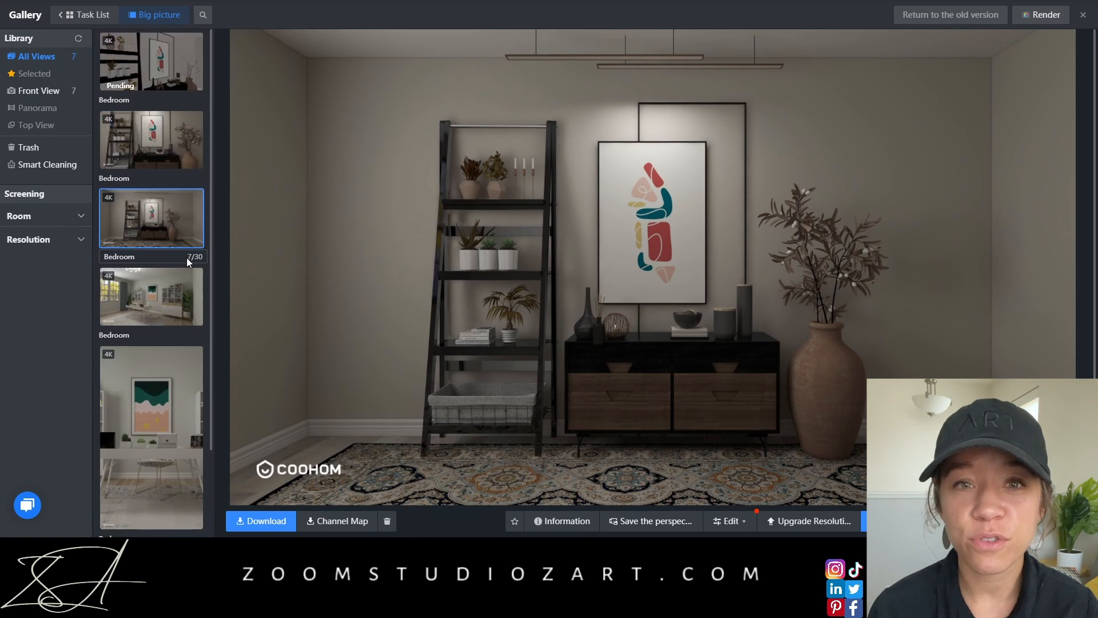
scroll(189, 261, down, 3)
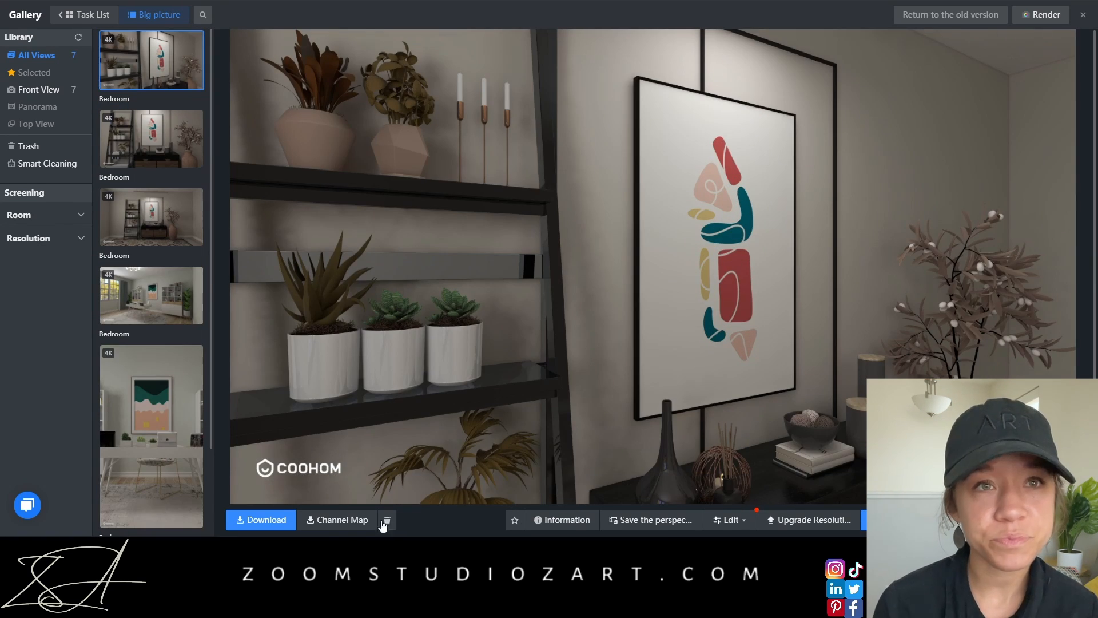